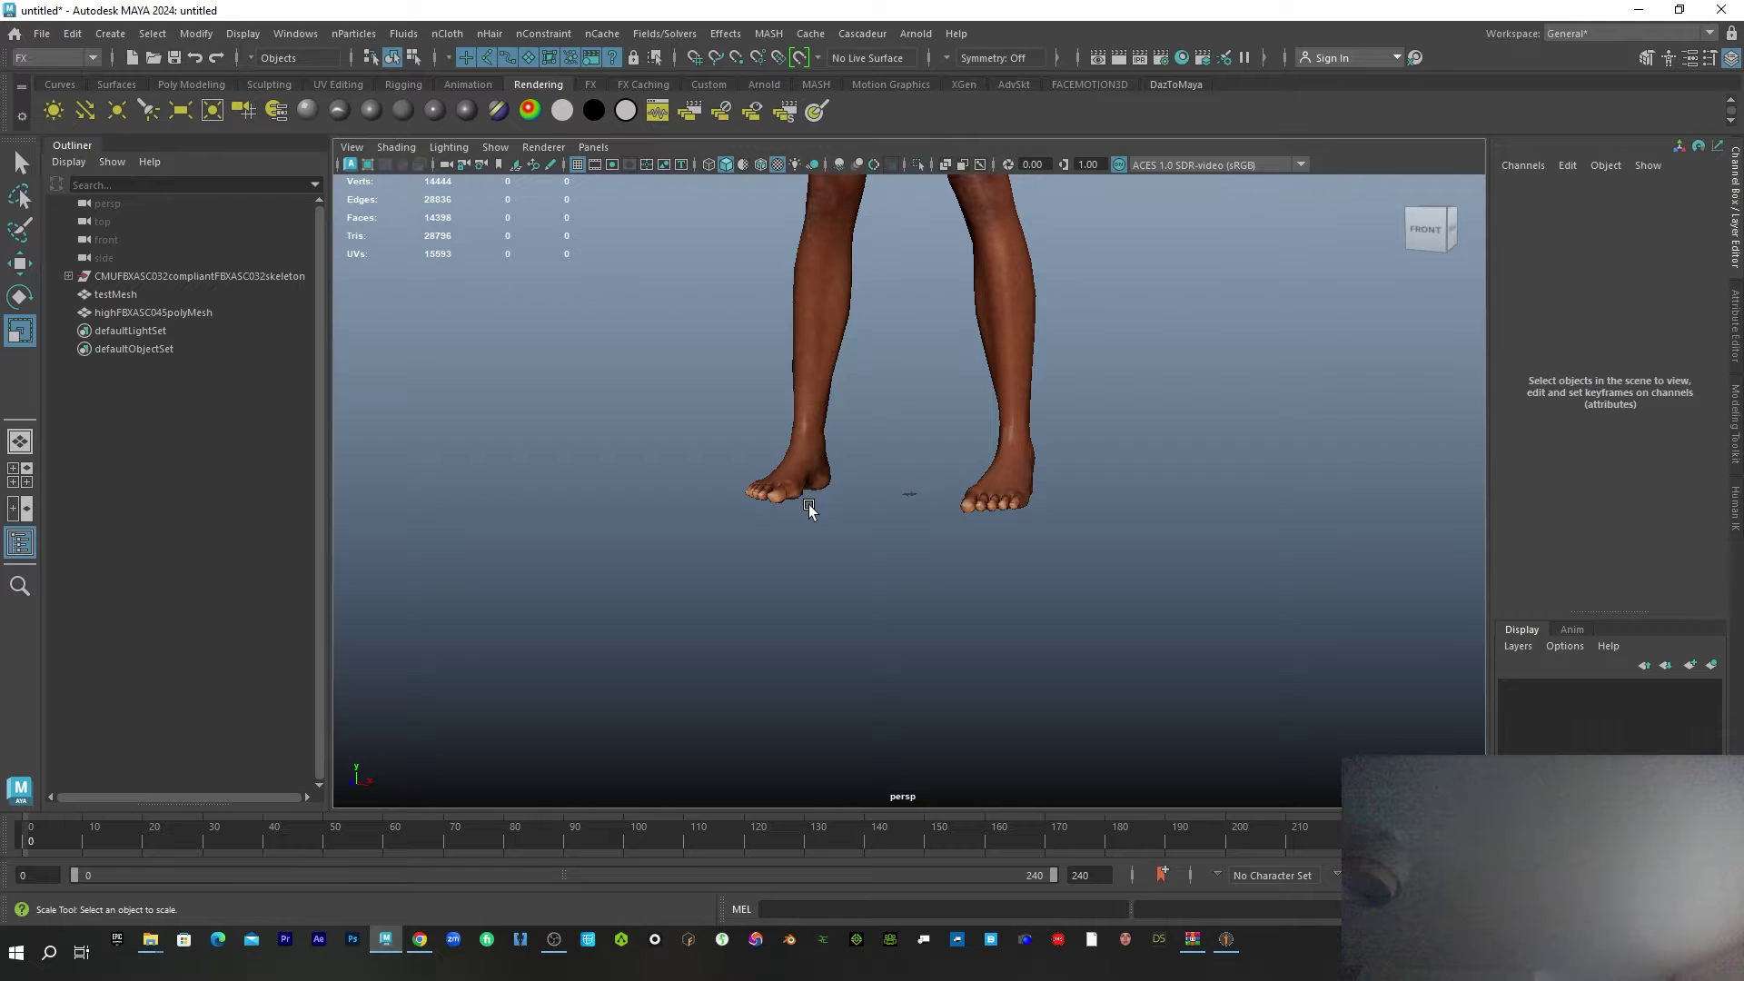
# - Display the skeleton joints through the character mesh and select its Hips joint
pyautogui.scroll(-5, 808, 504)
pyautogui.keyDown('alt'); pyautogui.moveTo(832, 475); pyautogui.dragTo(864, 606, button='middle'); pyautogui.keyUp('alt')
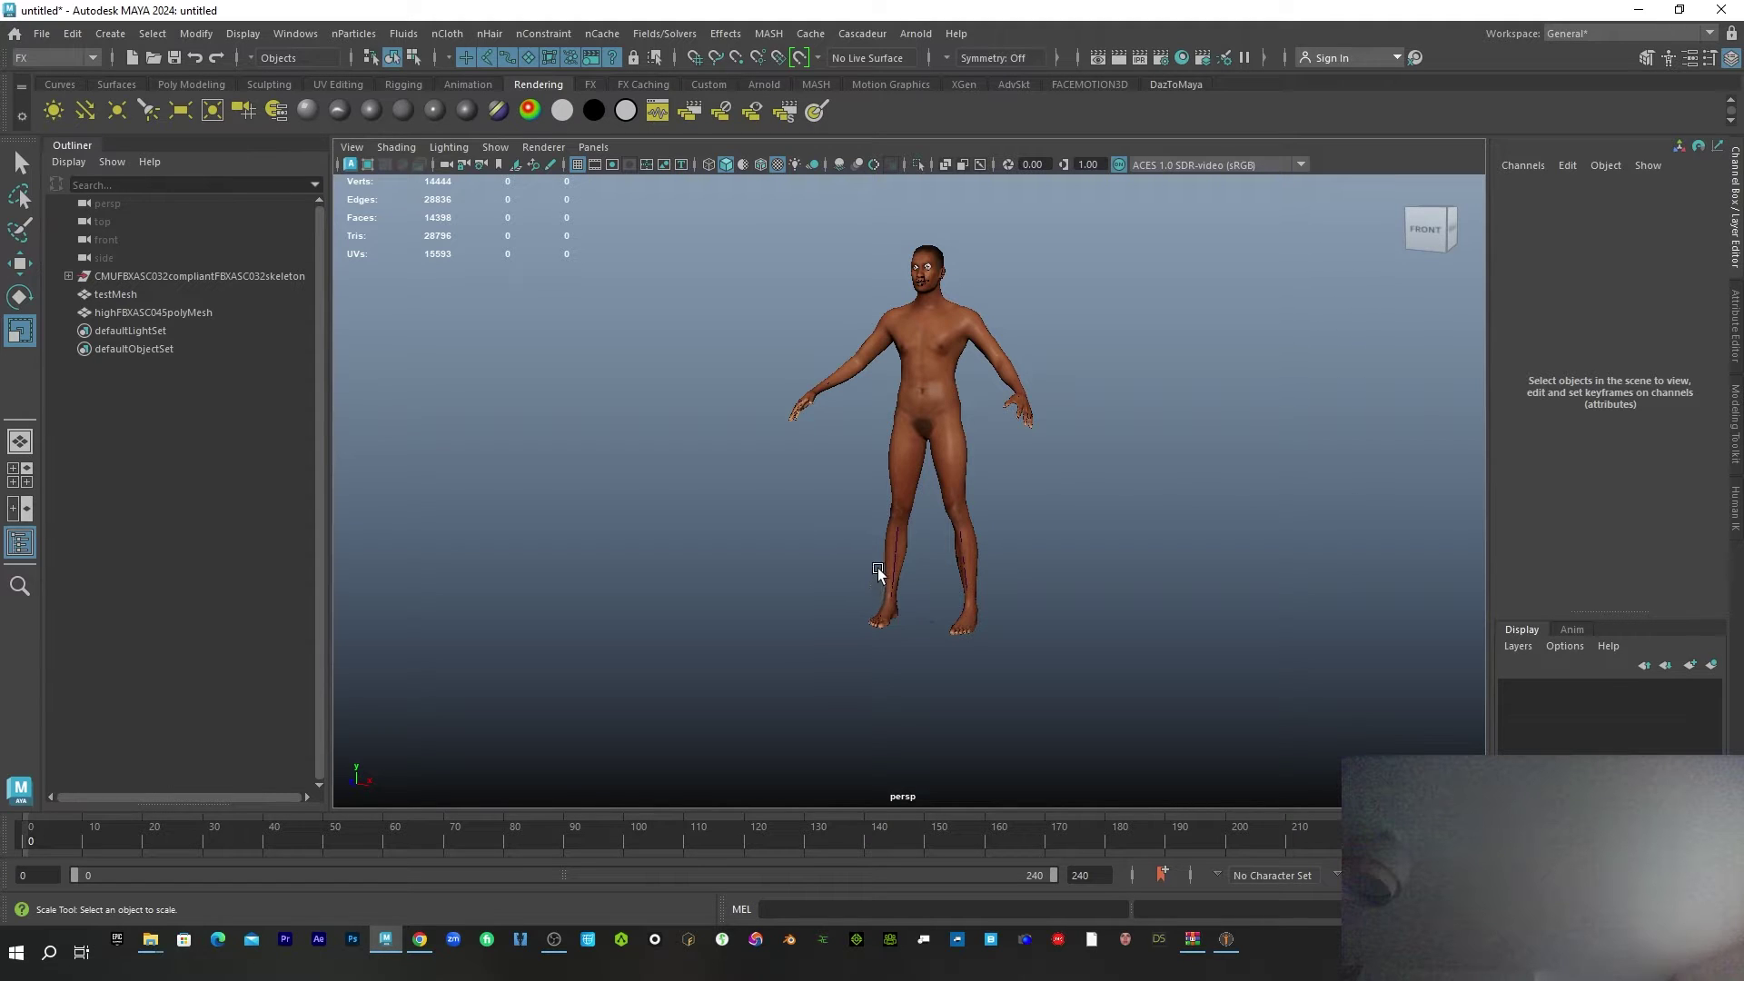
pyautogui.scroll(3, 877, 568)
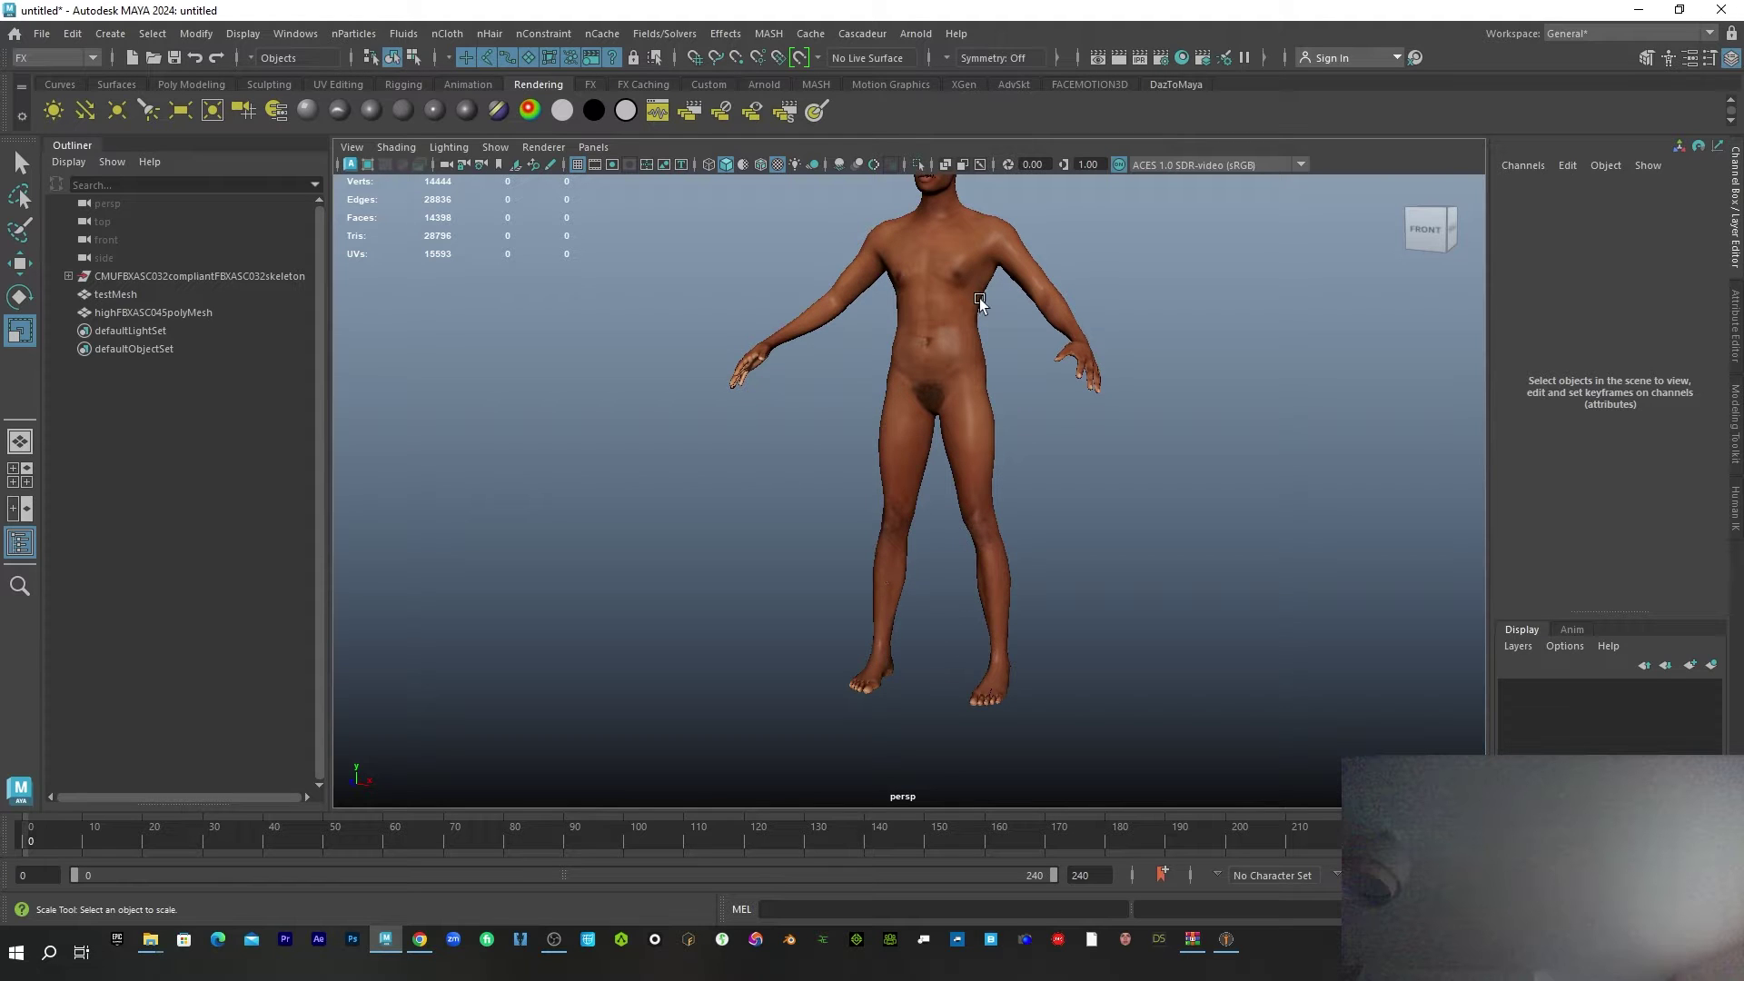
pyautogui.click(979, 164)
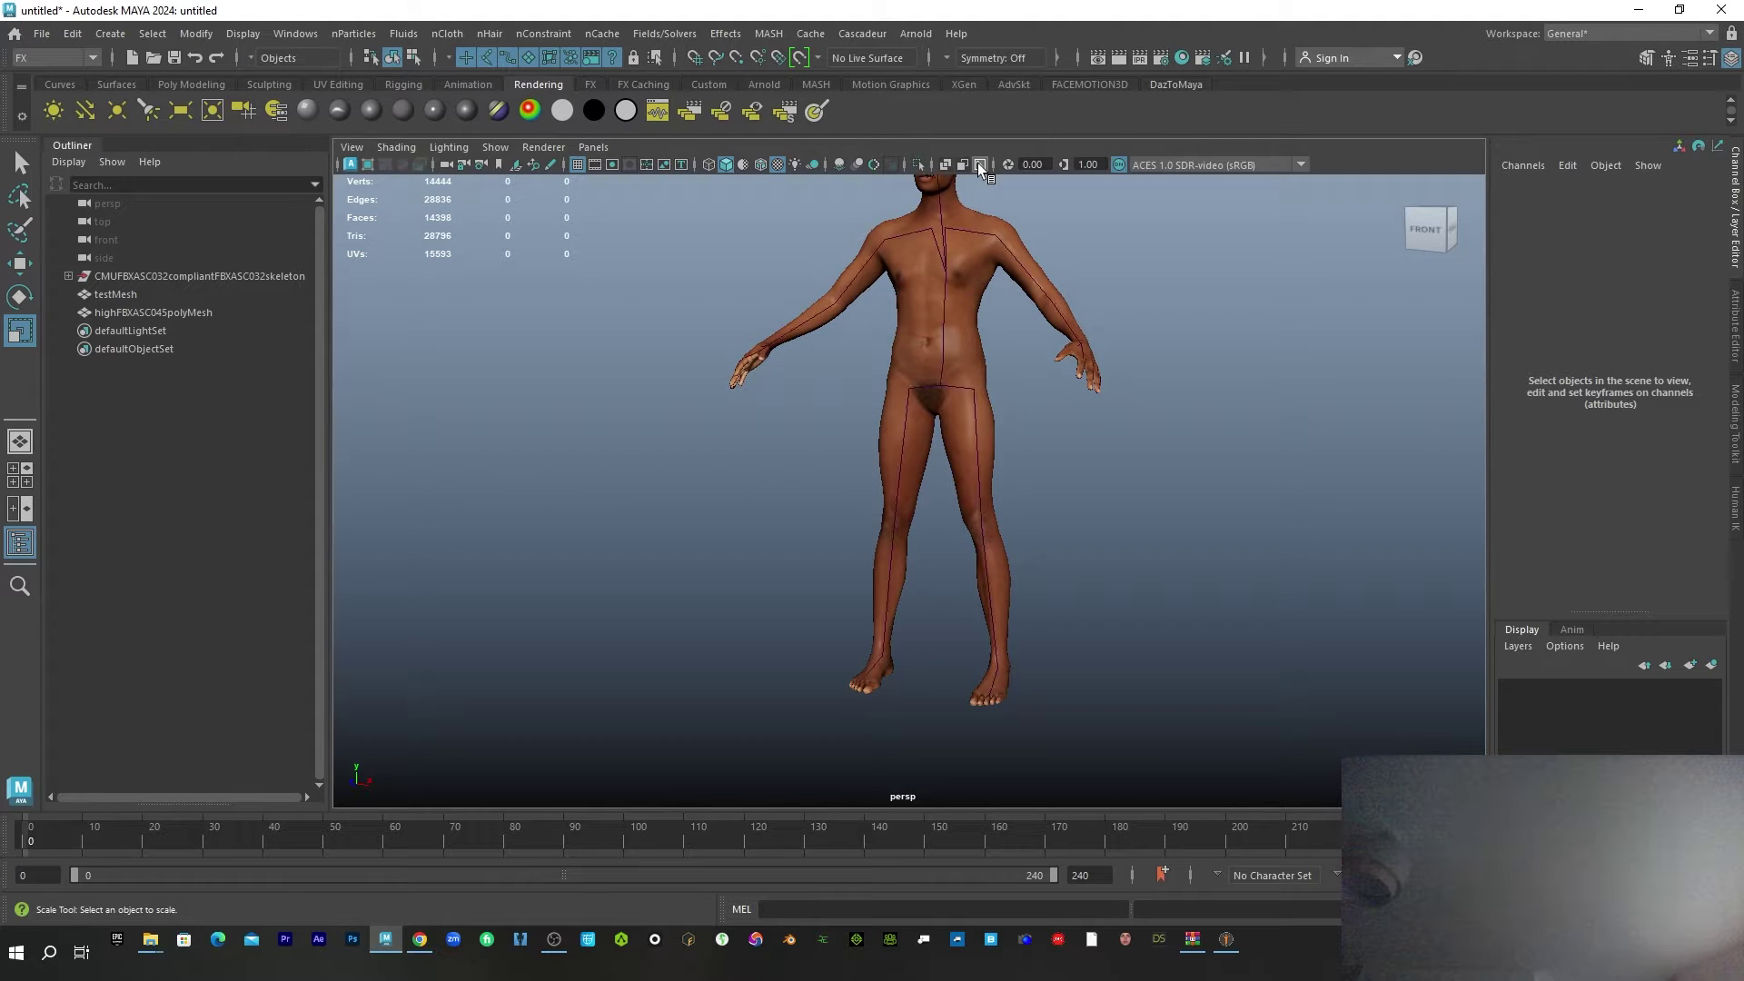
pyautogui.click(940, 379)
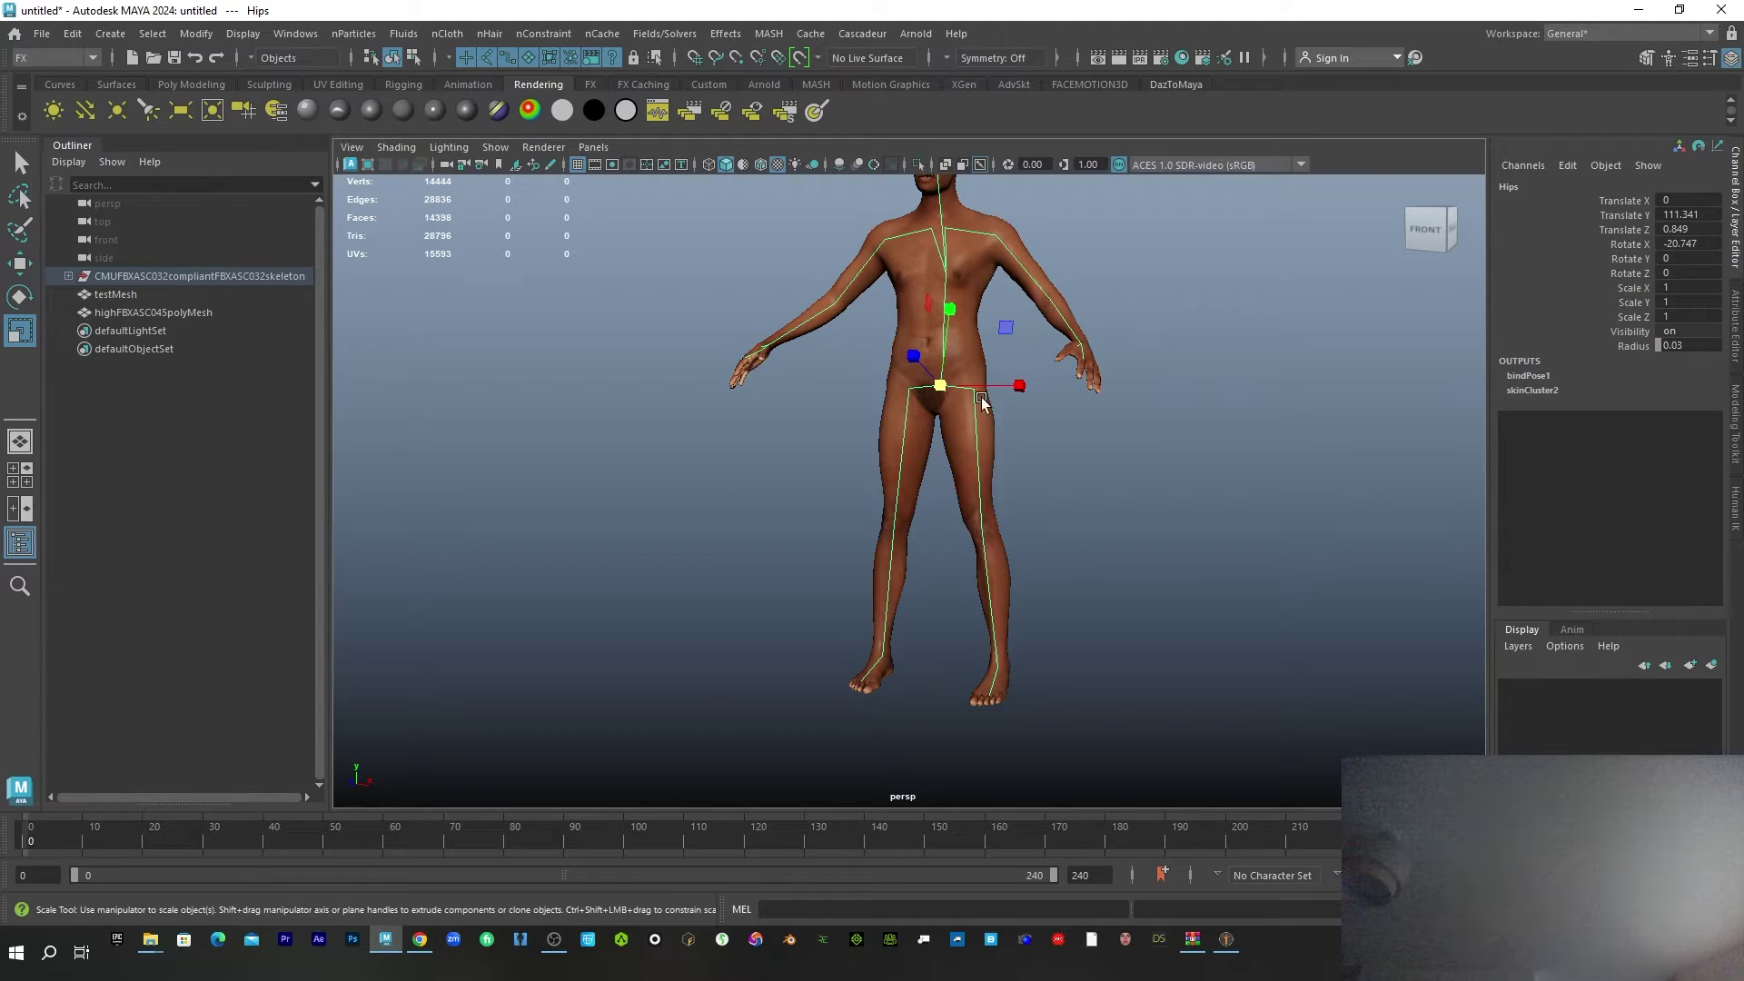
# - Set Scale X, Y and Z of the character's top-level skeleton group to 0.1
pyautogui.click(98, 276)
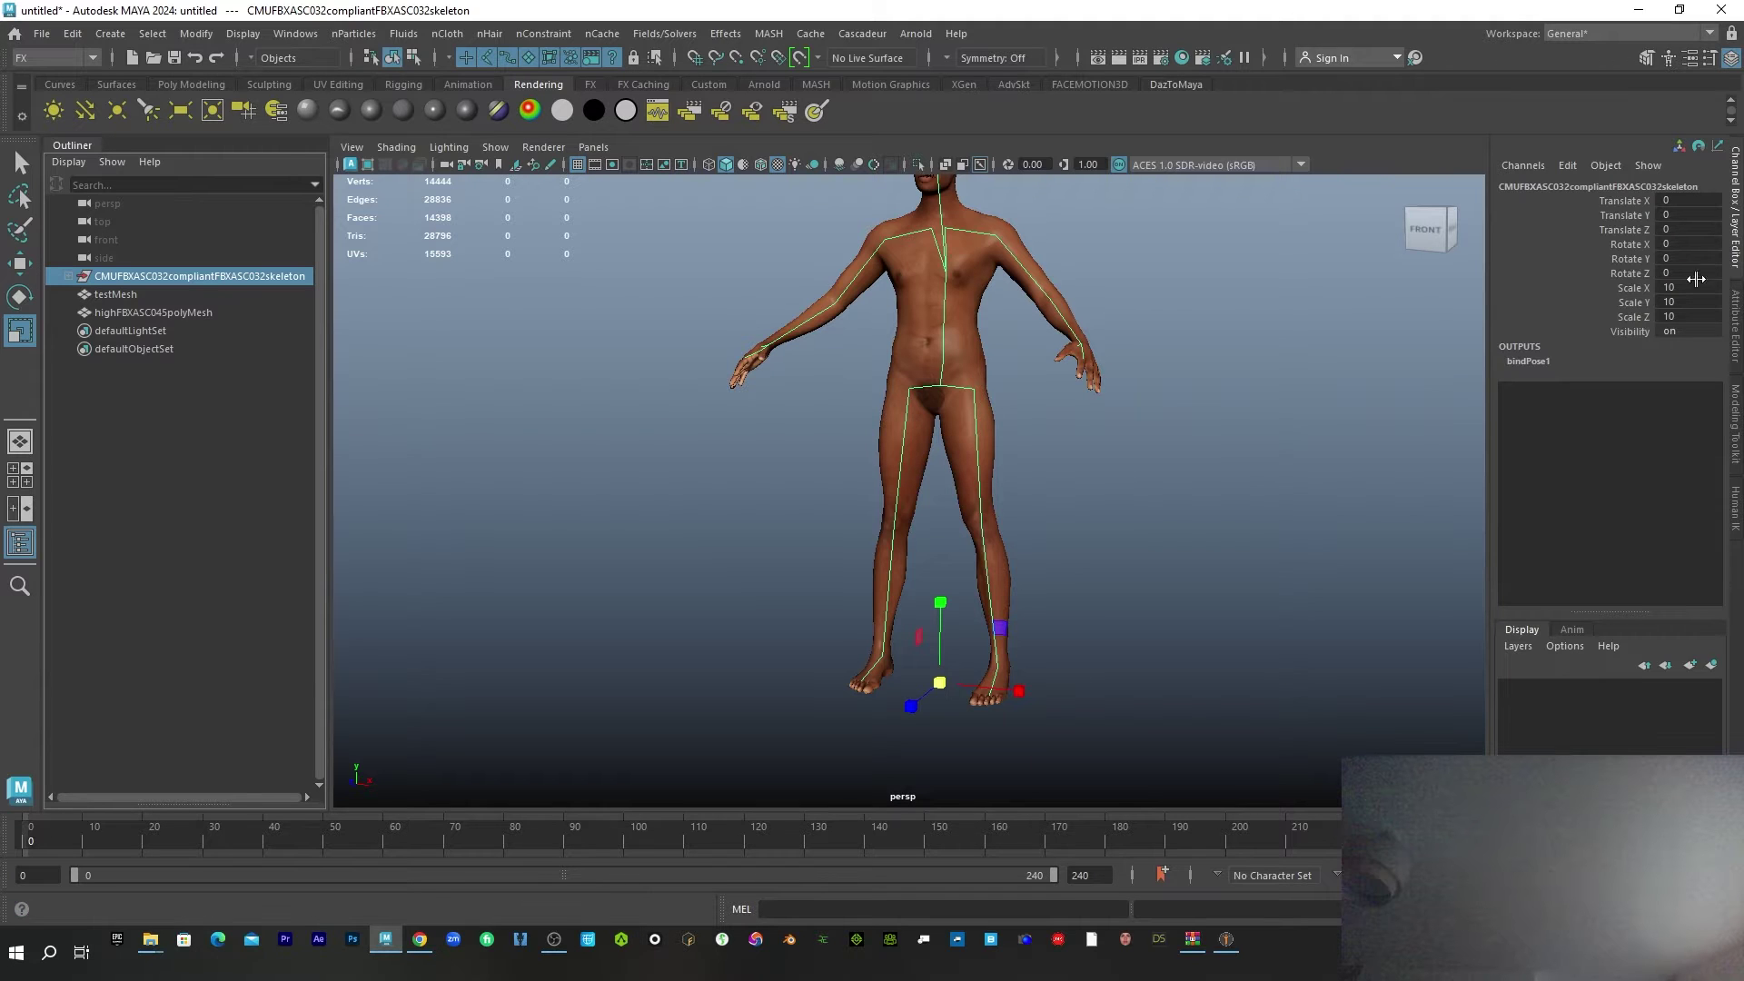
pyautogui.moveTo(1687, 279); pyautogui.dragTo(1686, 312)
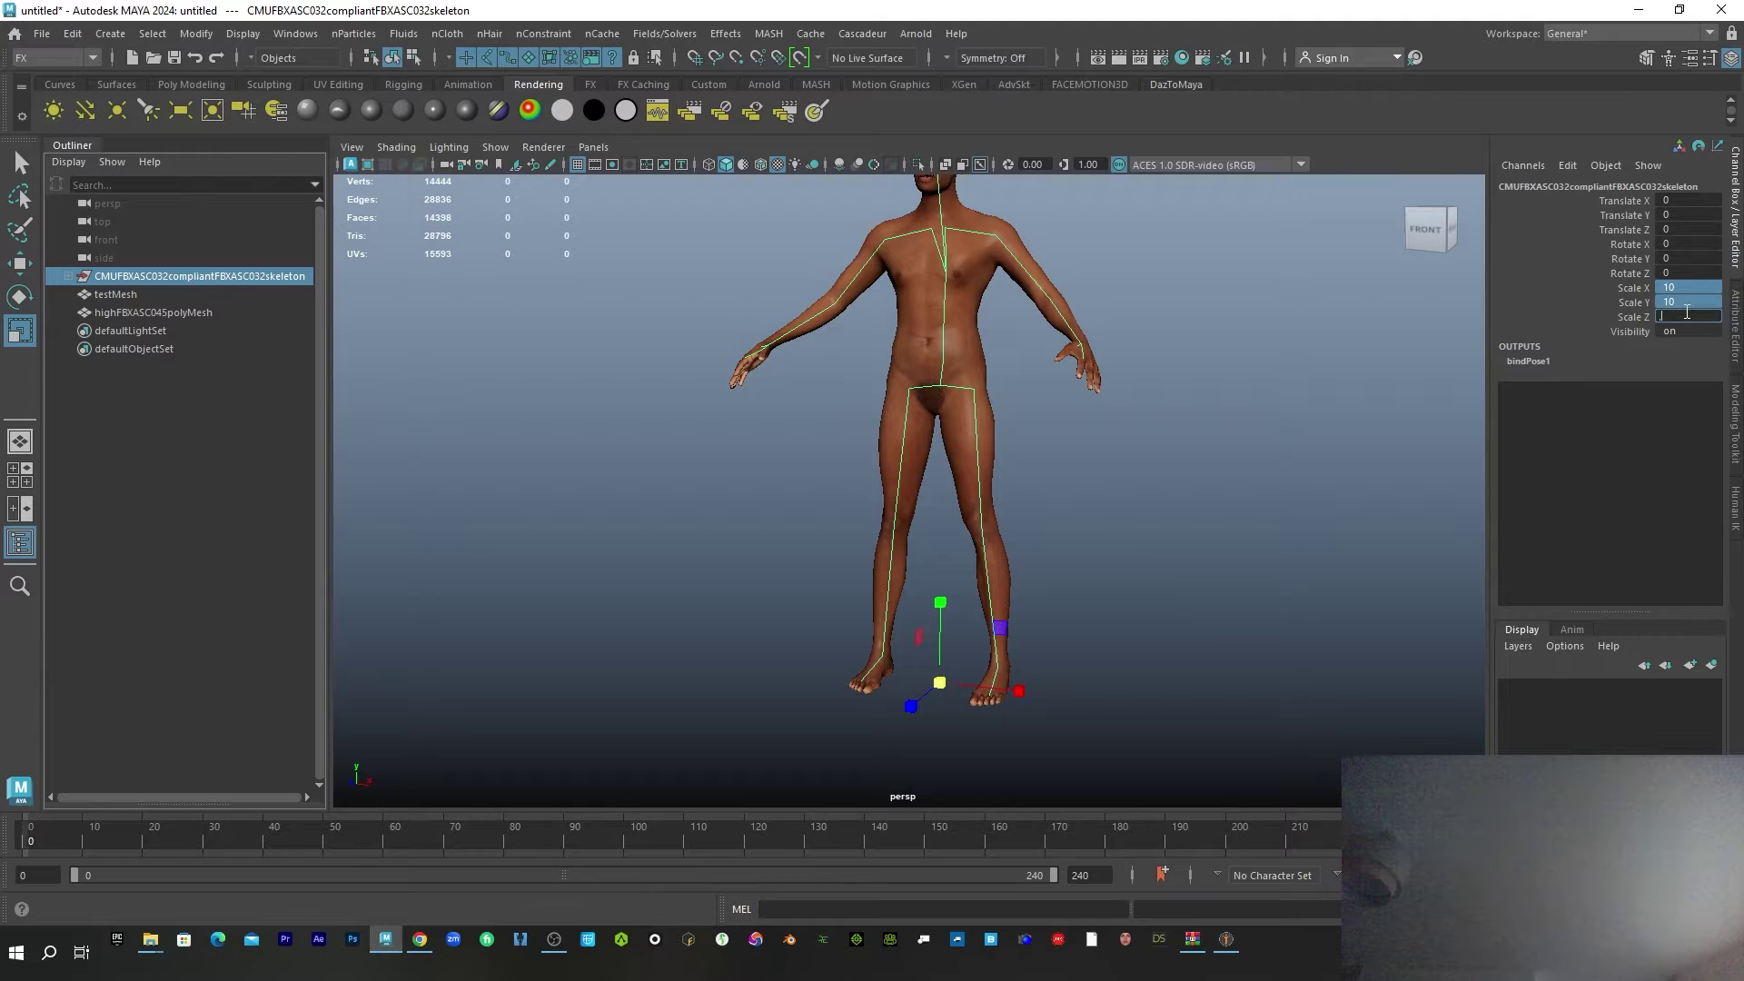
pyautogui.write('.1')
pyautogui.press('Return')
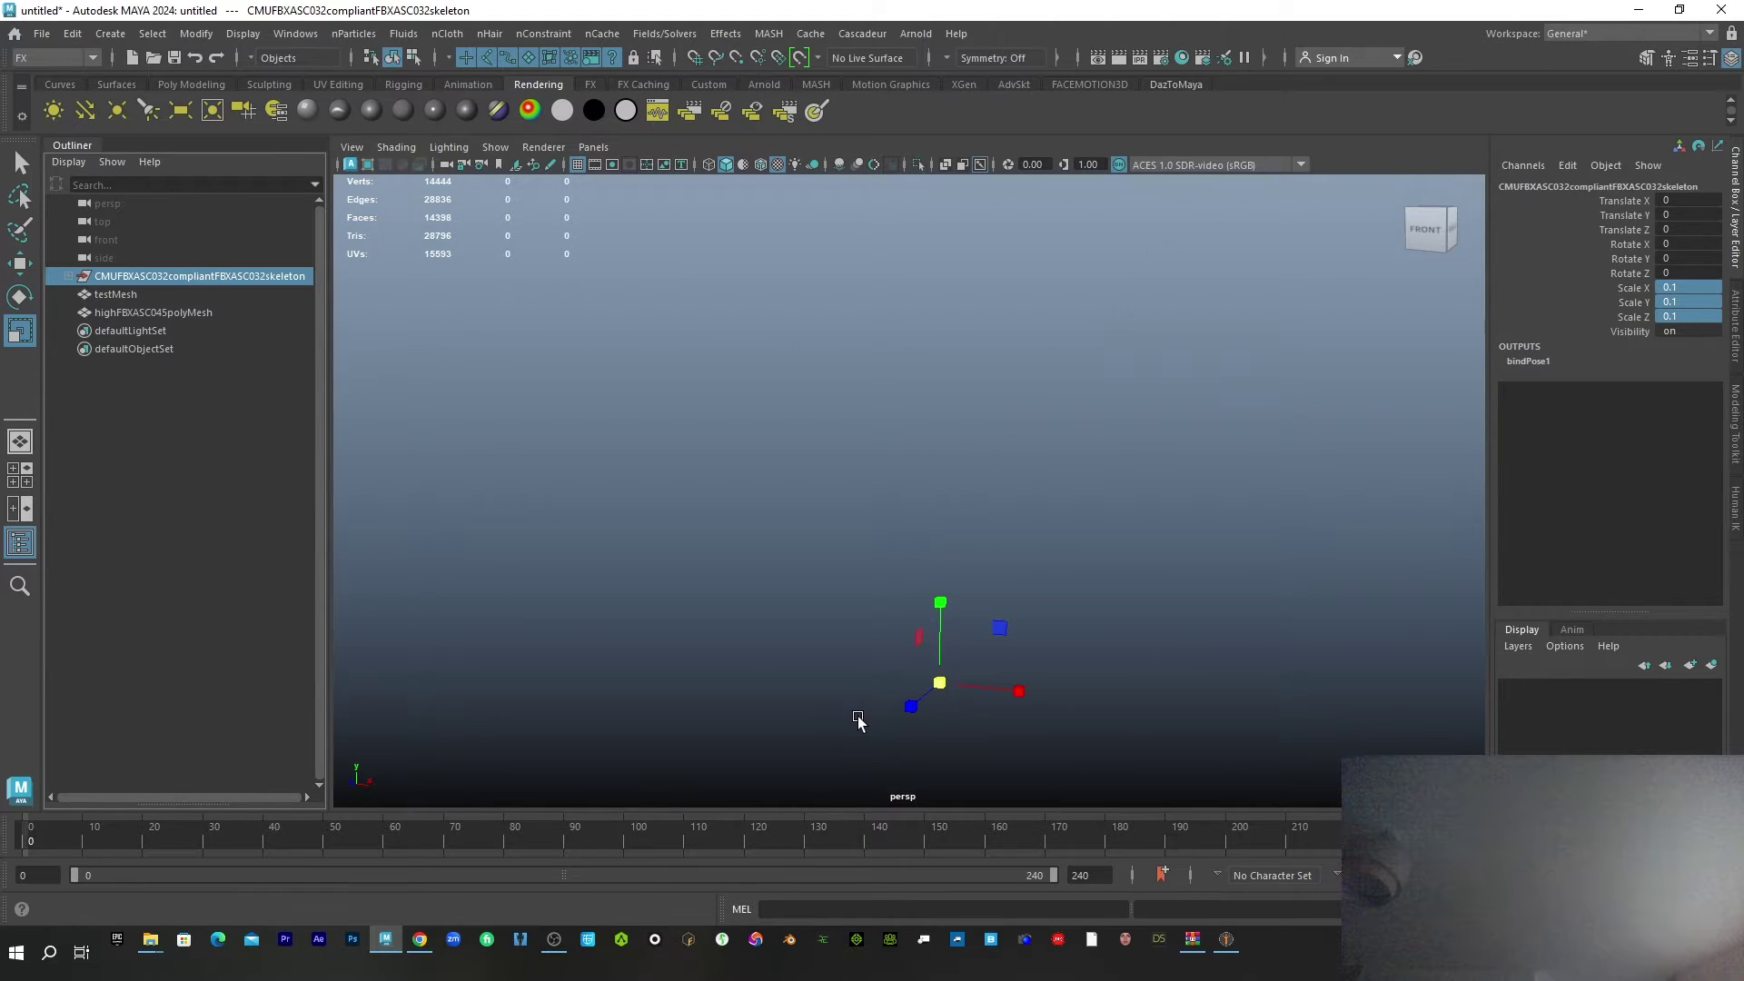
pyautogui.press('f')
pyautogui.keyDown('alt'); pyautogui.moveTo(897, 701); pyautogui.dragTo(885, 635); pyautogui.keyUp('alt')
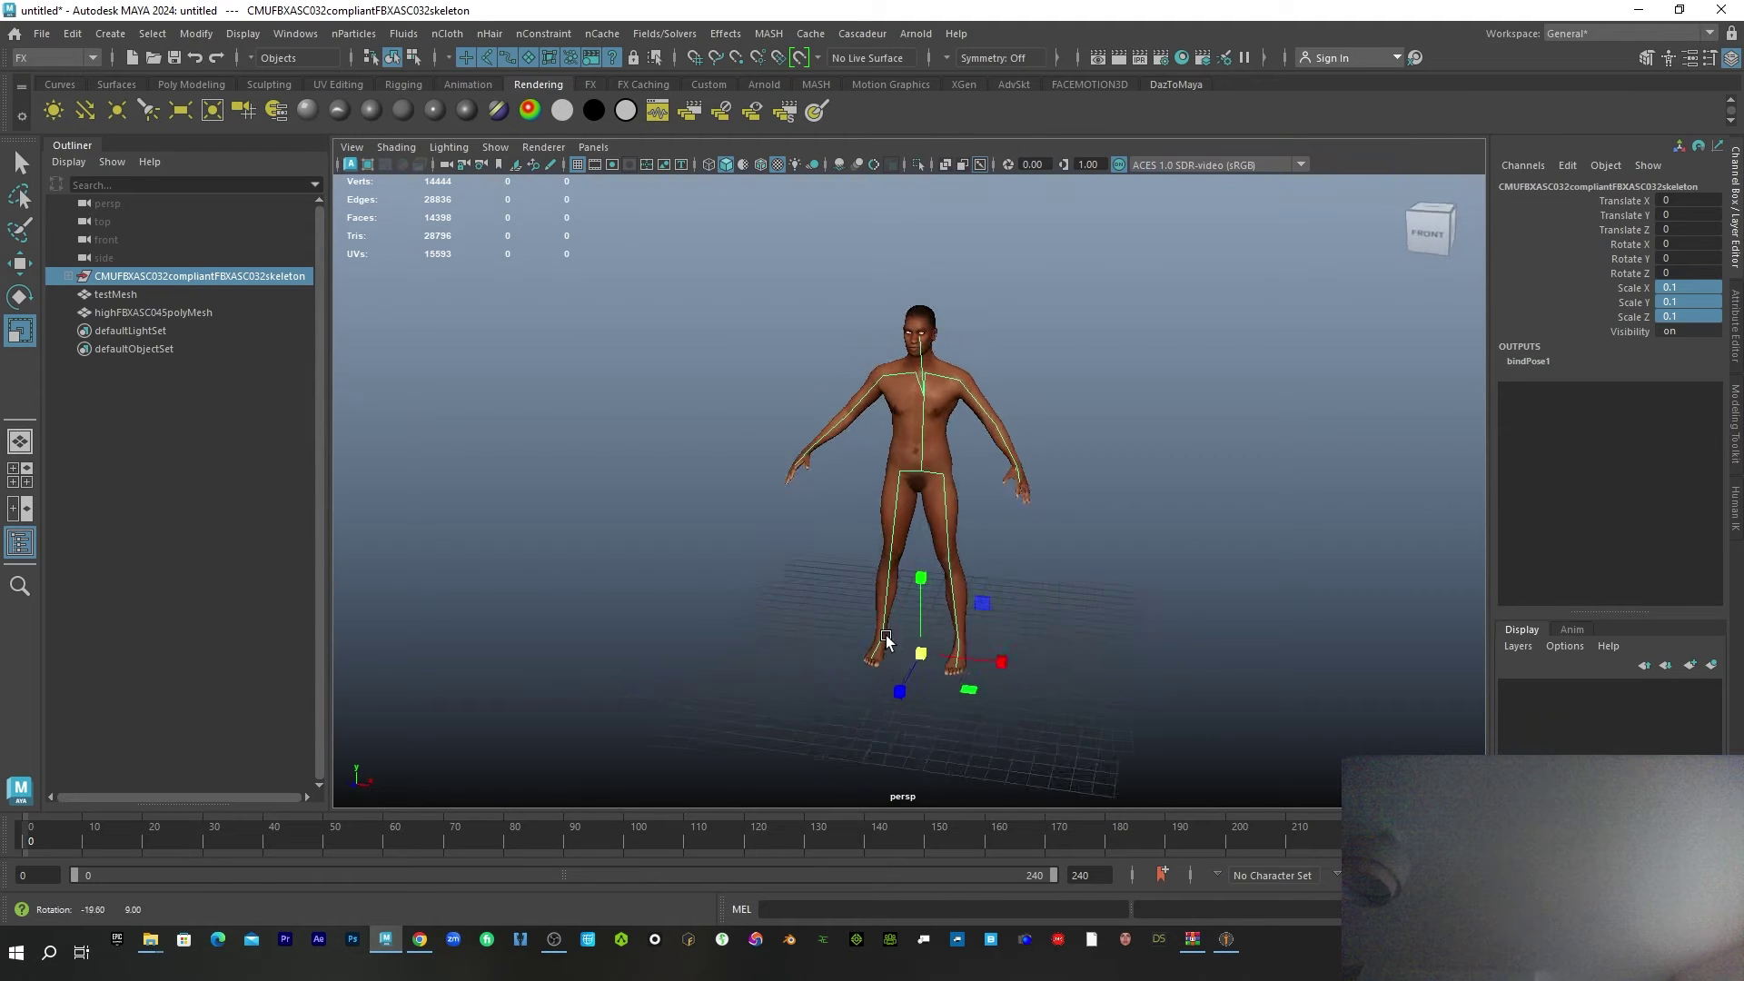
pyautogui.click(1102, 549)
pyautogui.keyDown('alt'); pyautogui.moveTo(1132, 576); pyautogui.dragTo(961, 543); pyautogui.keyUp('alt')
pyautogui.keyDown('alt'); pyautogui.moveTo(961, 543); pyautogui.dragTo(933, 598, button='right'); pyautogui.keyUp('alt')
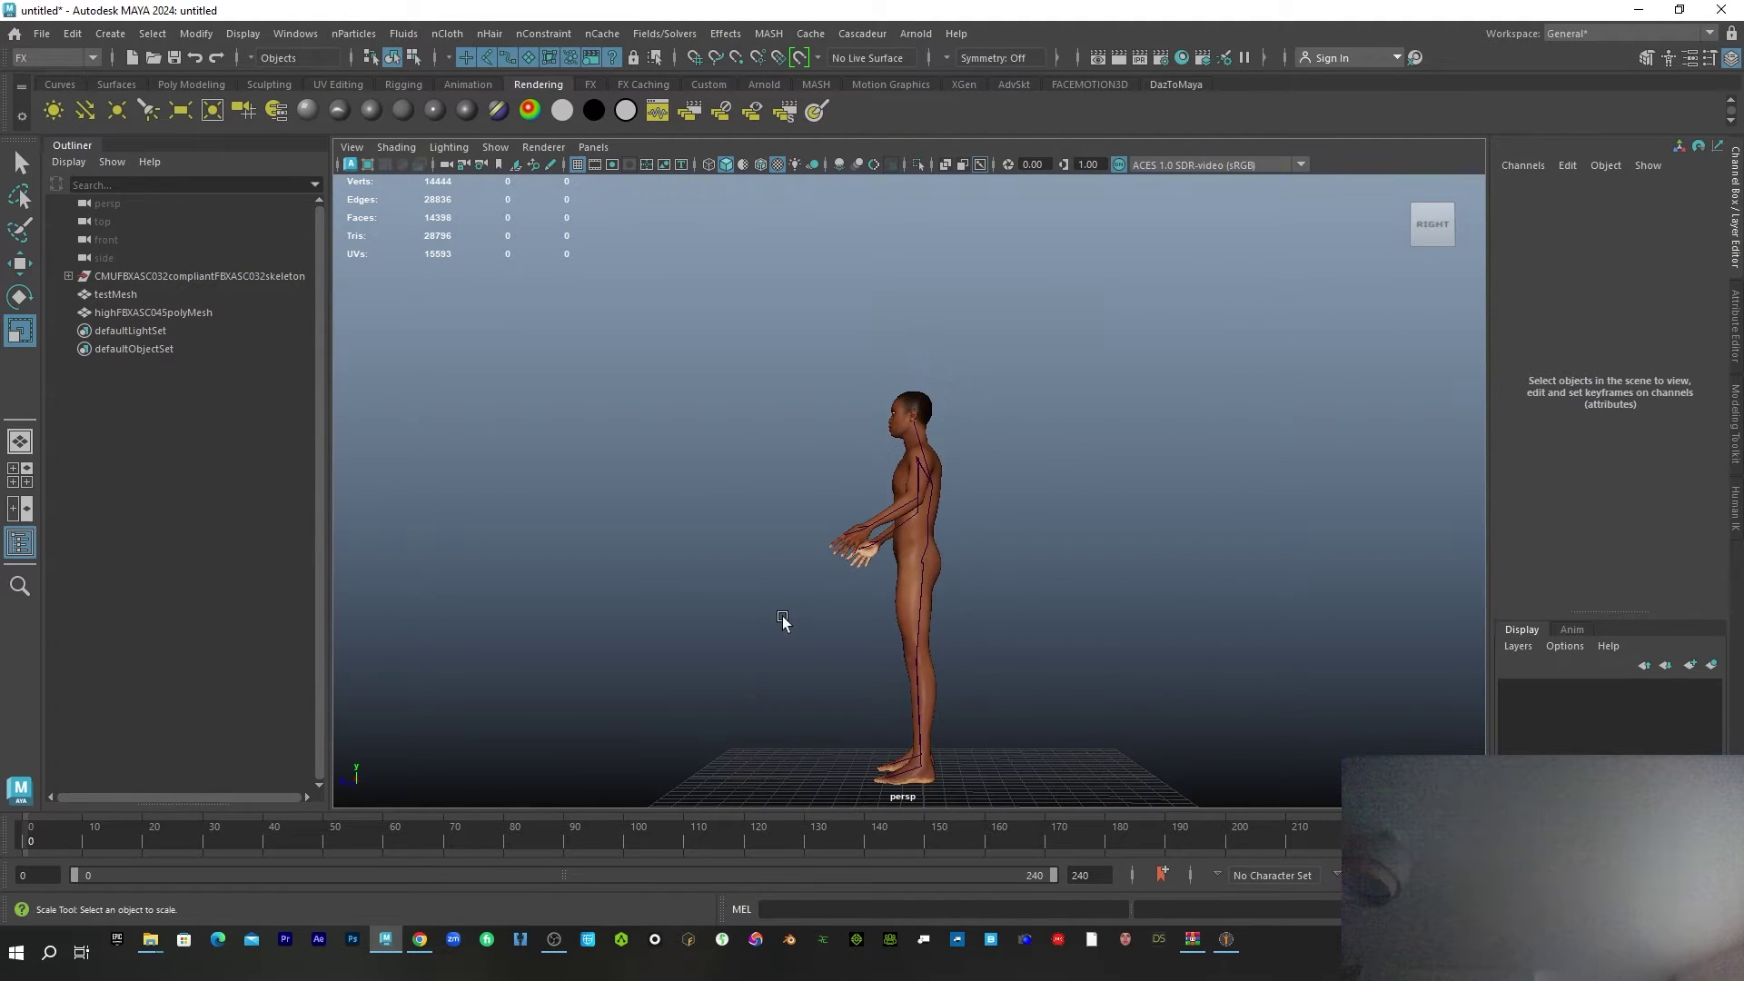
pyautogui.keyDown('alt'); pyautogui.moveTo(783, 621); pyautogui.dragTo(921, 642); pyautogui.keyUp('alt')
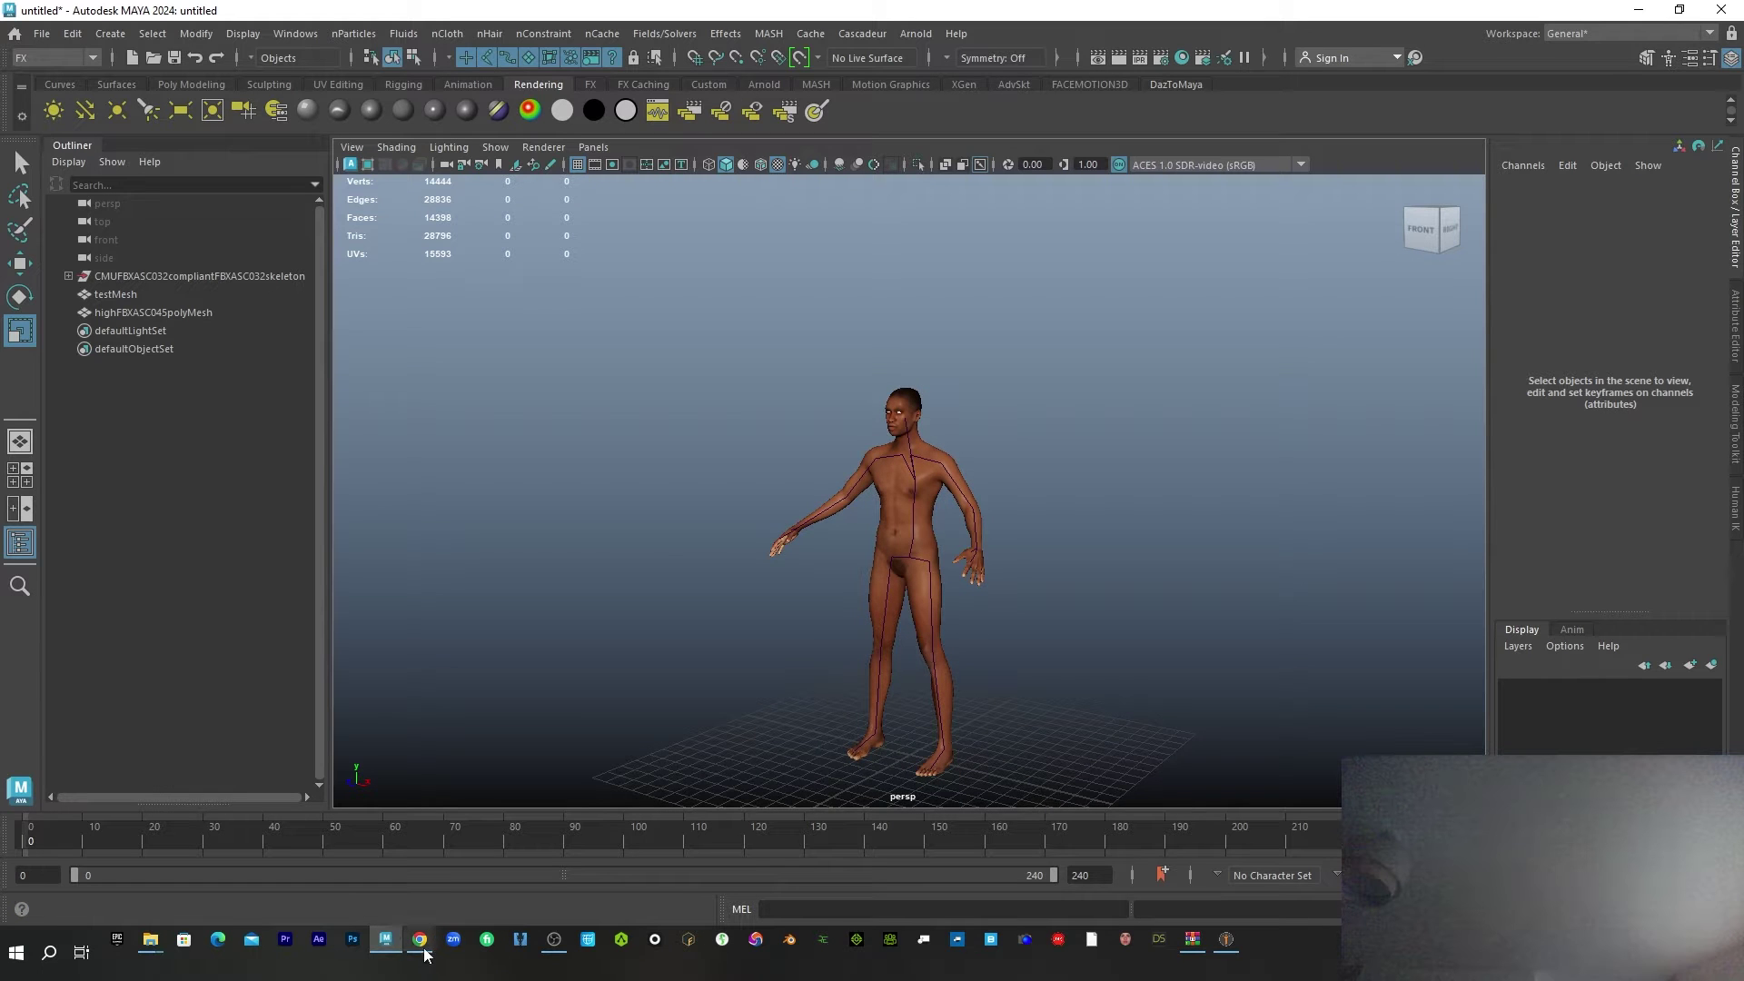
# - View the Army Jacket download page in Chrome, and import the jacket model from File Explorer into the Maya scene
pyautogui.moveTo(418, 945)
pyautogui.click(423, 817)
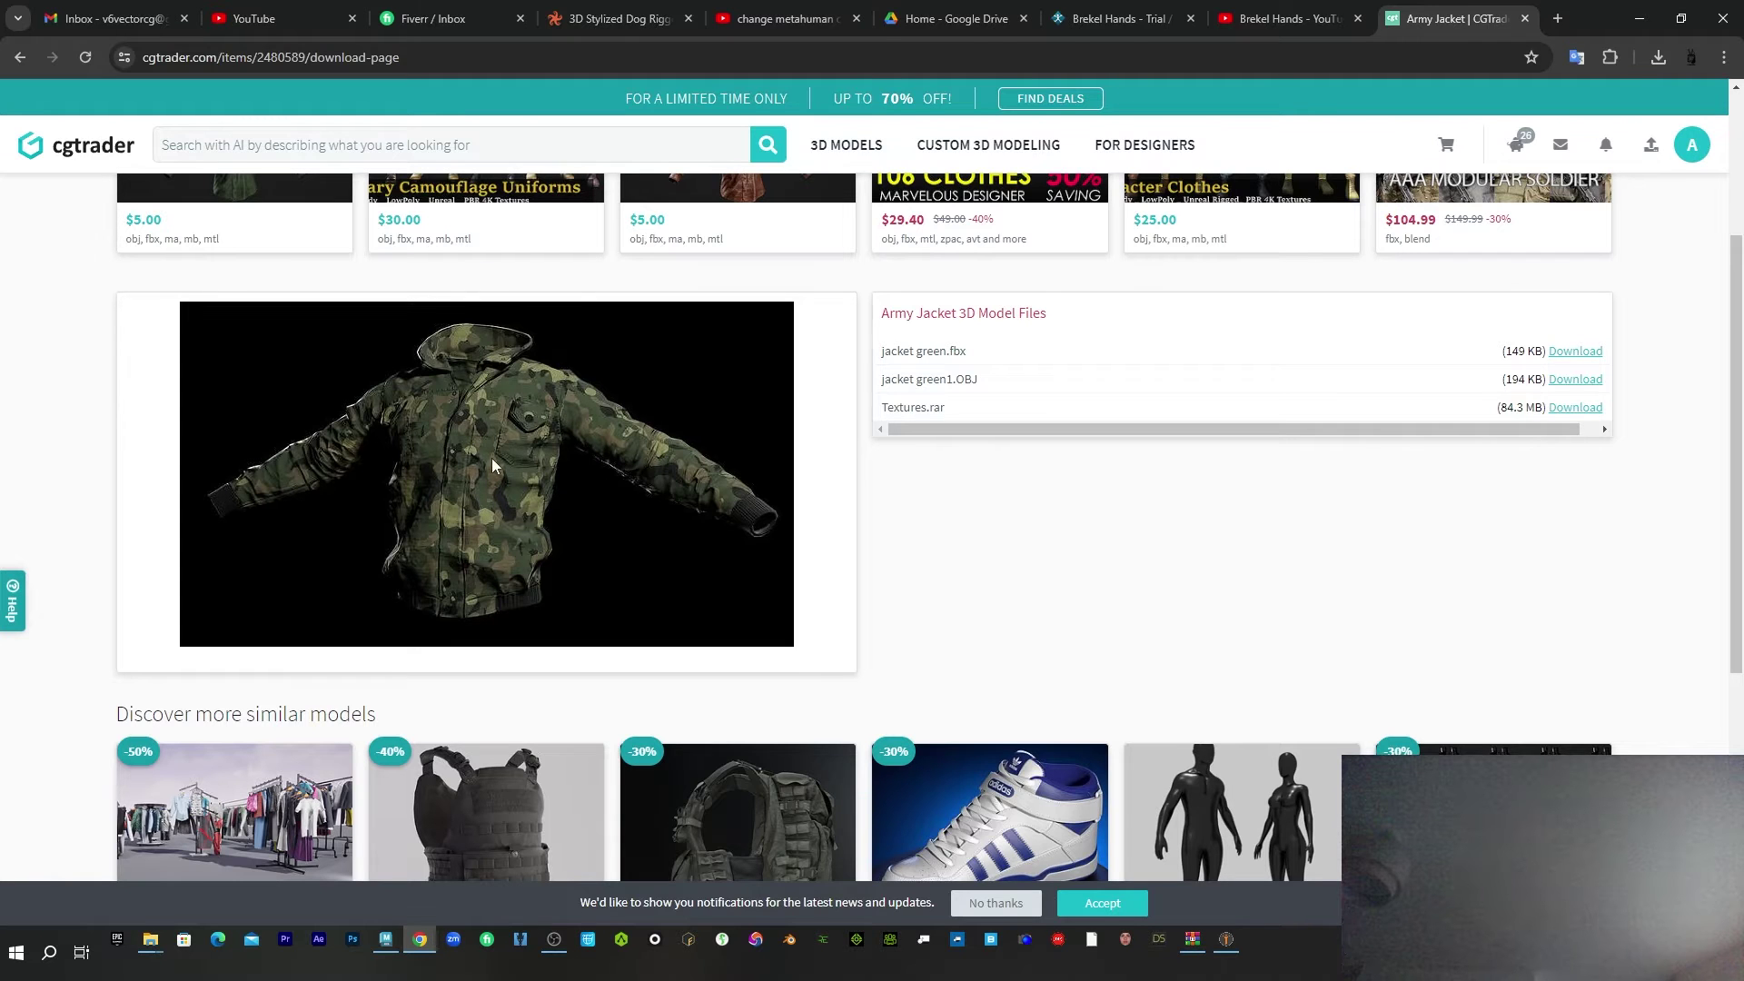
pyautogui.click(1639, 18)
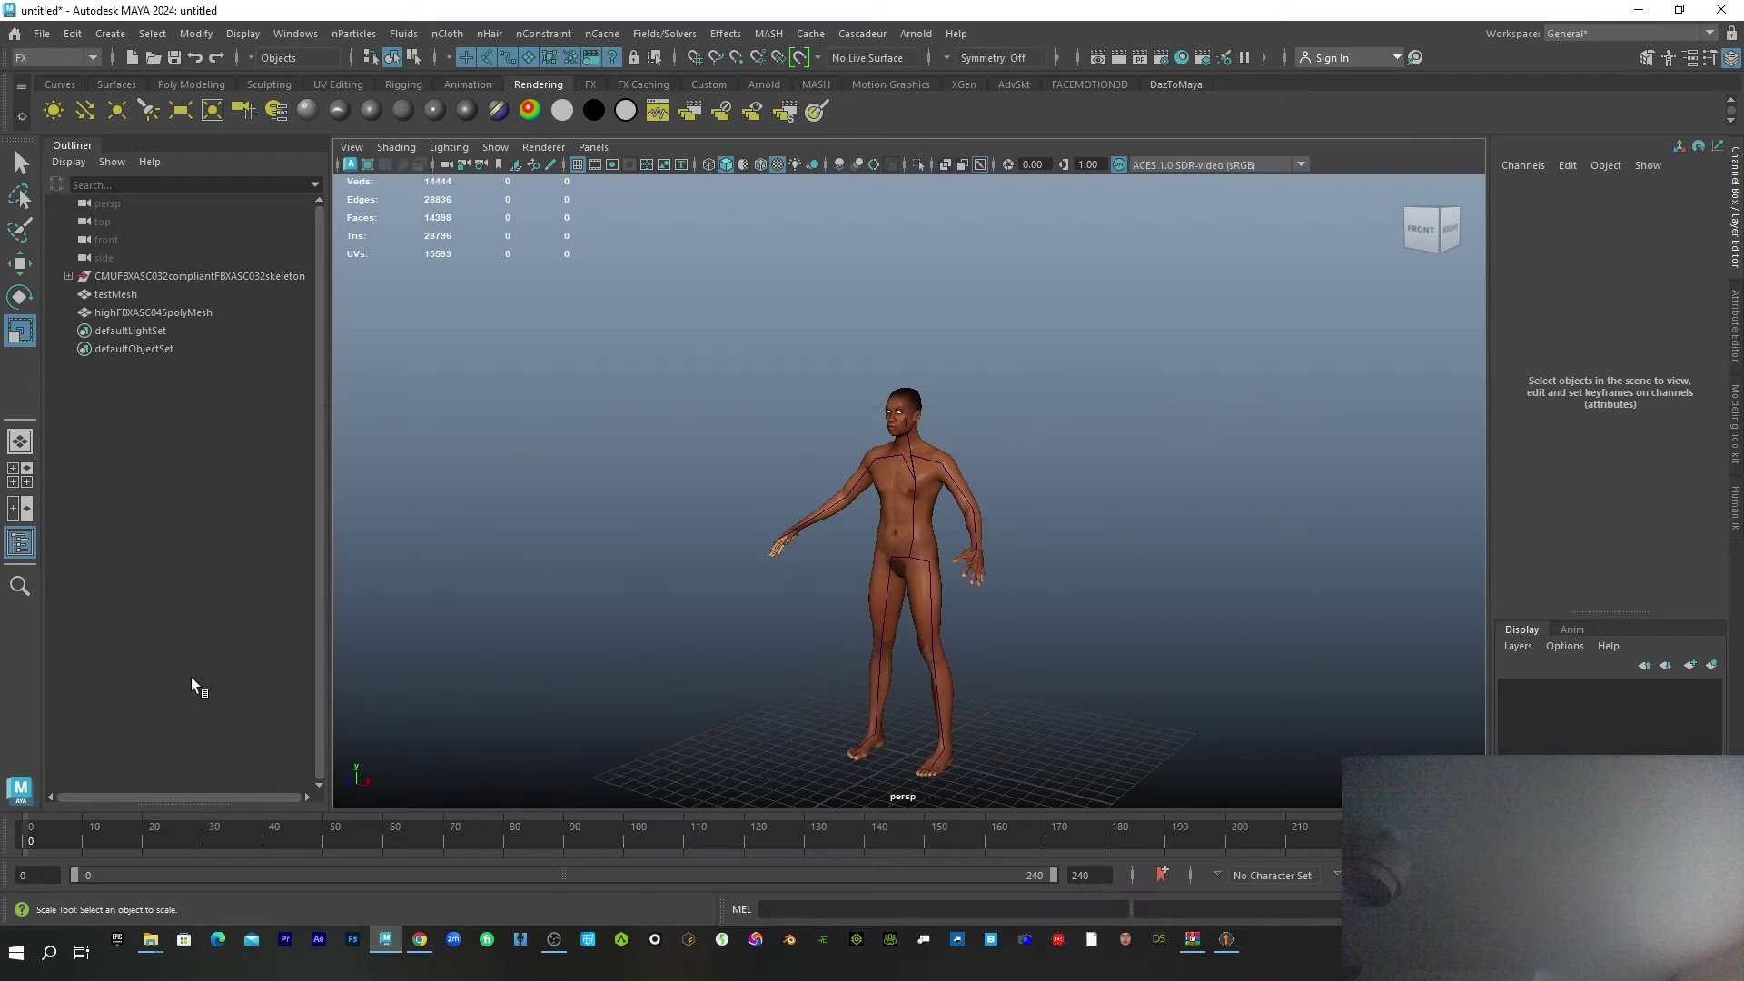
pyautogui.click(147, 944)
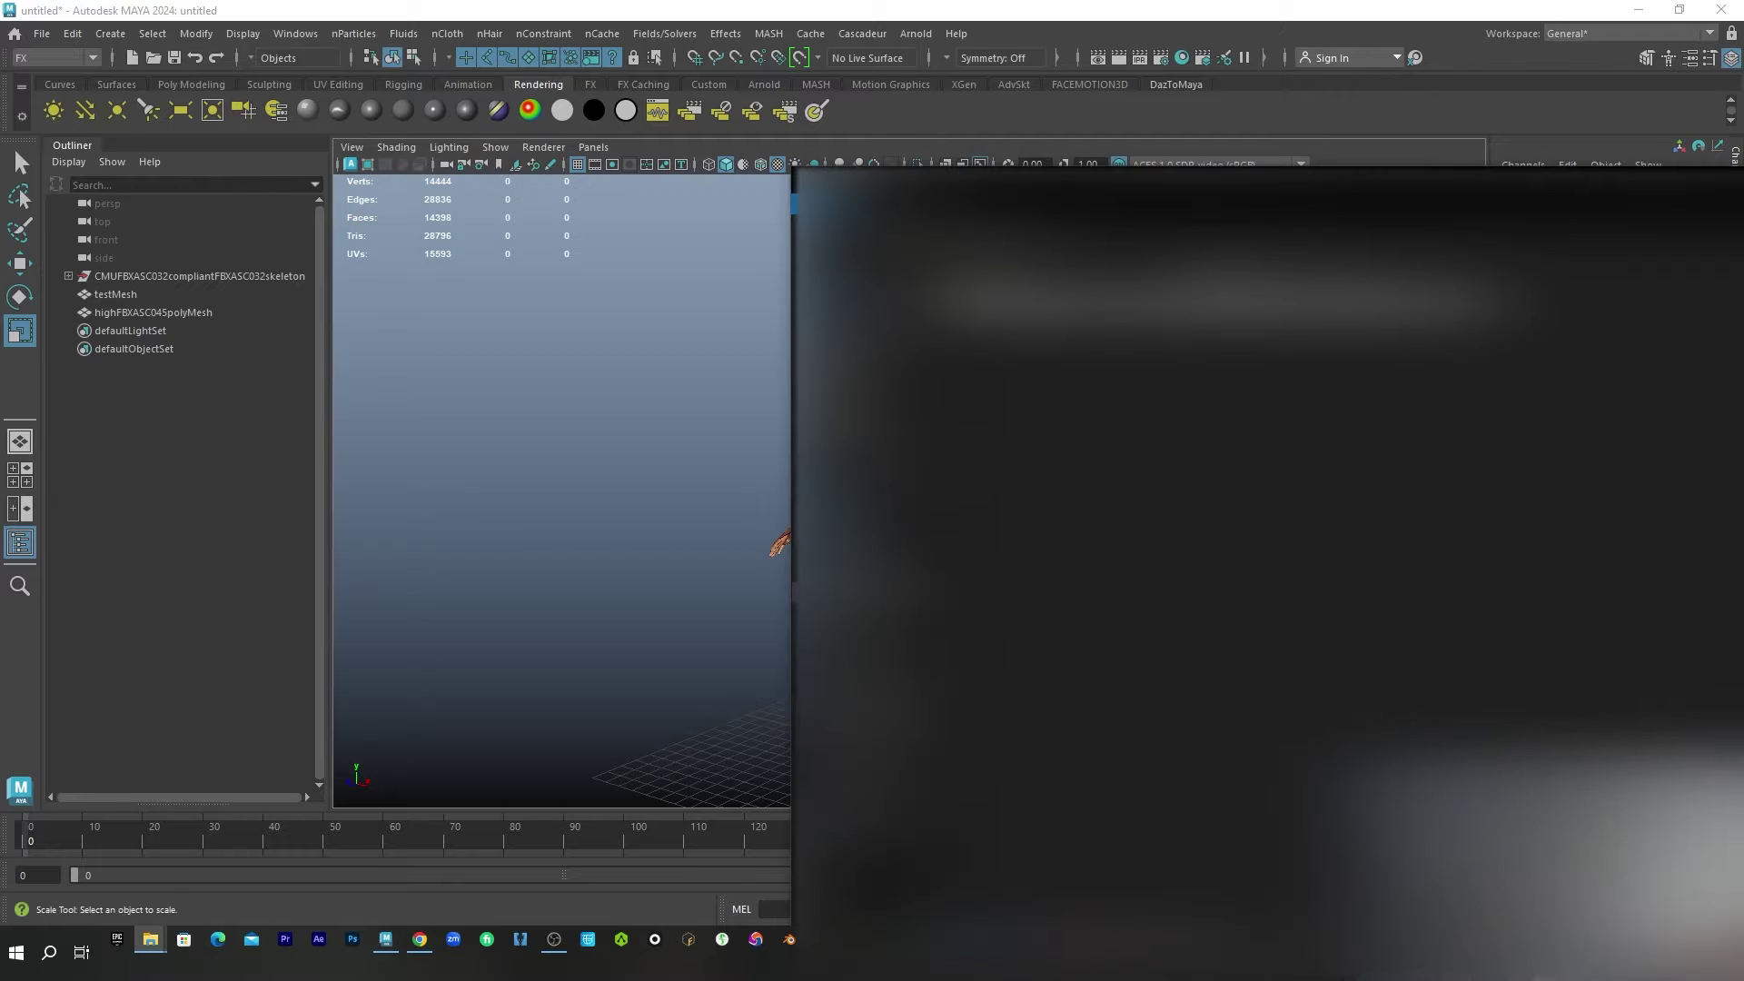
pyautogui.moveTo(1035, 336); pyautogui.dragTo(526, 603)
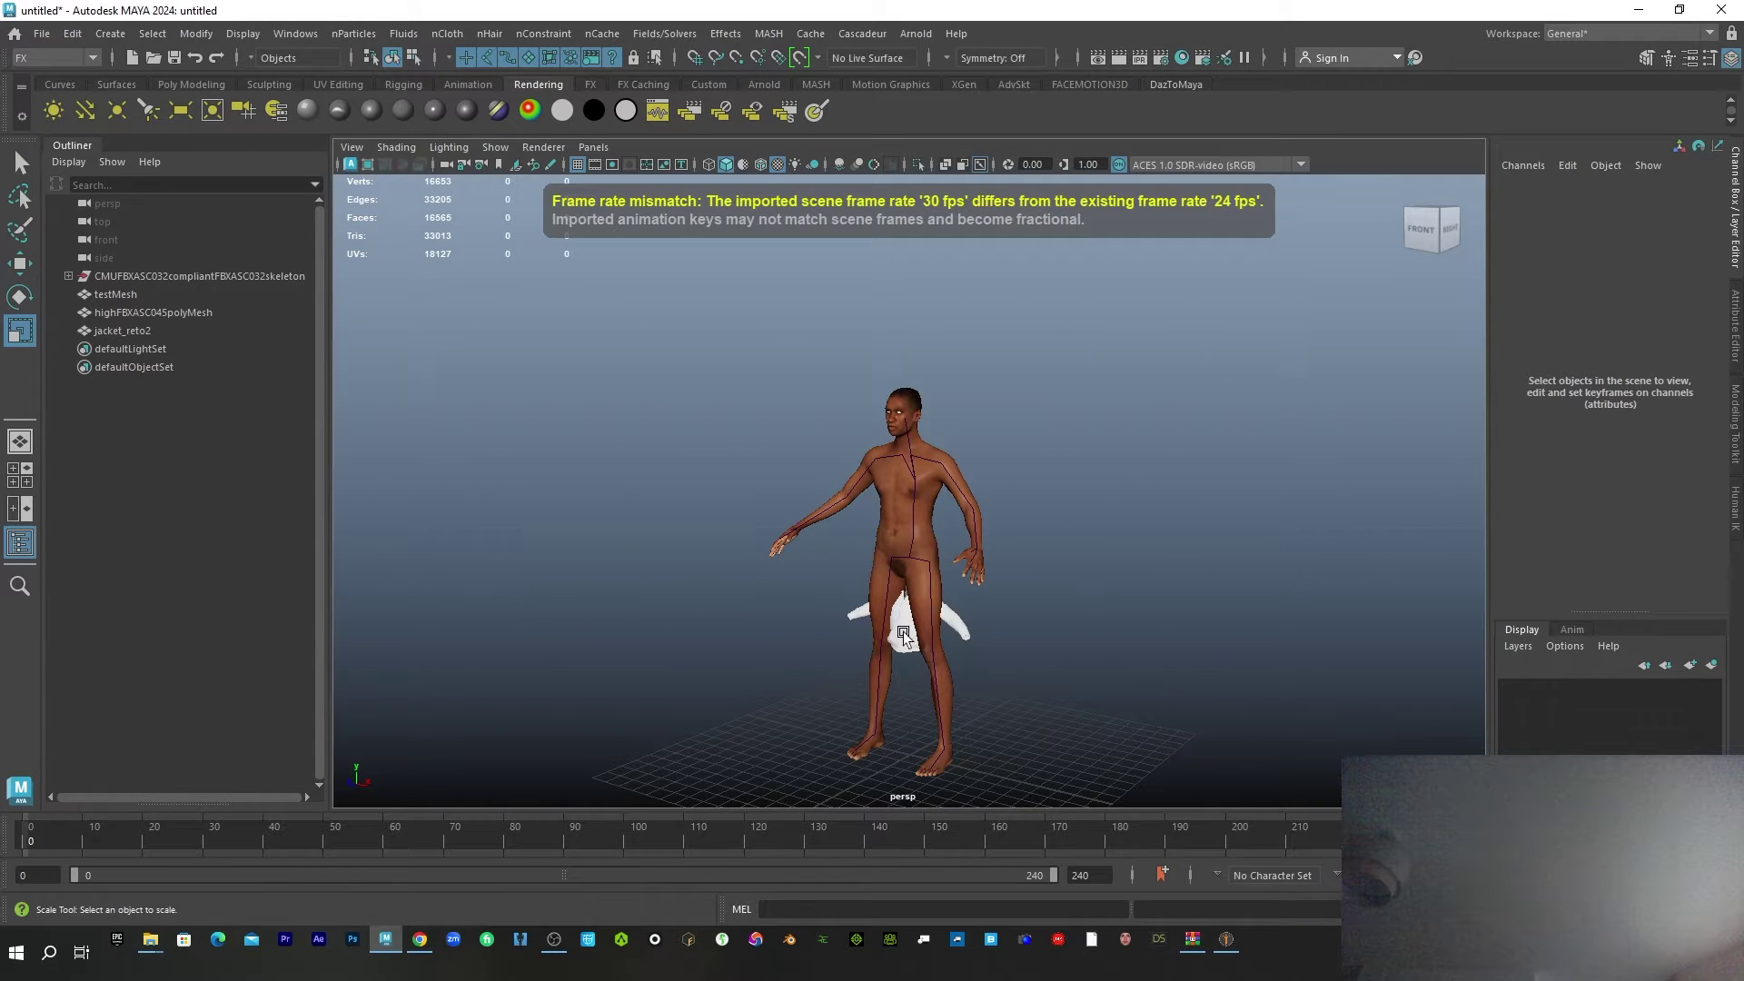
# - Scale the jacket uniformly to about 1.865 and shift it to about 0.295 on Z so it fits over the character's torso
pyautogui.click(902, 641)
pyautogui.moveTo(901, 748); pyautogui.dragTo(954, 675)
pyautogui.scroll(4, 965, 674)
pyautogui.keyDown('alt'); pyautogui.moveTo(819, 667); pyautogui.dragTo(934, 699); pyautogui.keyUp('alt')
pyautogui.press('w')
pyautogui.moveTo(842, 753); pyautogui.dragTo(1067, 642)
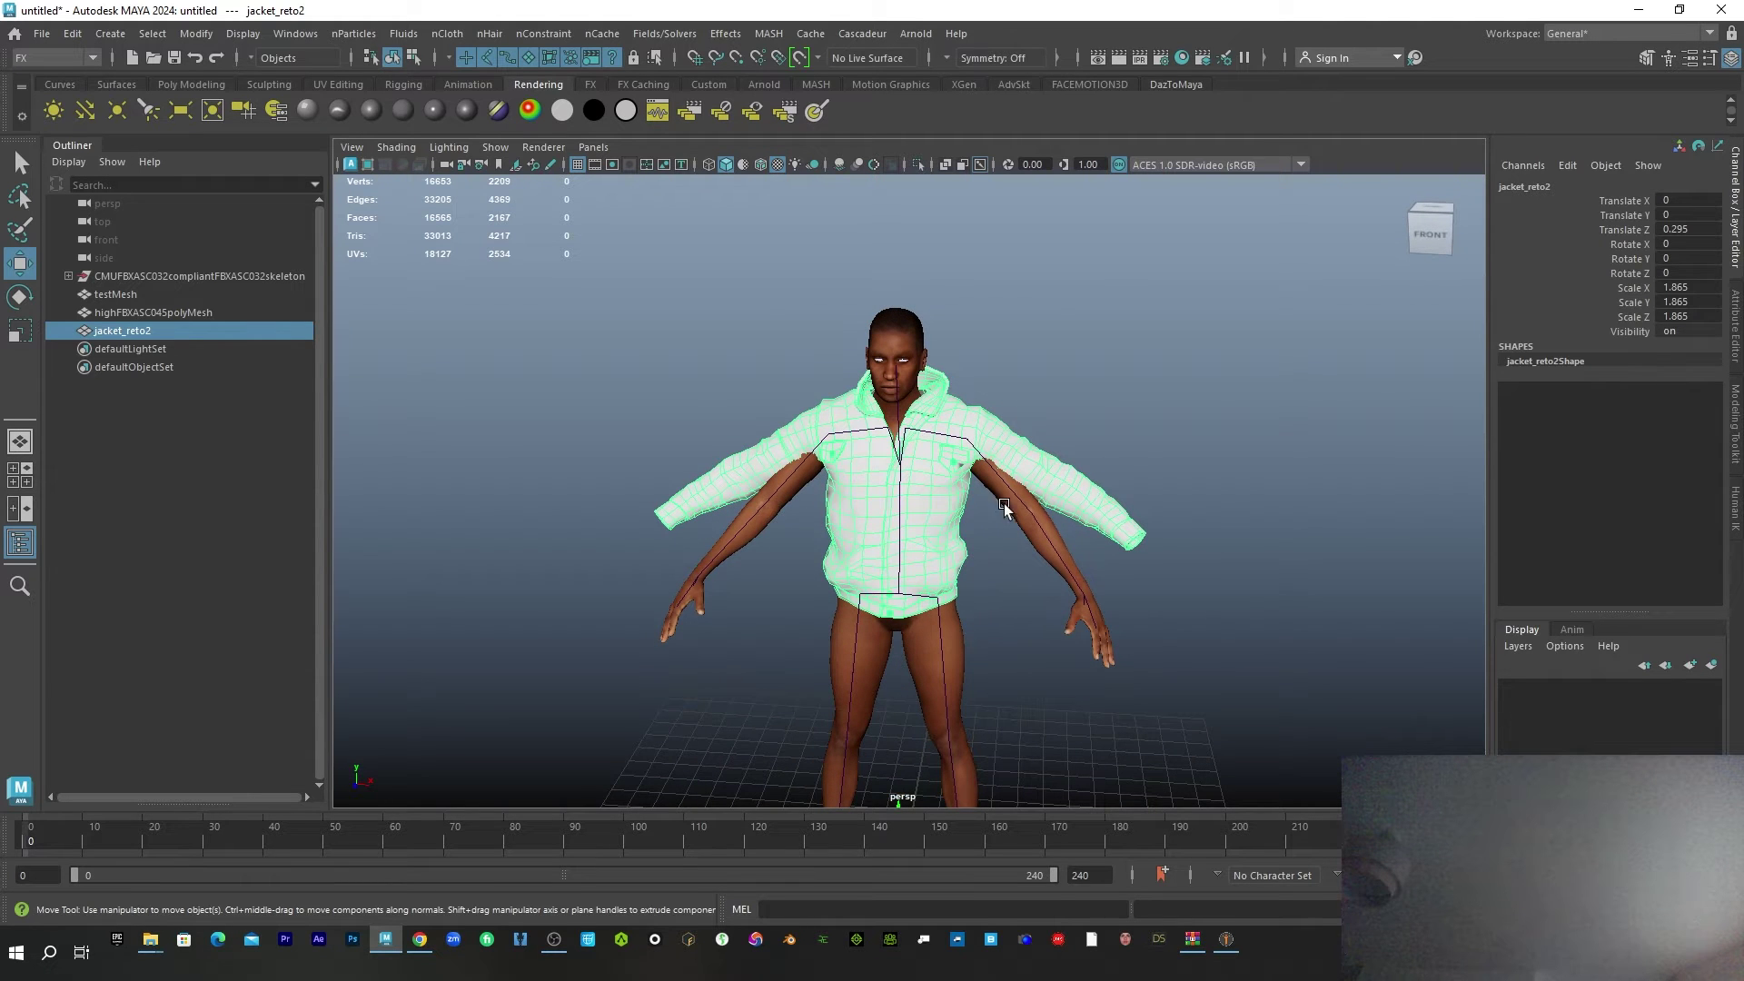
pyautogui.keyDown('alt'); pyautogui.moveTo(1099, 572); pyautogui.dragTo(894, 588); pyautogui.keyUp('alt')
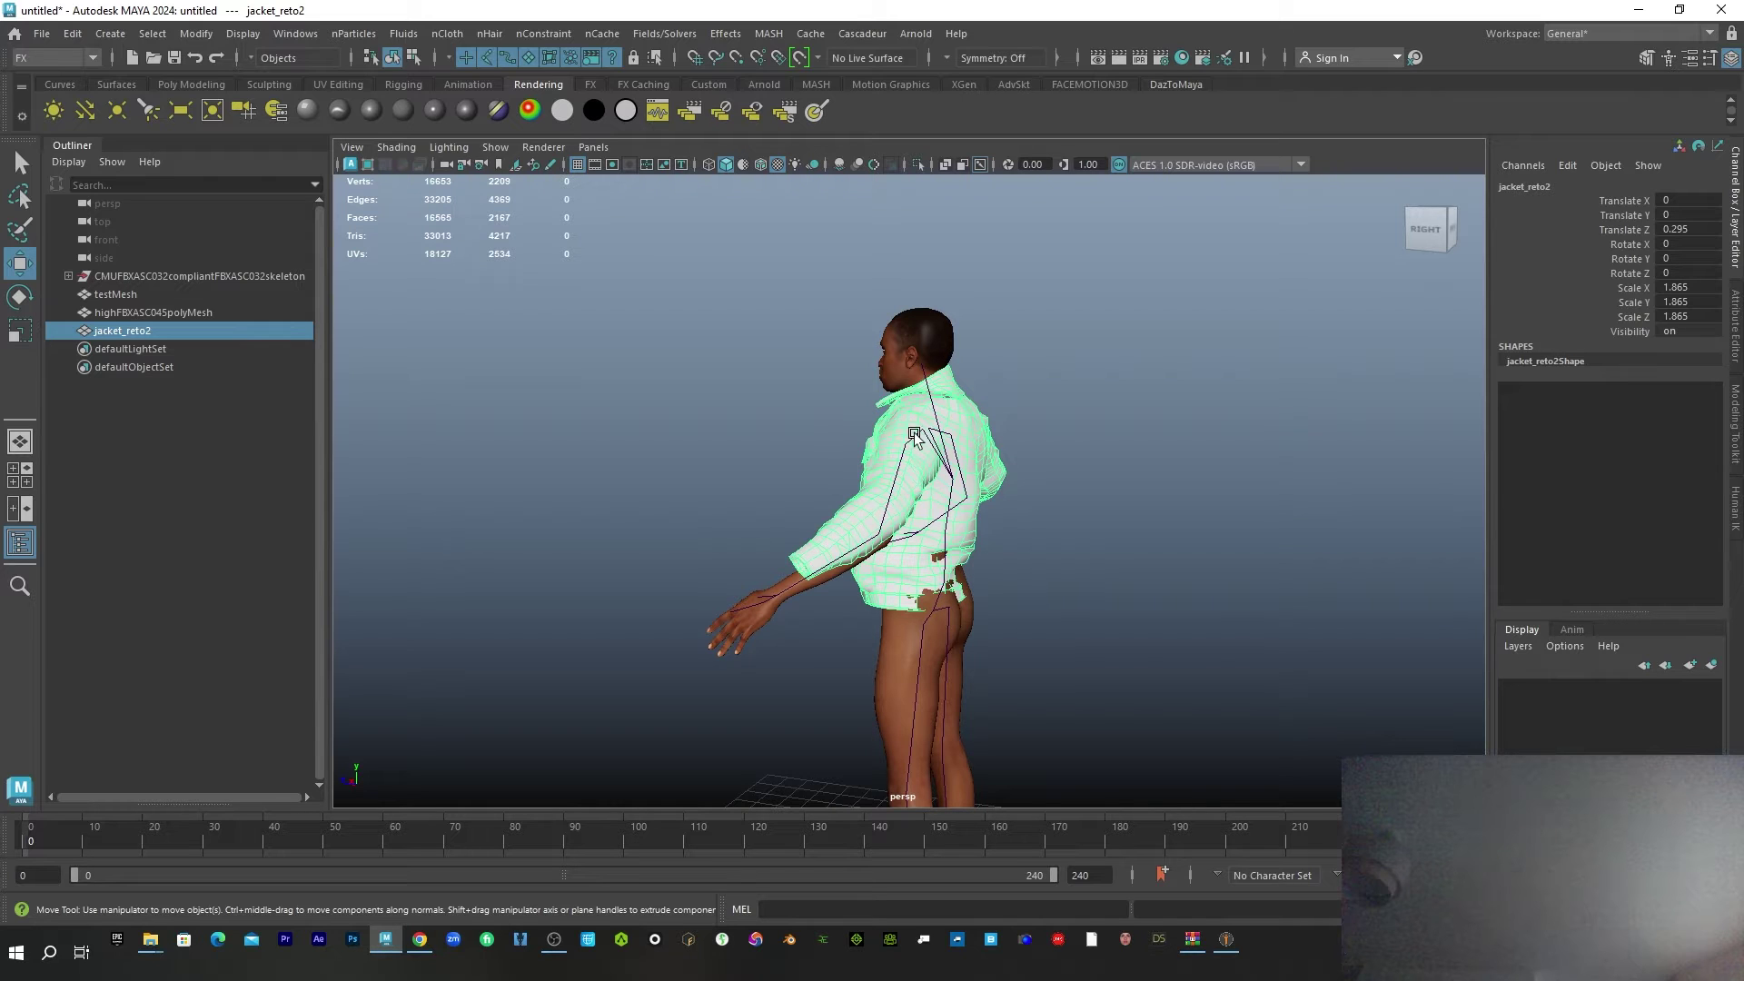
pyautogui.keyDown('alt'); pyautogui.moveTo(780, 575); pyautogui.dragTo(965, 568); pyautogui.keyUp('alt')
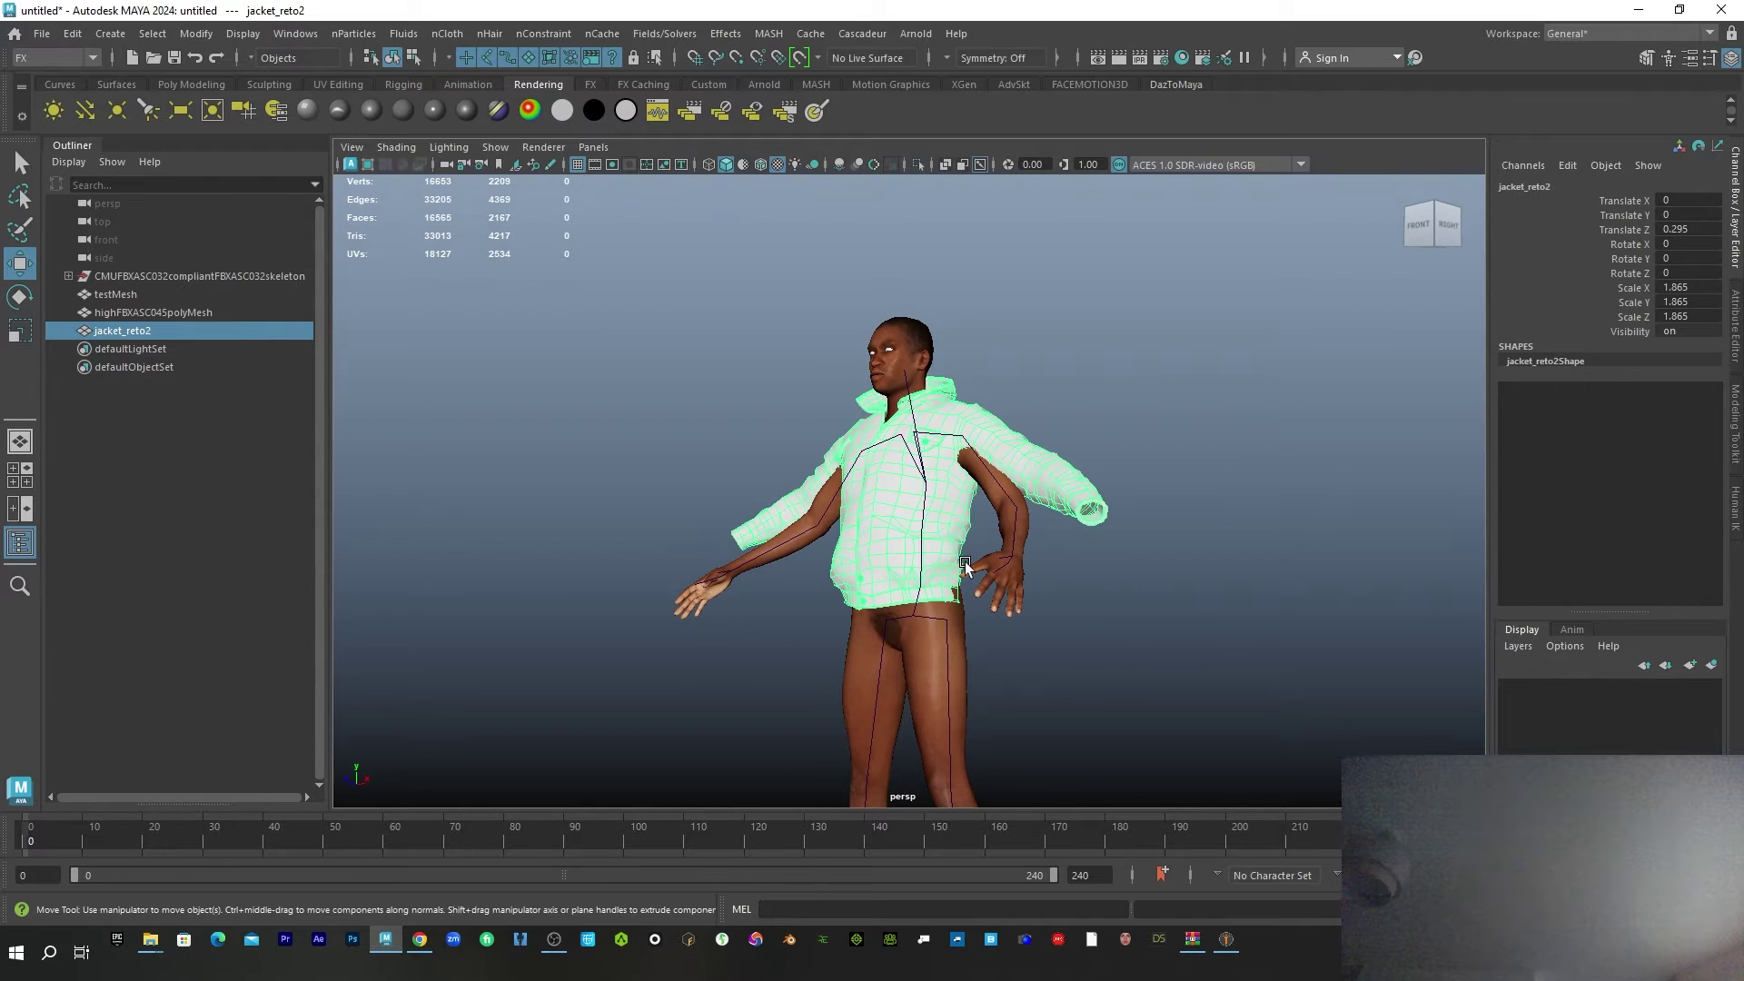
pyautogui.keyDown('alt'); pyautogui.moveTo(1087, 472); pyautogui.dragTo(1088, 509); pyautogui.keyUp('alt')
# - Rotate the LeftArm joint to about -18° on Z to raise the upper arm into the jacket sleeve
pyautogui.click(999, 487)
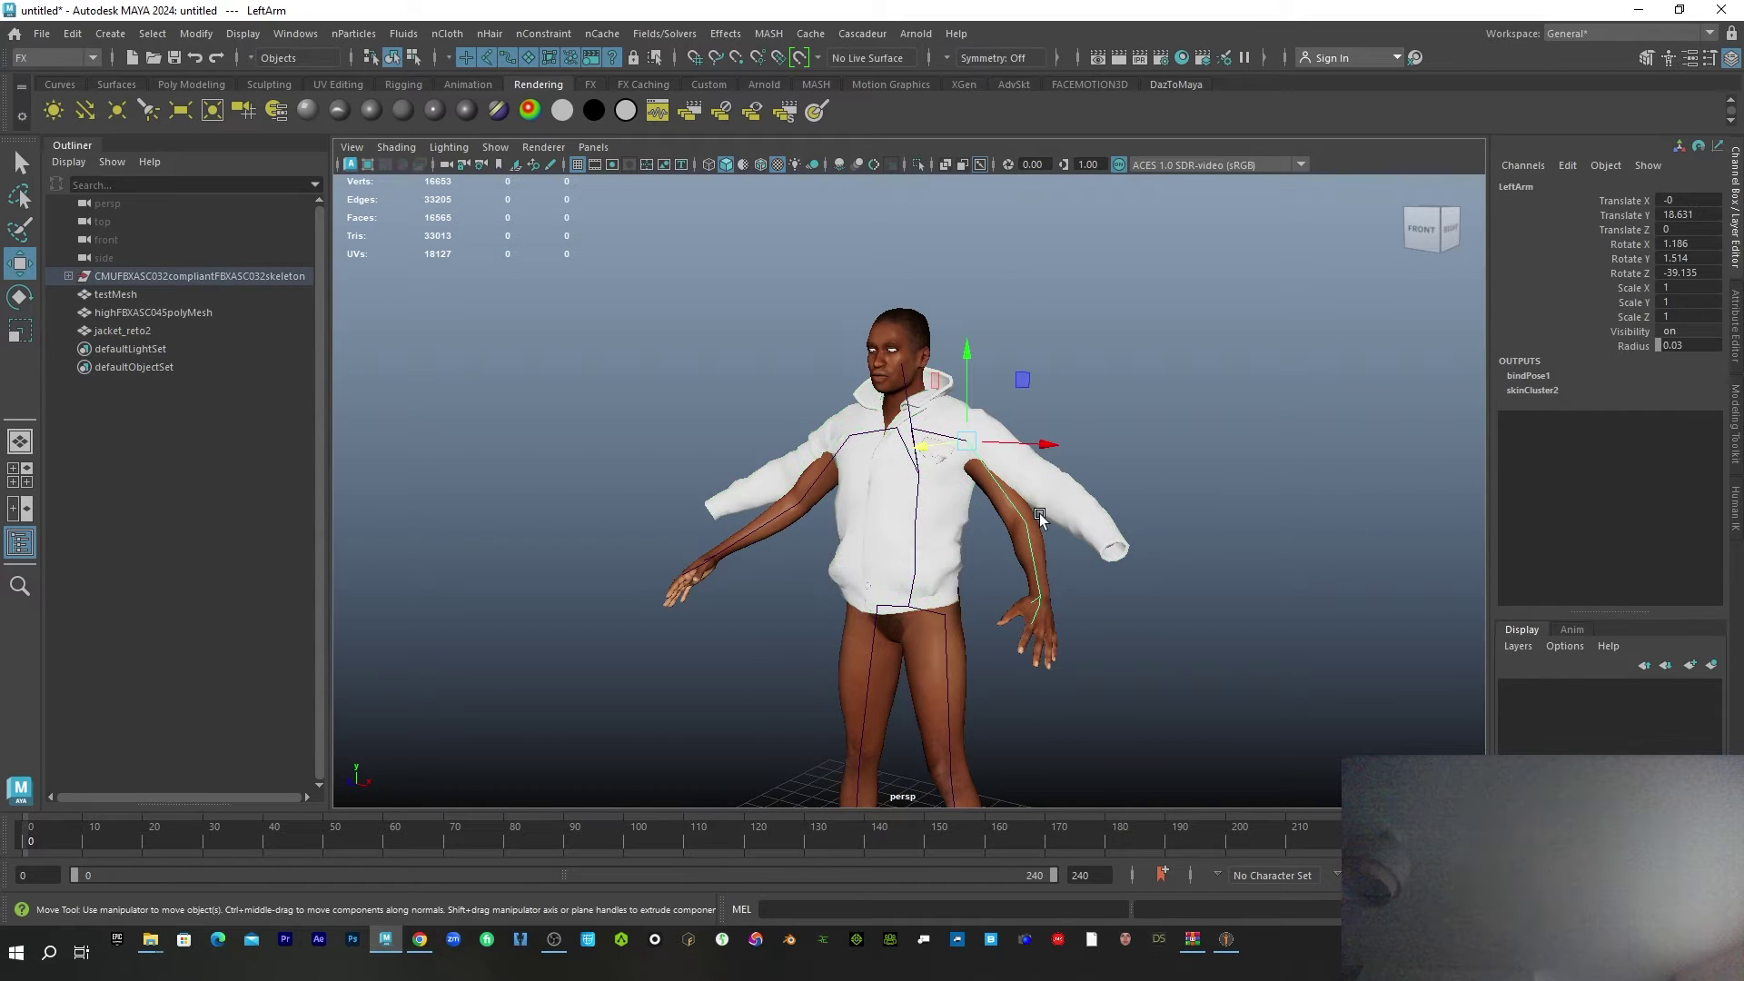
pyautogui.press('e')
pyautogui.moveTo(970, 479); pyautogui.dragTo(1032, 526)
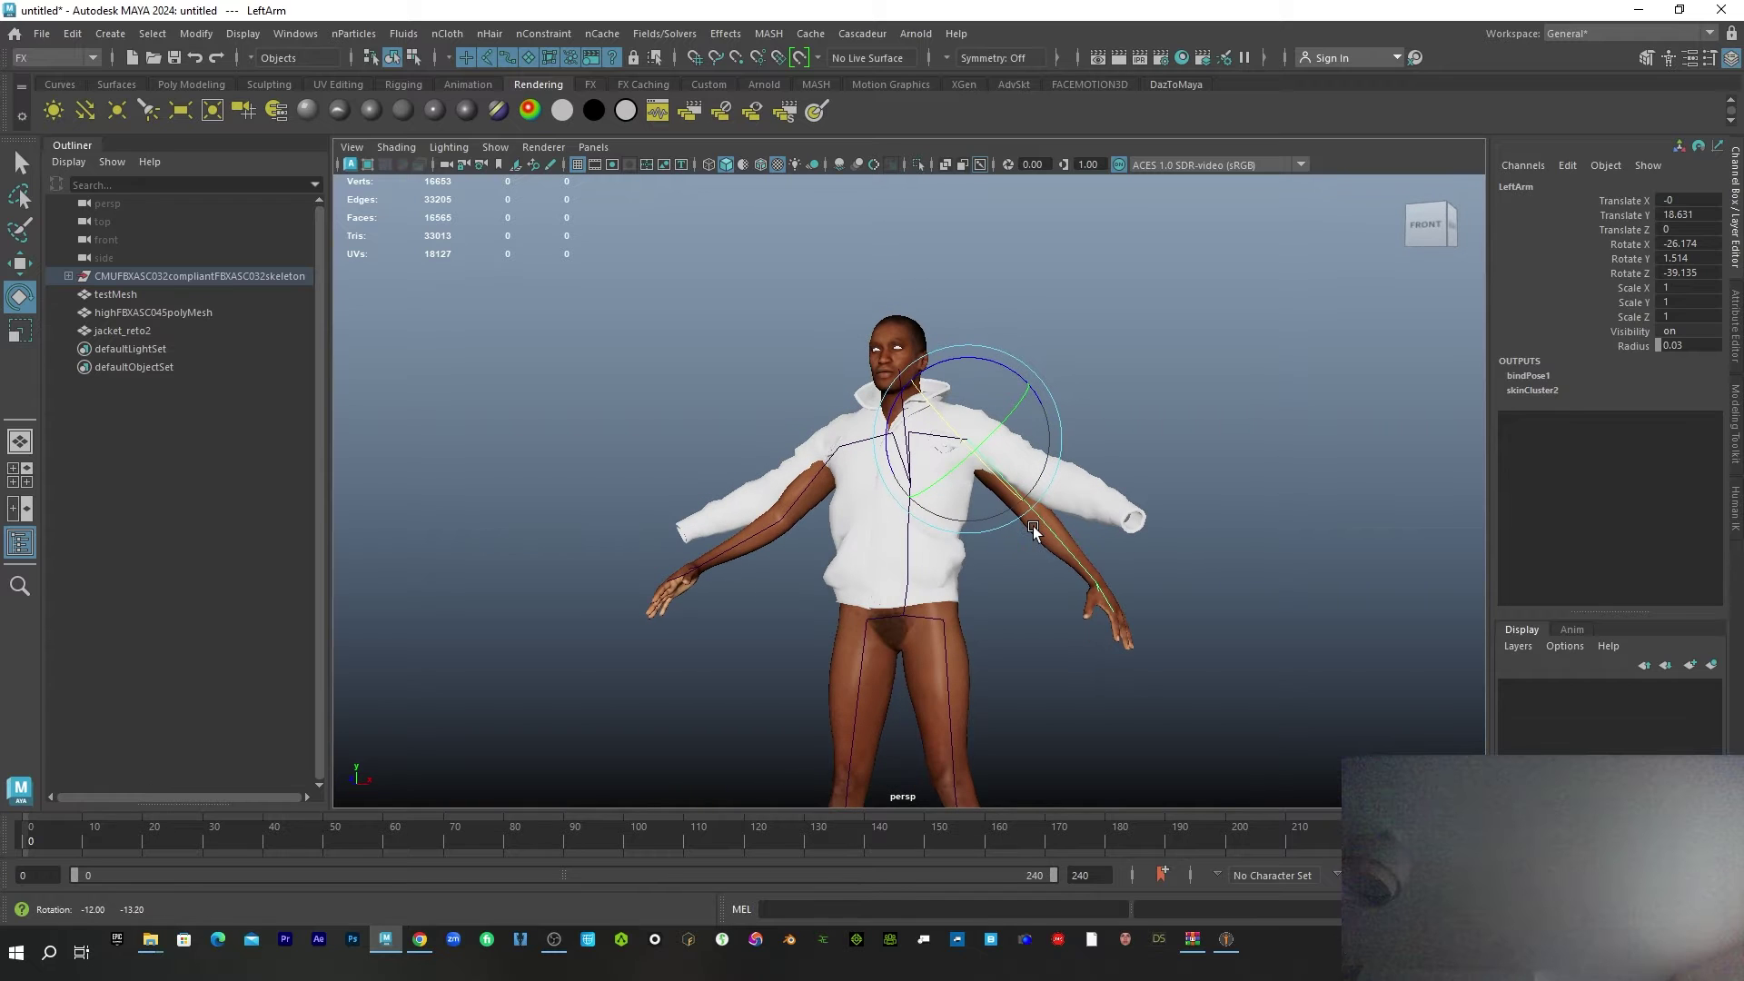
pyautogui.hotkey('ctrl', 'z')
pyautogui.moveTo(1045, 445); pyautogui.dragTo(944, 586)
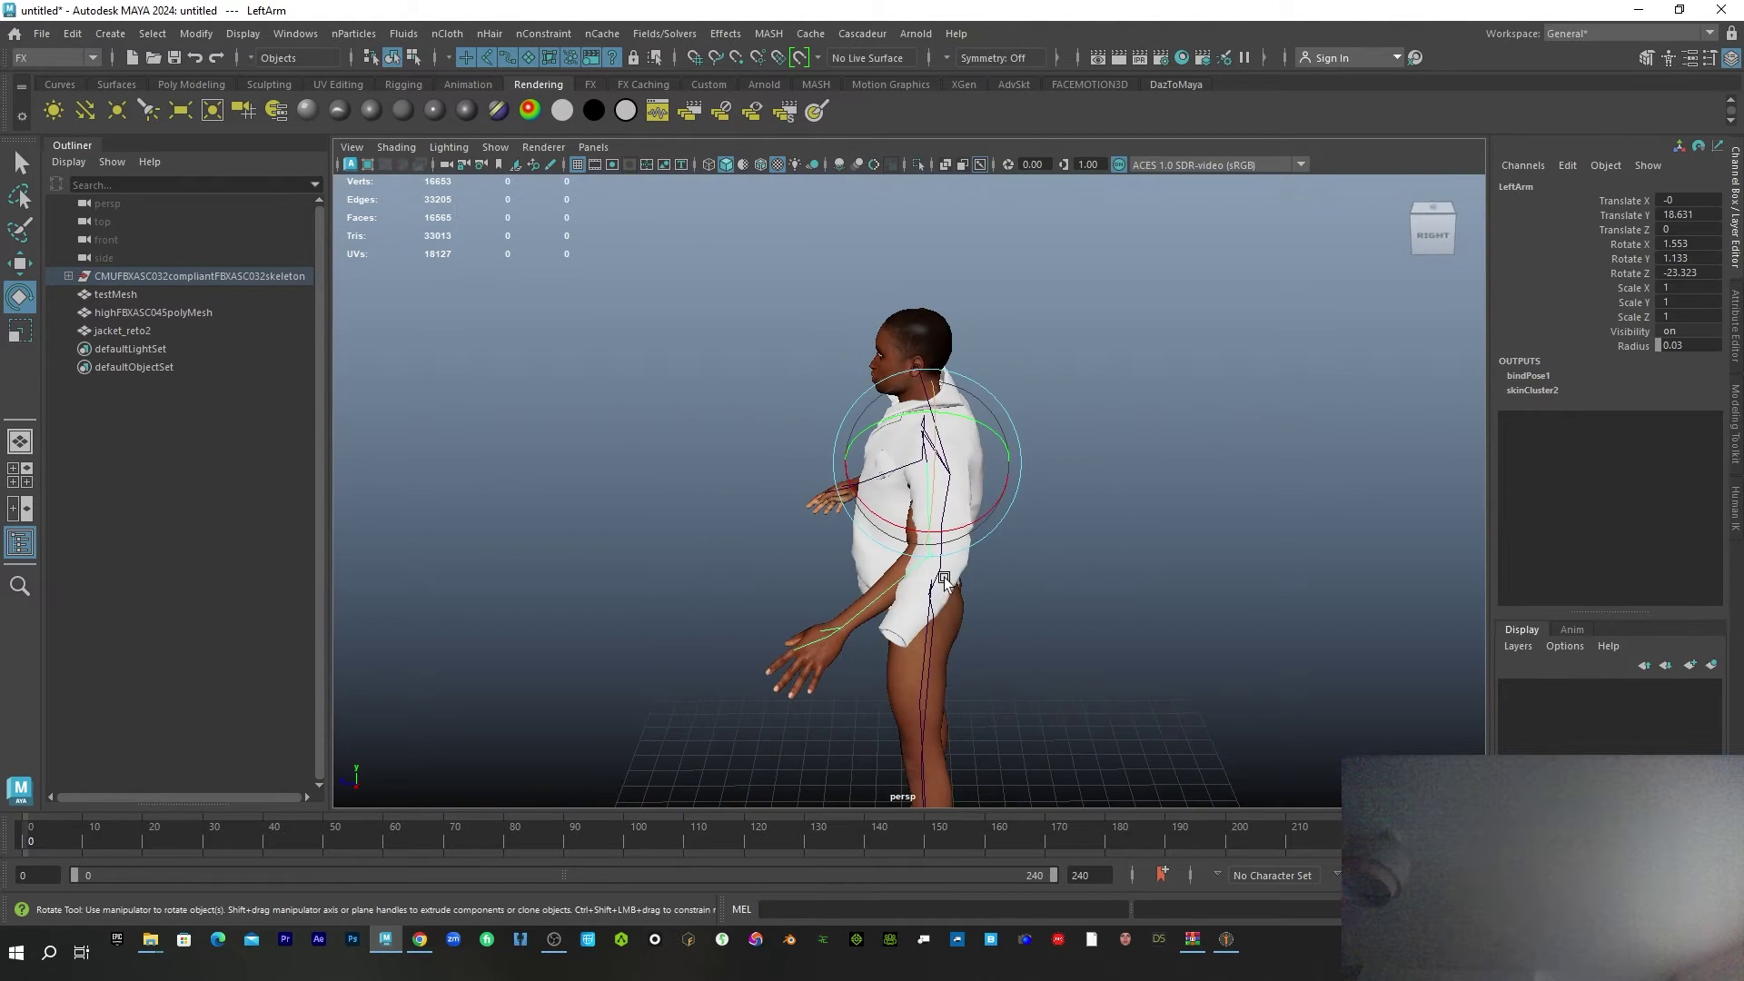
pyautogui.moveTo(927, 509)
pyautogui.keyDown('alt'); pyautogui.mouseDown()
pyautogui.moveTo(945, 550)
pyautogui.moveTo(957, 518)
pyautogui.mouseUp(); pyautogui.keyUp('alt')
pyautogui.moveTo(842, 605)
pyautogui.keyDown('alt'); pyautogui.mouseDown()
pyautogui.moveTo(974, 547)
pyautogui.moveTo(850, 564)
pyautogui.moveTo(790, 596)
pyautogui.moveTo(852, 624)
pyautogui.moveTo(848, 610)
pyautogui.mouseUp(); pyautogui.keyUp('alt')
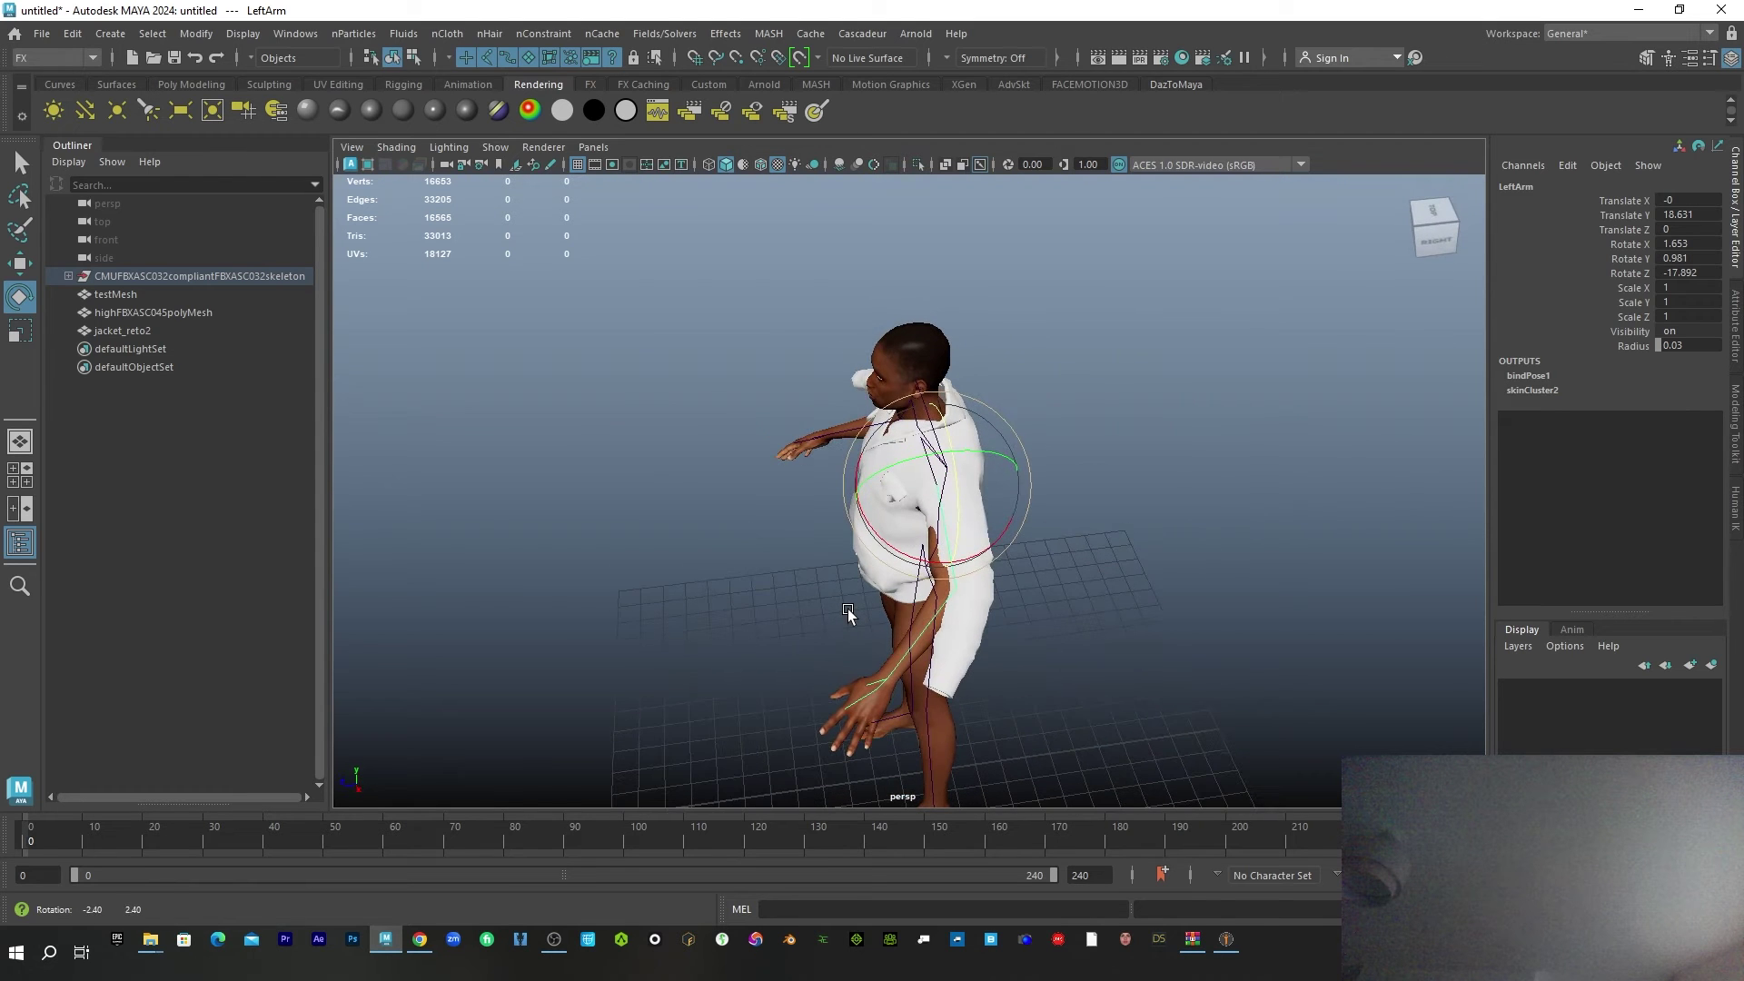
pyautogui.moveTo(896, 549); pyautogui.dragTo(906, 547)
# - Rotate the LeftForeArm joint to about 35.7° X, 3.9° Y and 2.5° Z so the forearm follows the sleeve
pyautogui.click(955, 608)
pyautogui.moveTo(976, 668); pyautogui.dragTo(1116, 608)
pyautogui.keyDown('alt'); pyautogui.moveTo(903, 609); pyautogui.dragTo(957, 615); pyautogui.keyUp('alt')
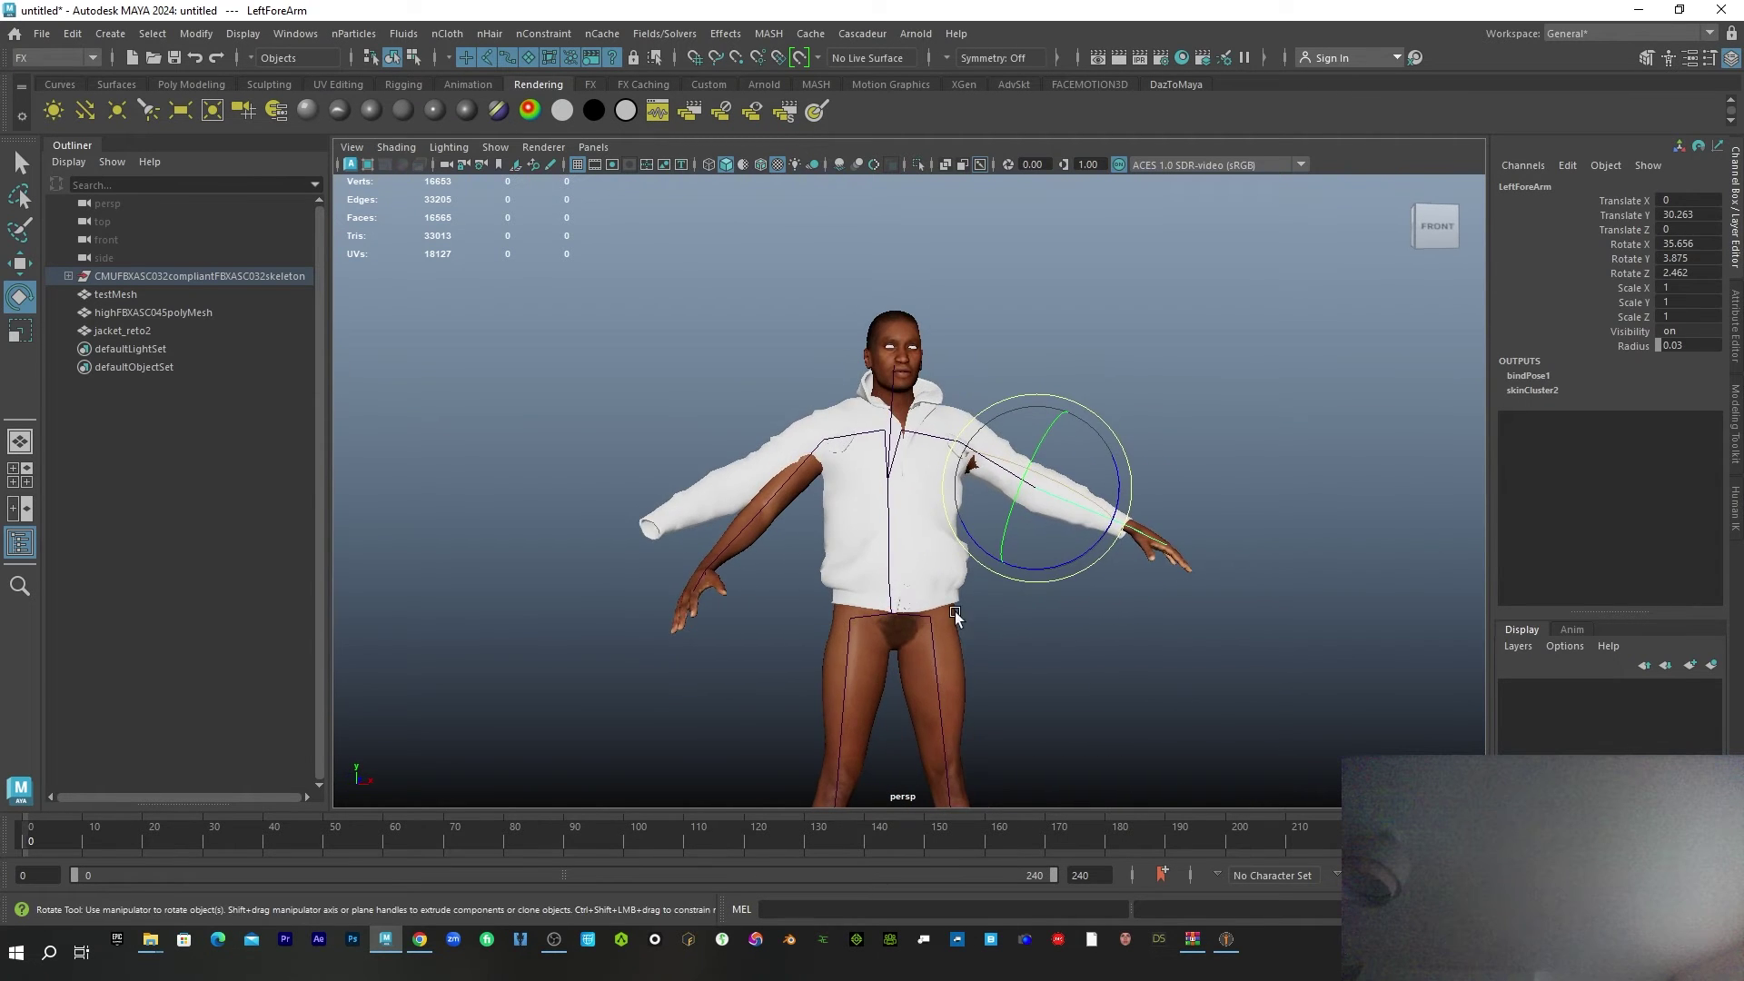
# - Rotate the RightArm joint to about -5.5° X, -1.2° Y and 18.6° Z so the arm sits inside the jacket sleeve
pyautogui.click(789, 479)
pyautogui.keyDown('alt'); pyautogui.moveTo(717, 514); pyautogui.dragTo(819, 472); pyautogui.keyUp('alt')
pyautogui.keyDown('alt'); pyautogui.moveTo(961, 514); pyautogui.dragTo(822, 561); pyautogui.keyUp('alt')
pyautogui.click(750, 519)
pyautogui.click(759, 603)
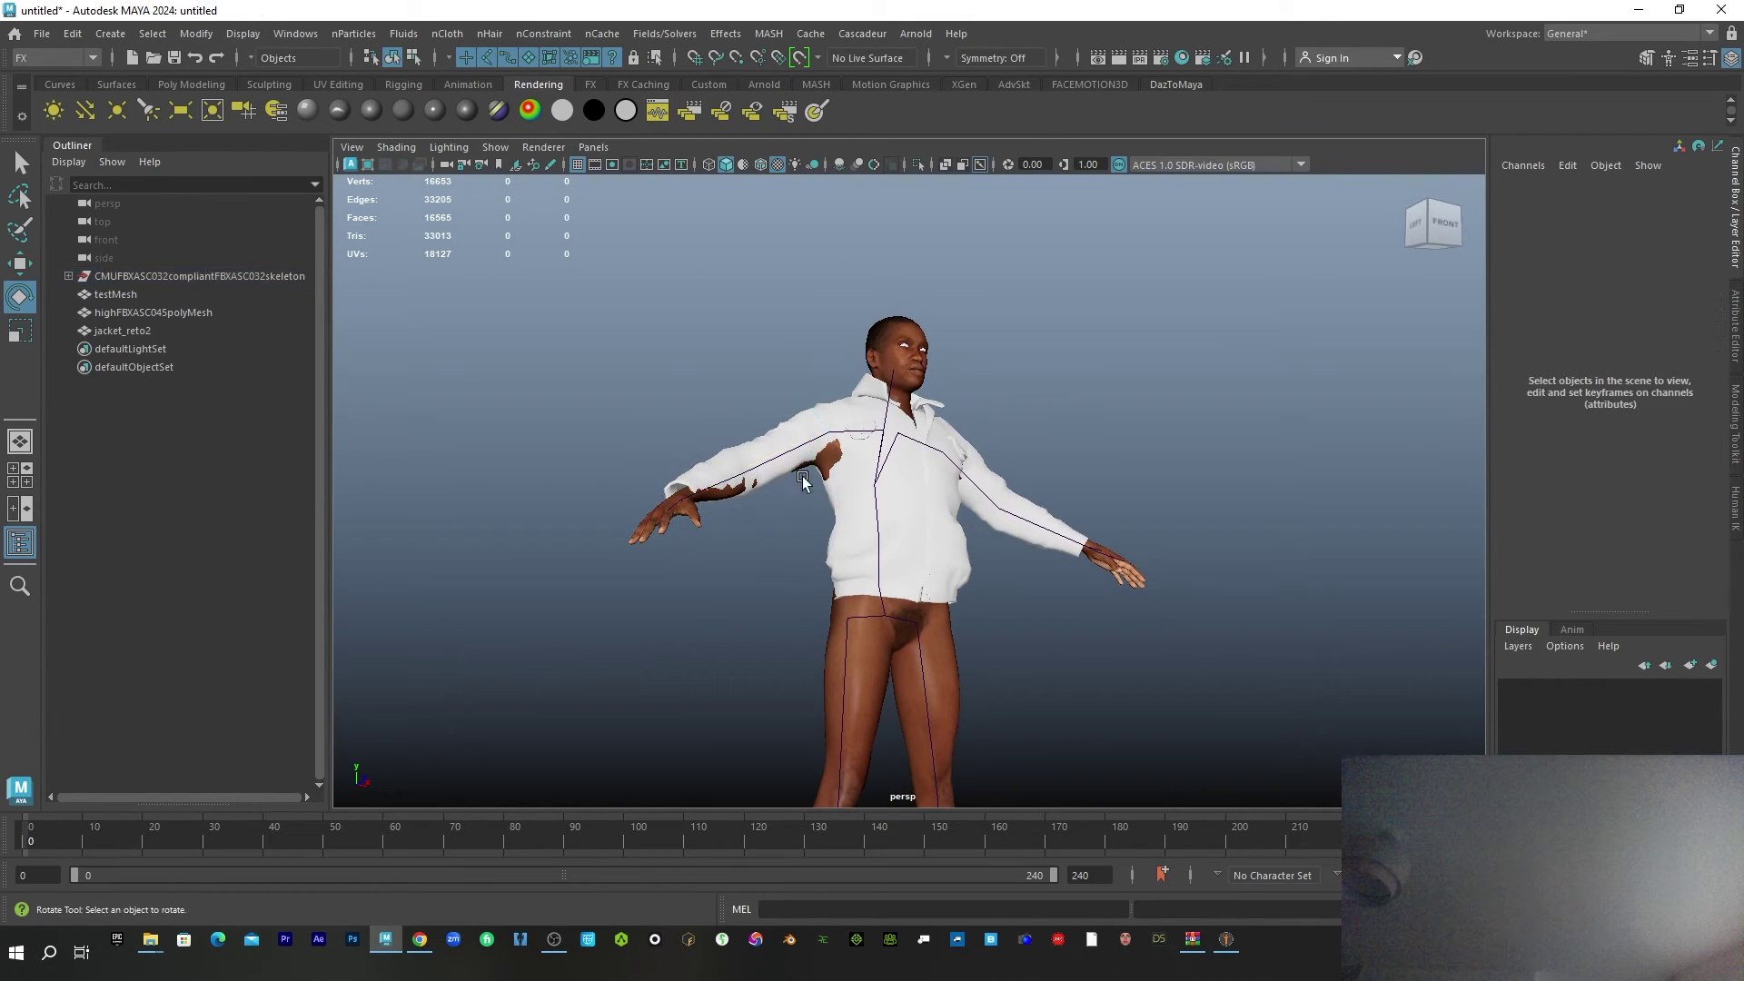
pyautogui.click(777, 478)
pyautogui.moveTo(776, 477); pyautogui.dragTo(845, 491)
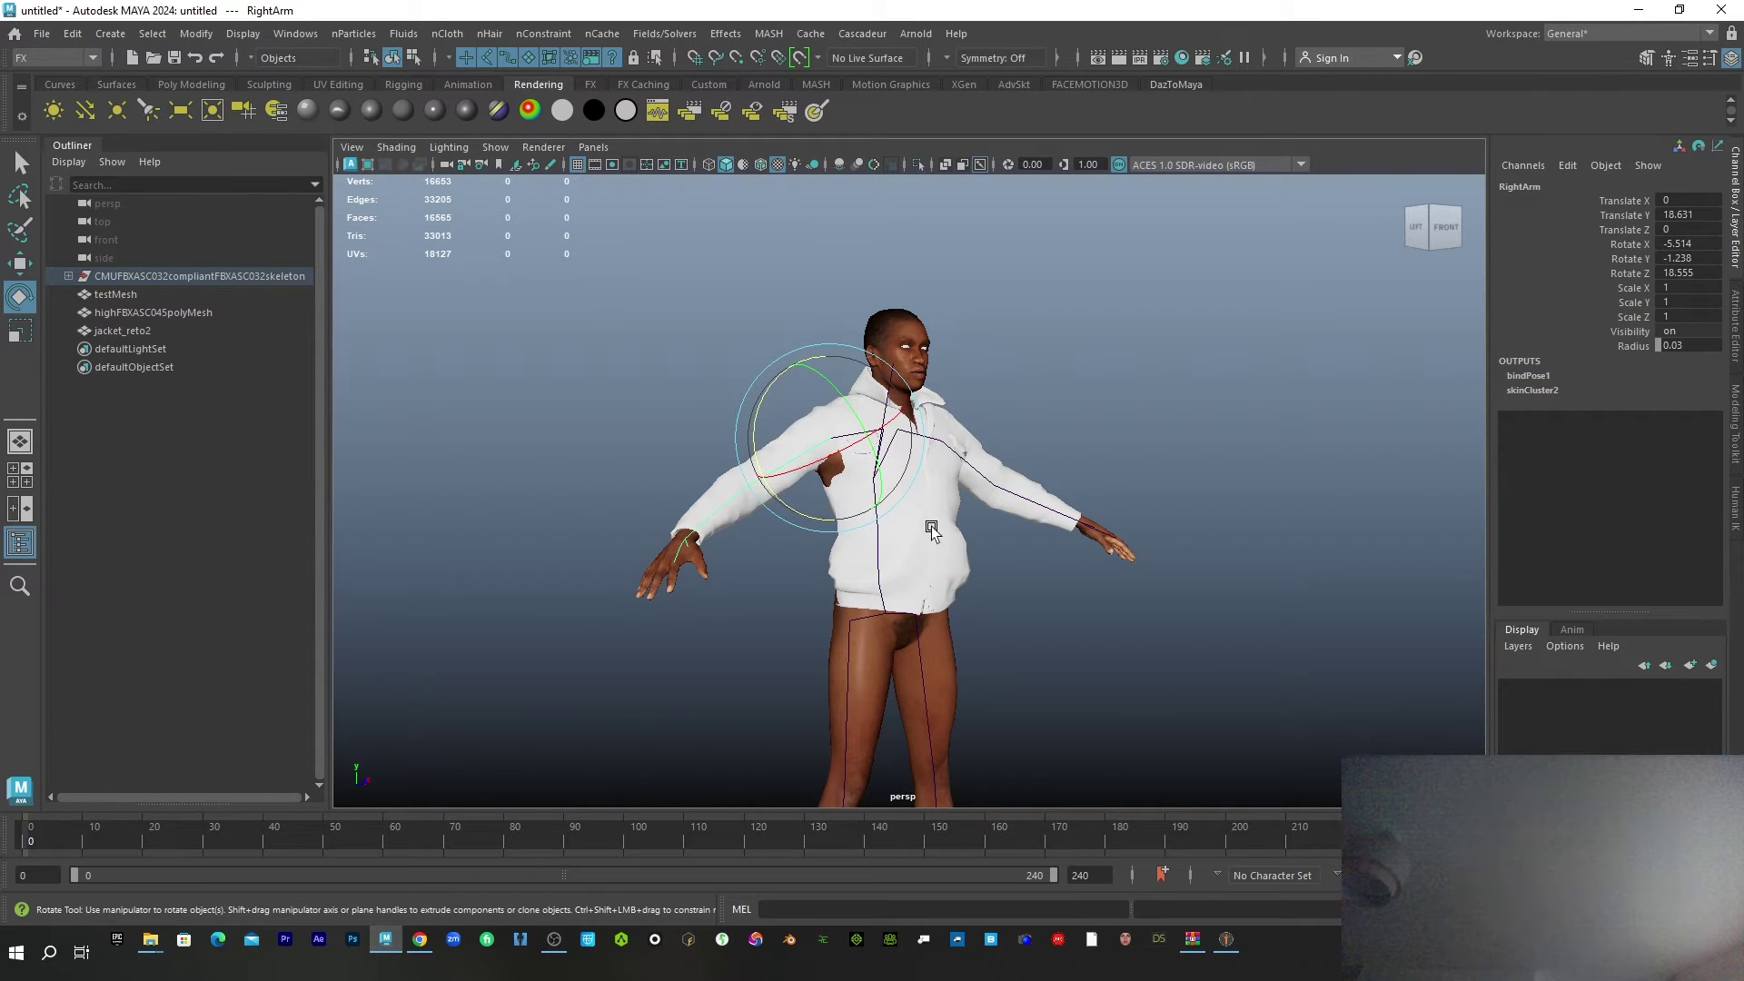
pyautogui.keyDown('alt'); pyautogui.moveTo(836, 568); pyautogui.dragTo(944, 543); pyautogui.keyUp('alt')
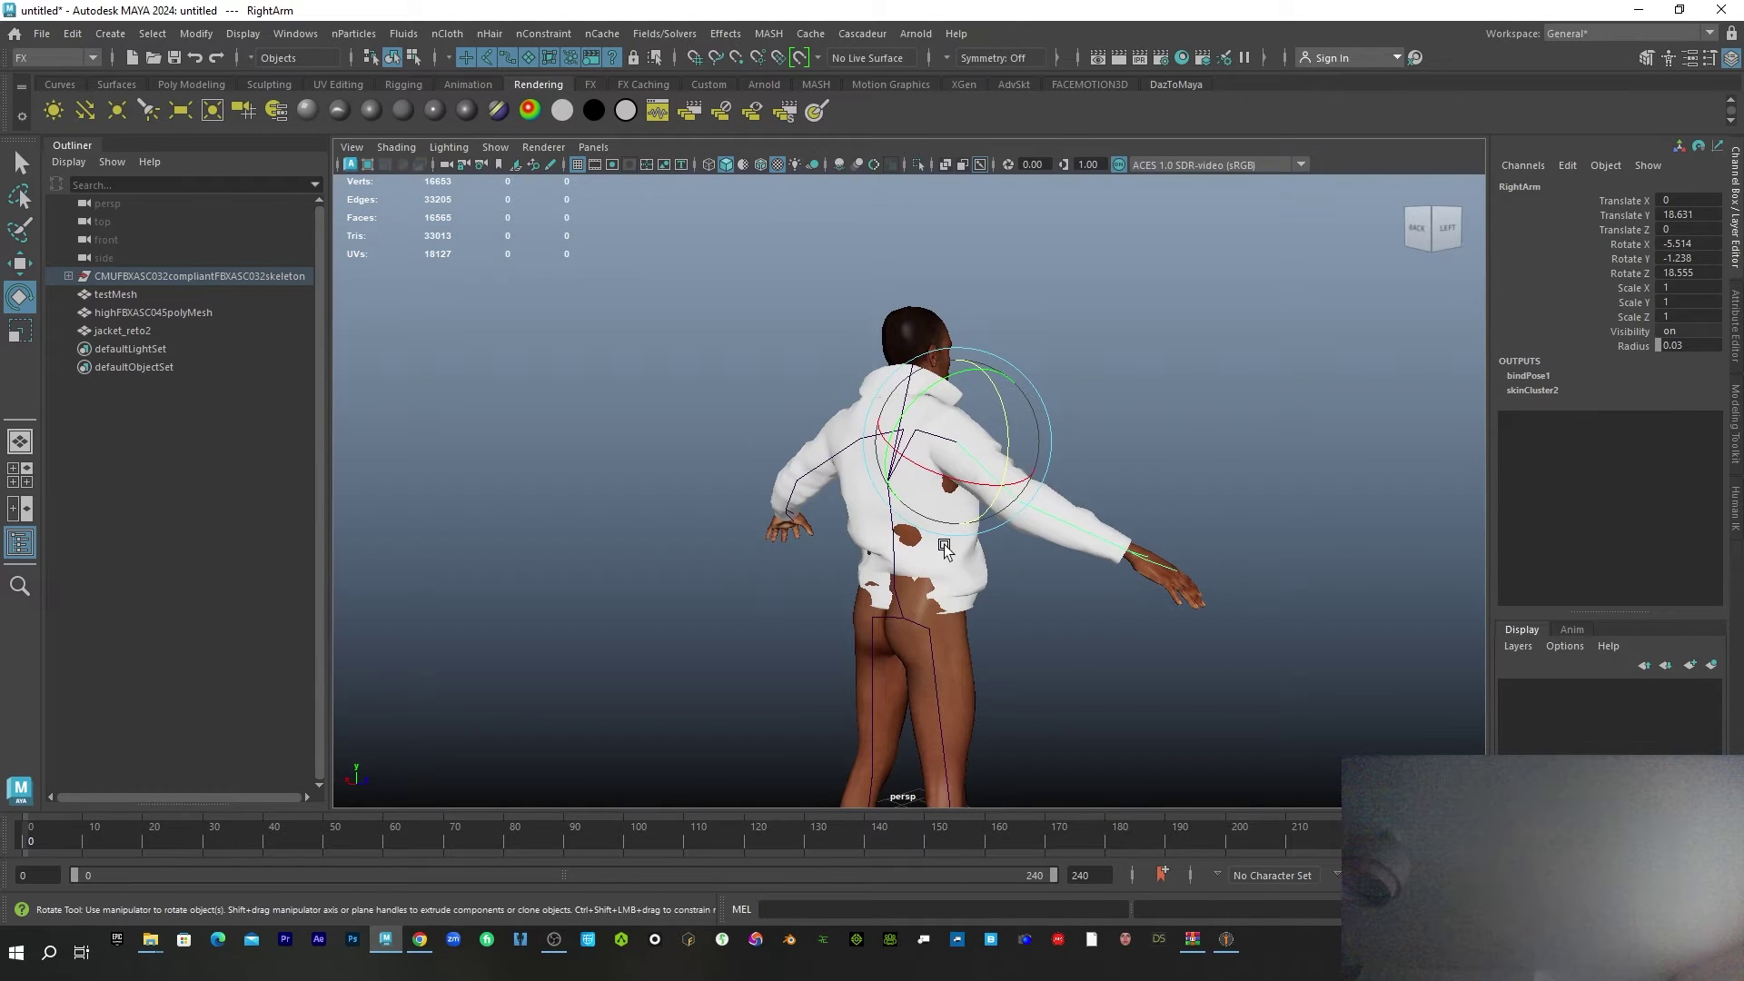
# - Switch the jacket to vertex editing and select a vertex on its back hem
pyautogui.click(950, 559)
pyautogui.rightClick(973, 438)
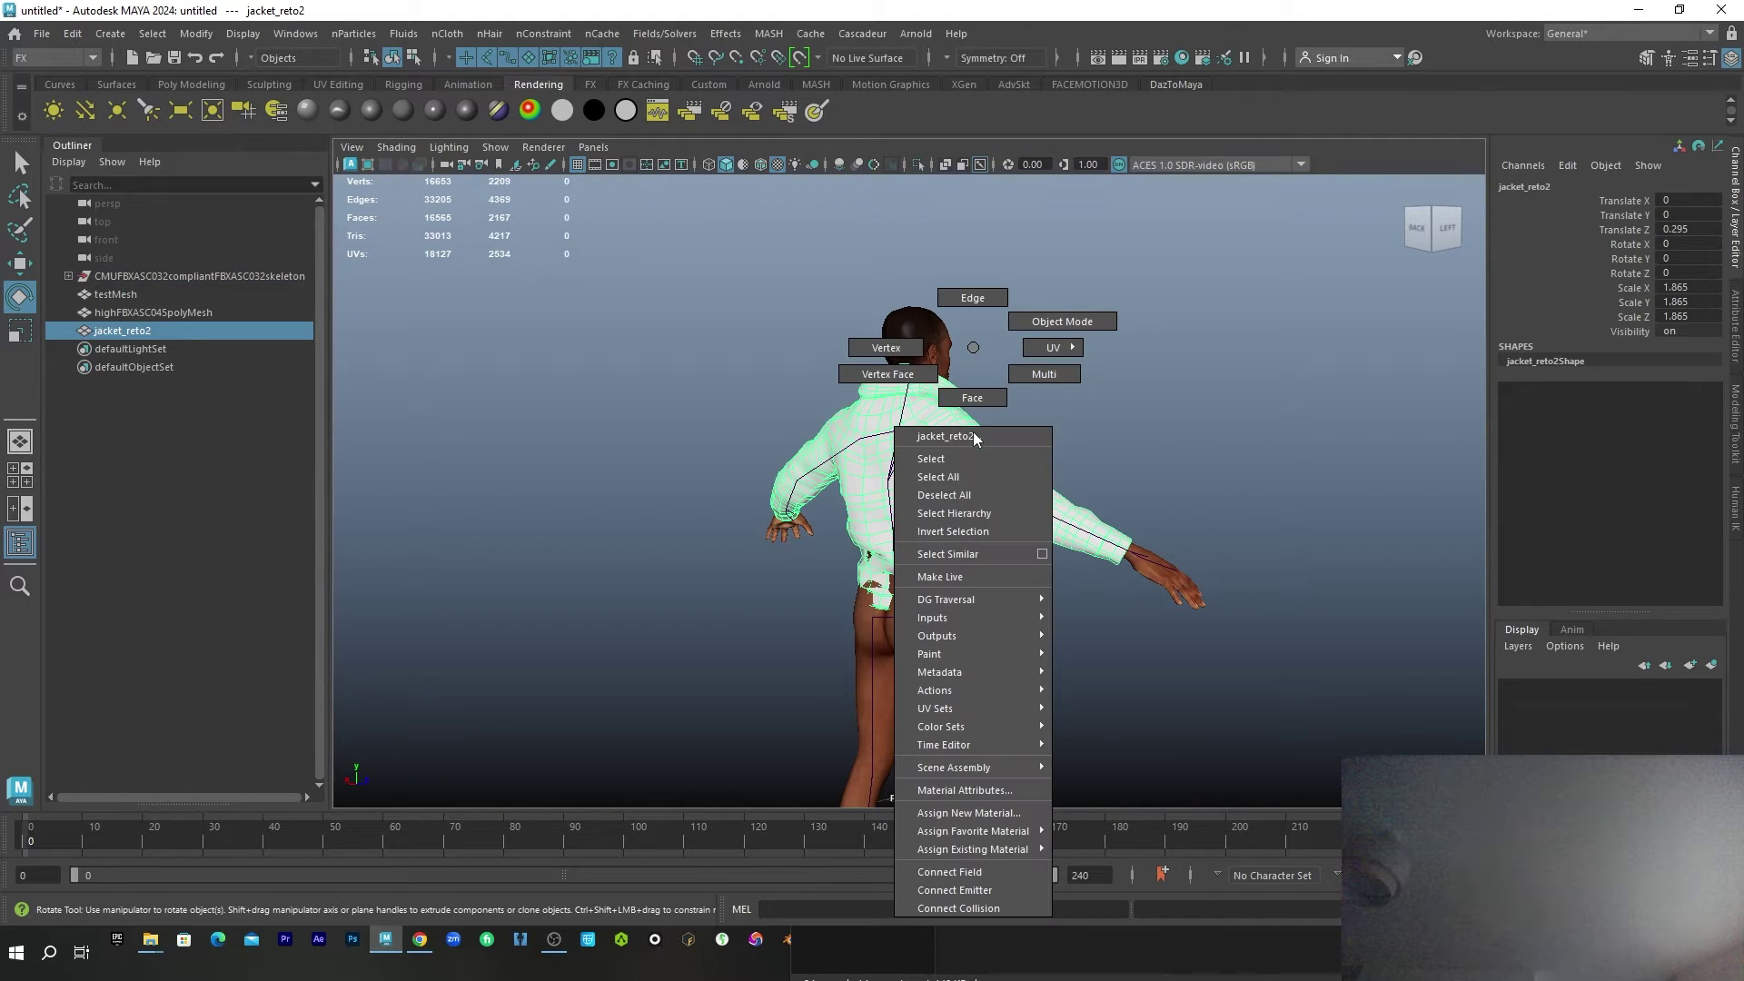
pyautogui.click(886, 347)
pyautogui.click(882, 611)
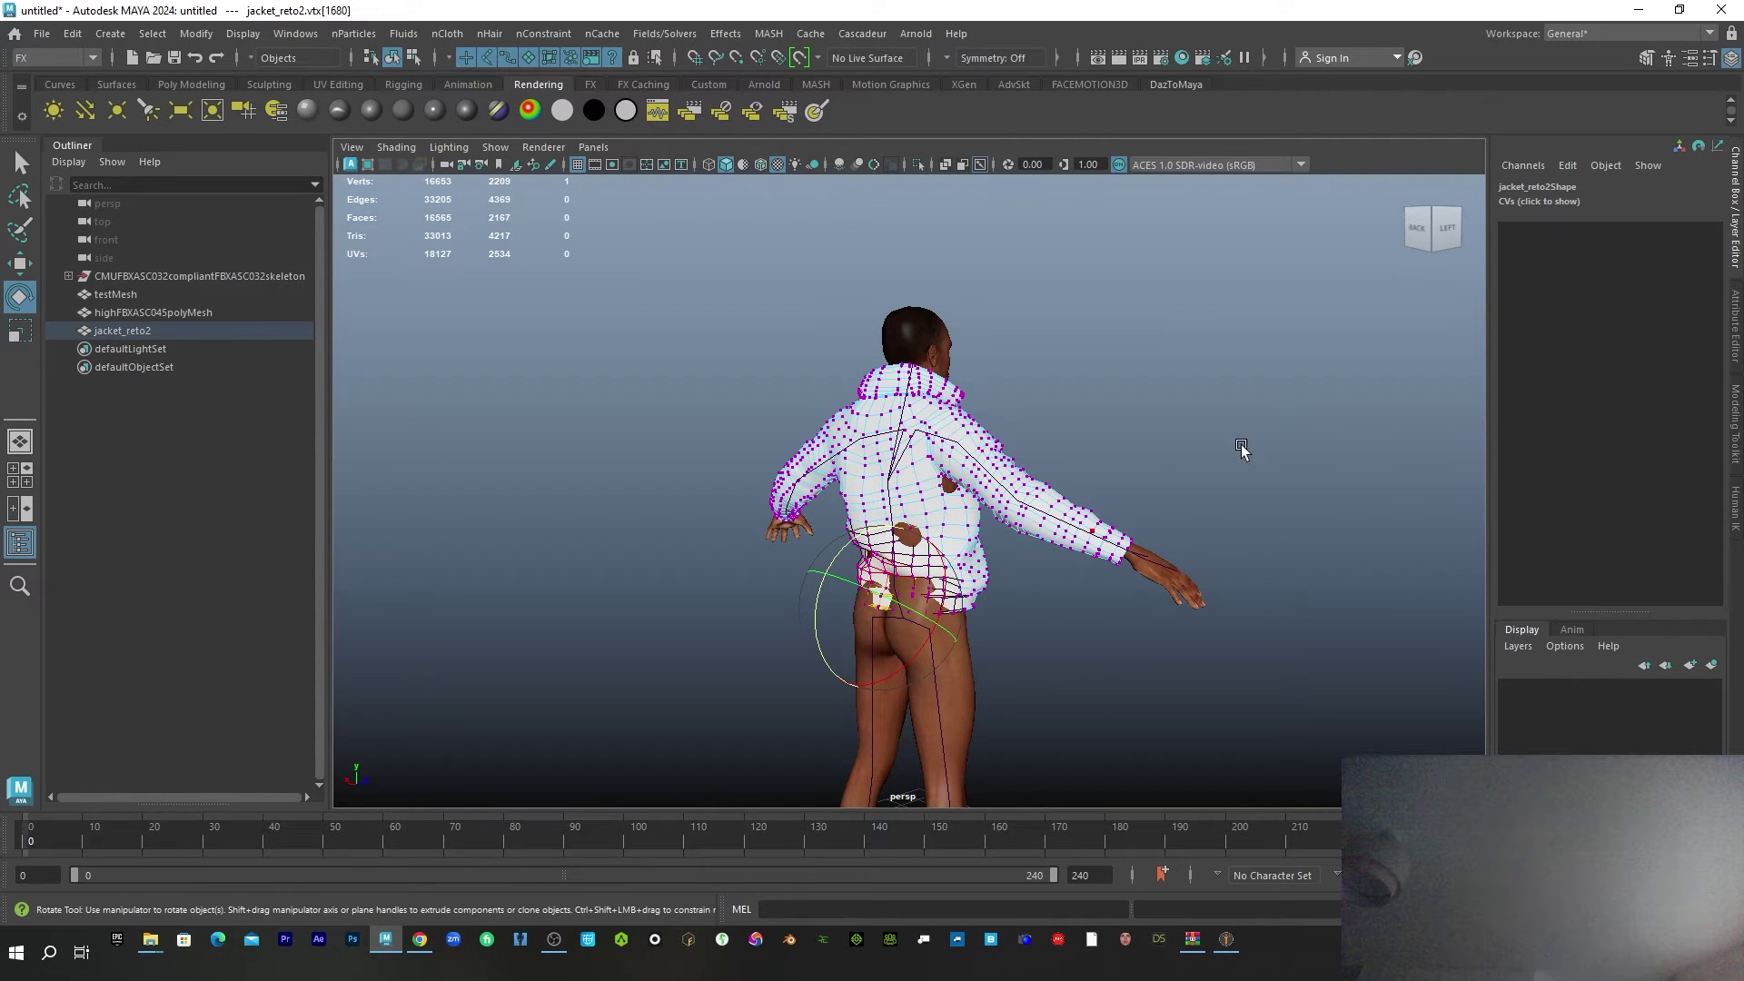
# - Examine the Soft Selection options in the Rotate tool's settings
pyautogui.click(1708, 59)
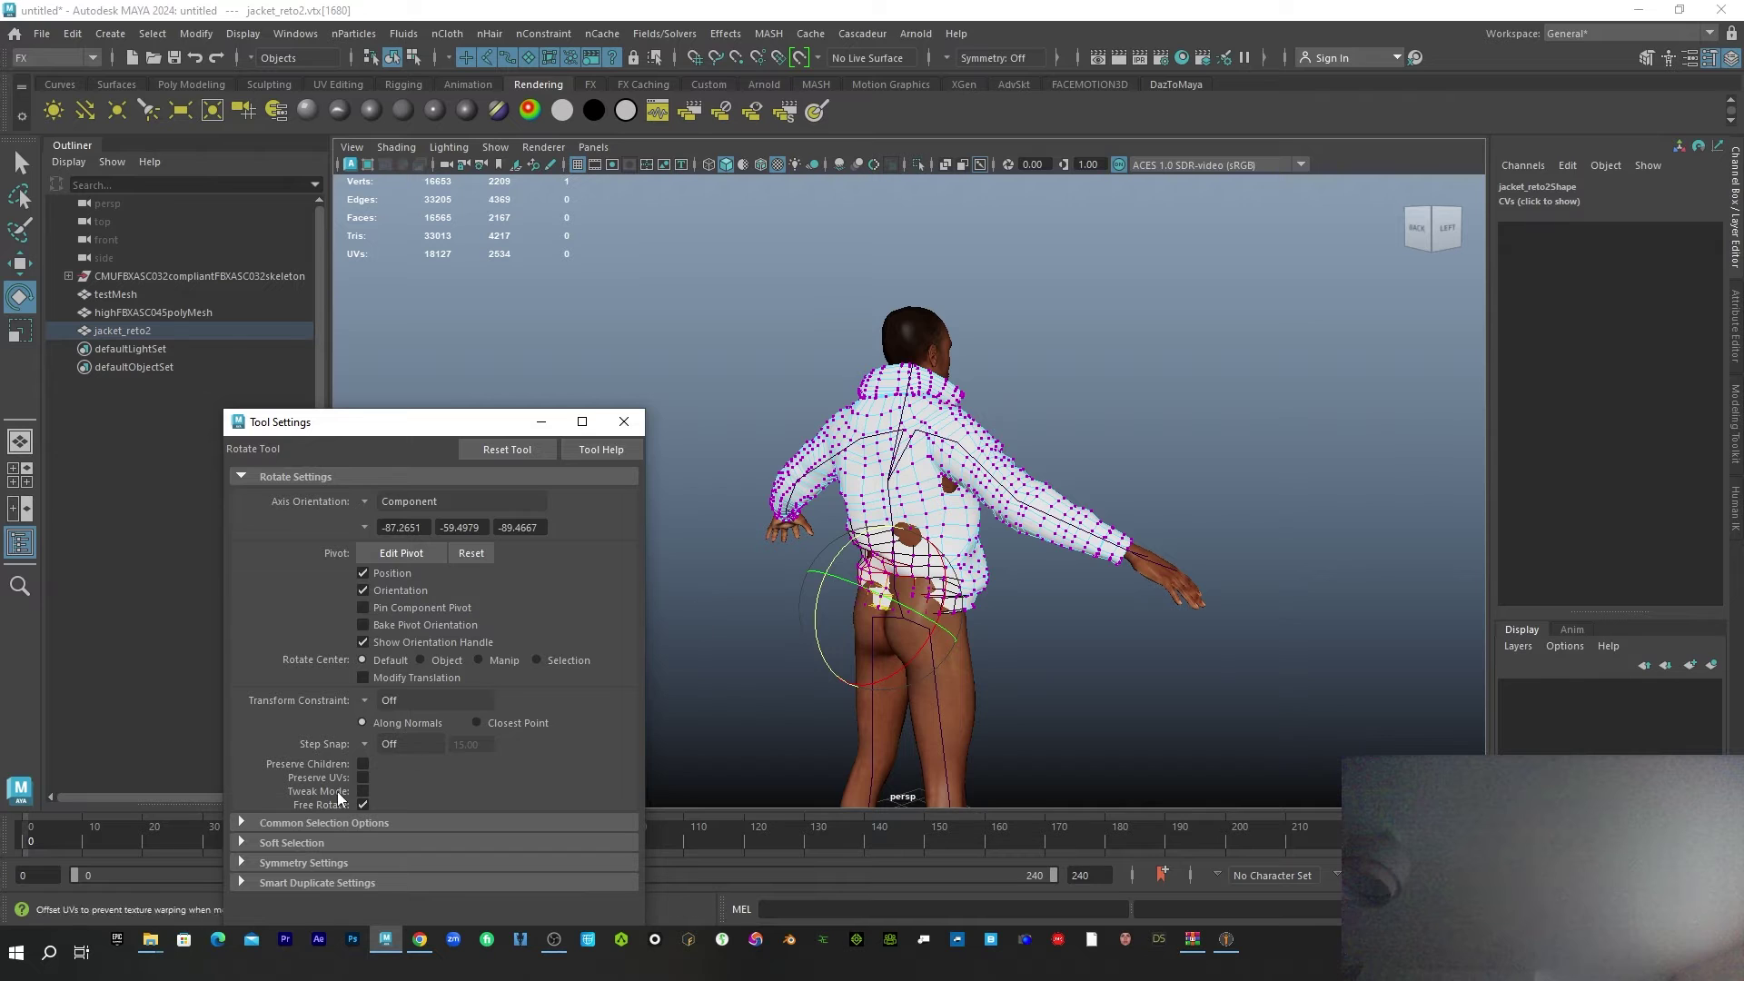
pyautogui.click(621, 421)
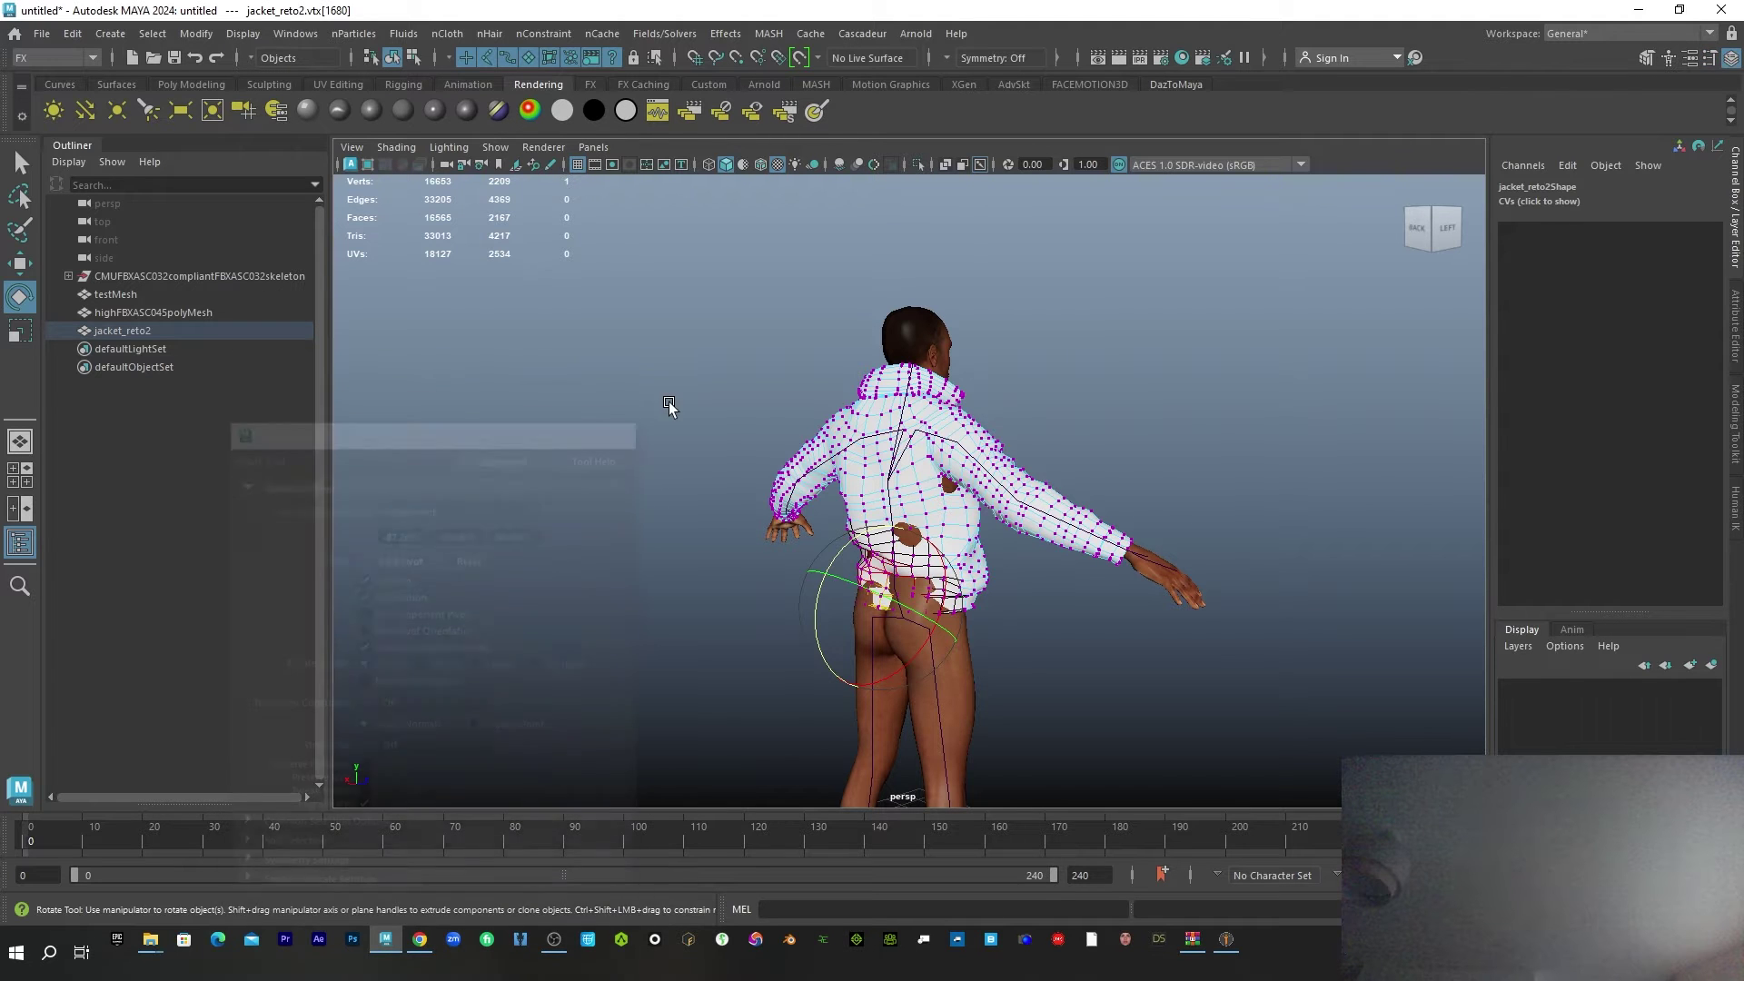
pyautogui.click(1711, 58)
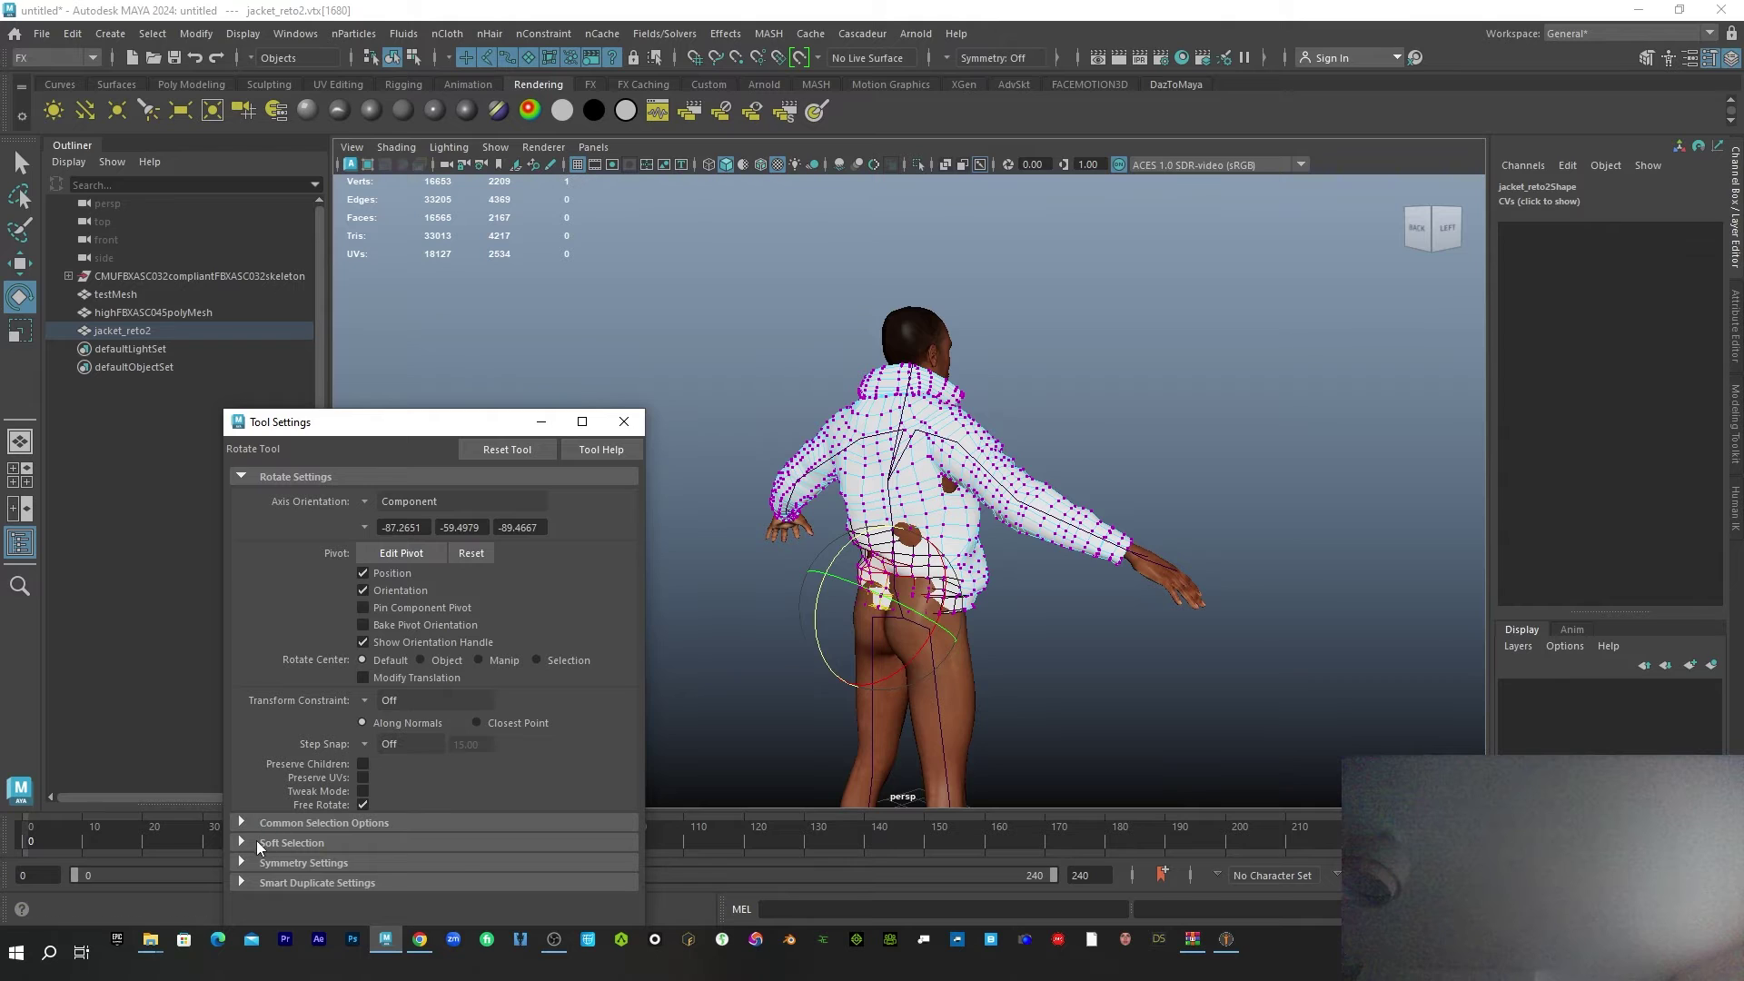
pyautogui.click(258, 841)
pyautogui.moveTo(379, 423); pyautogui.dragTo(408, 281)
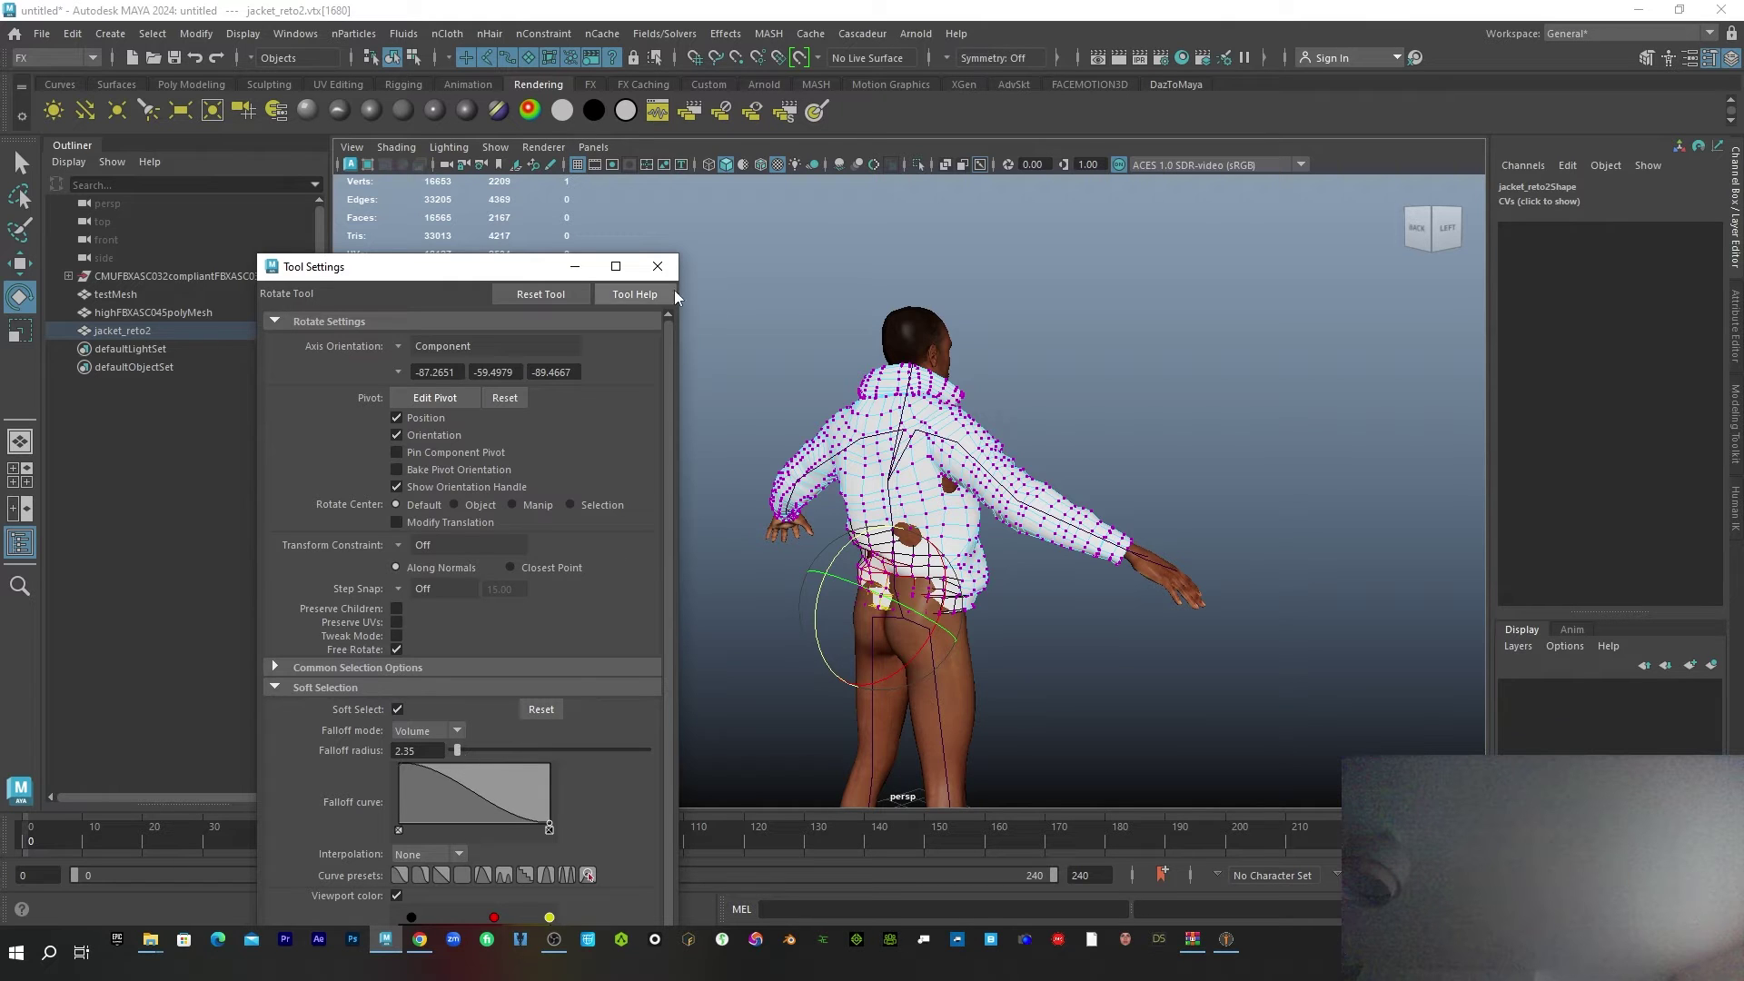
pyautogui.click(657, 266)
# - Move vertices along the jacket's back hem outward with soft selection so the fabric covers the character's lower back and hips
pyautogui.press('w')
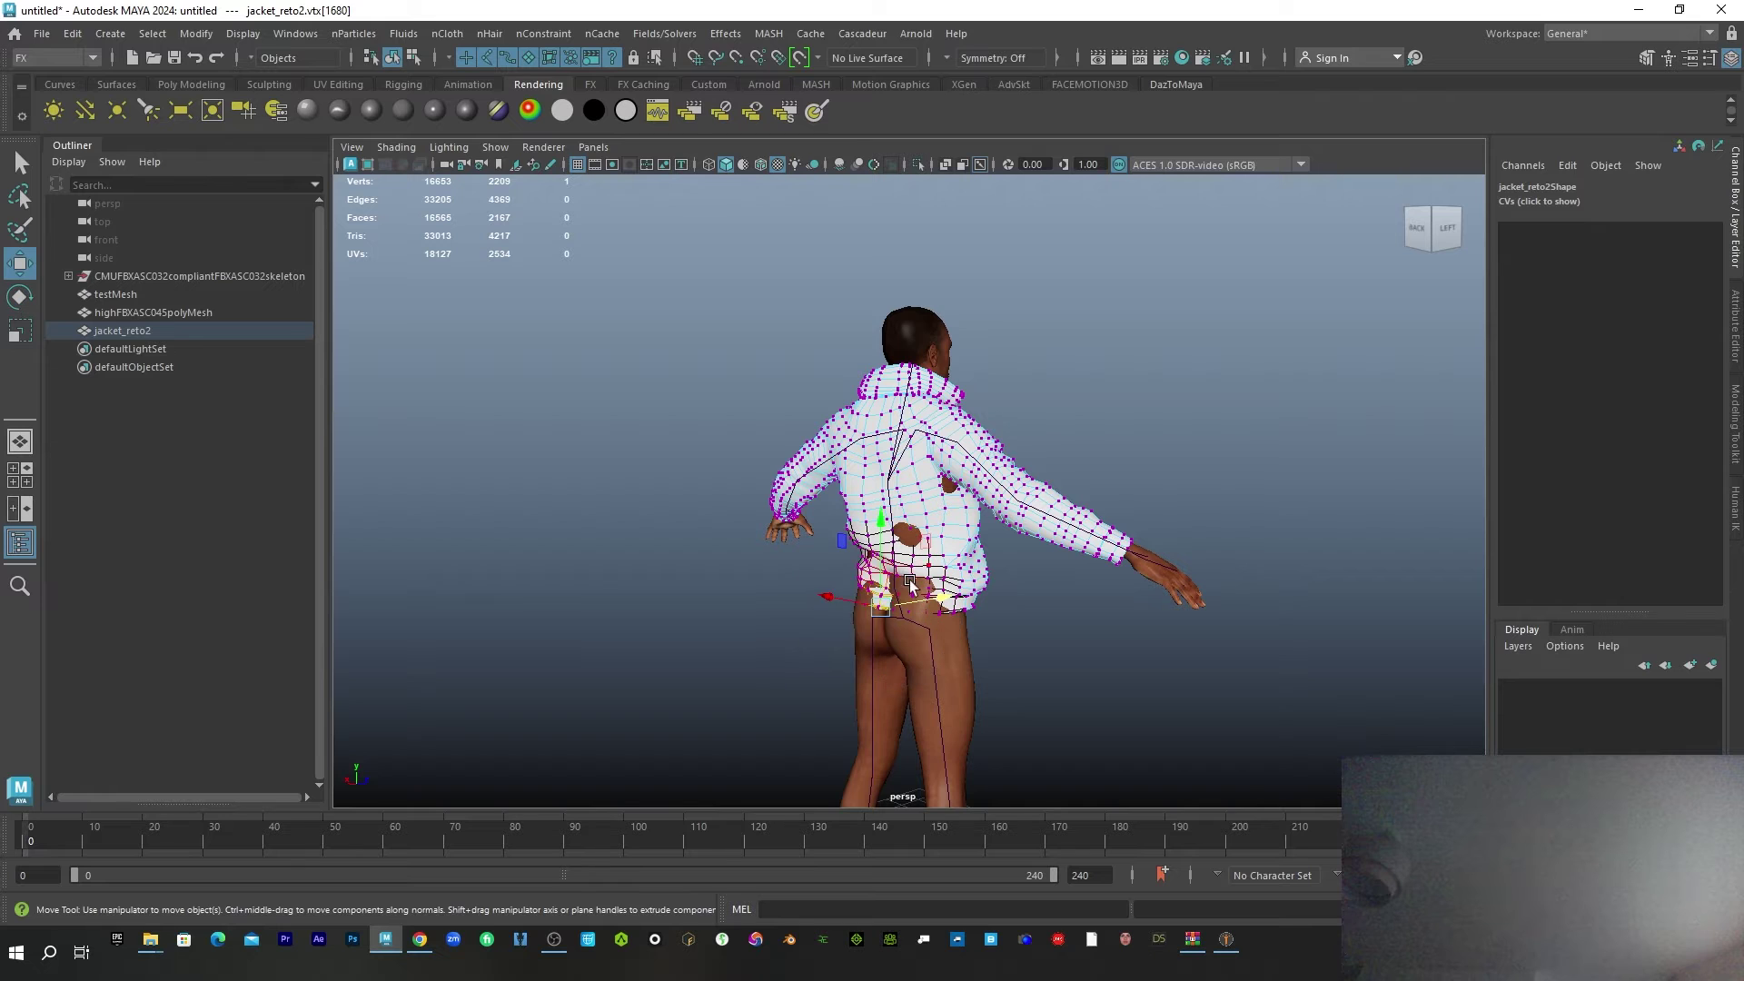
pyautogui.keyDown('alt'); pyautogui.moveTo(945, 618); pyautogui.dragTo(950, 590); pyautogui.keyUp('alt')
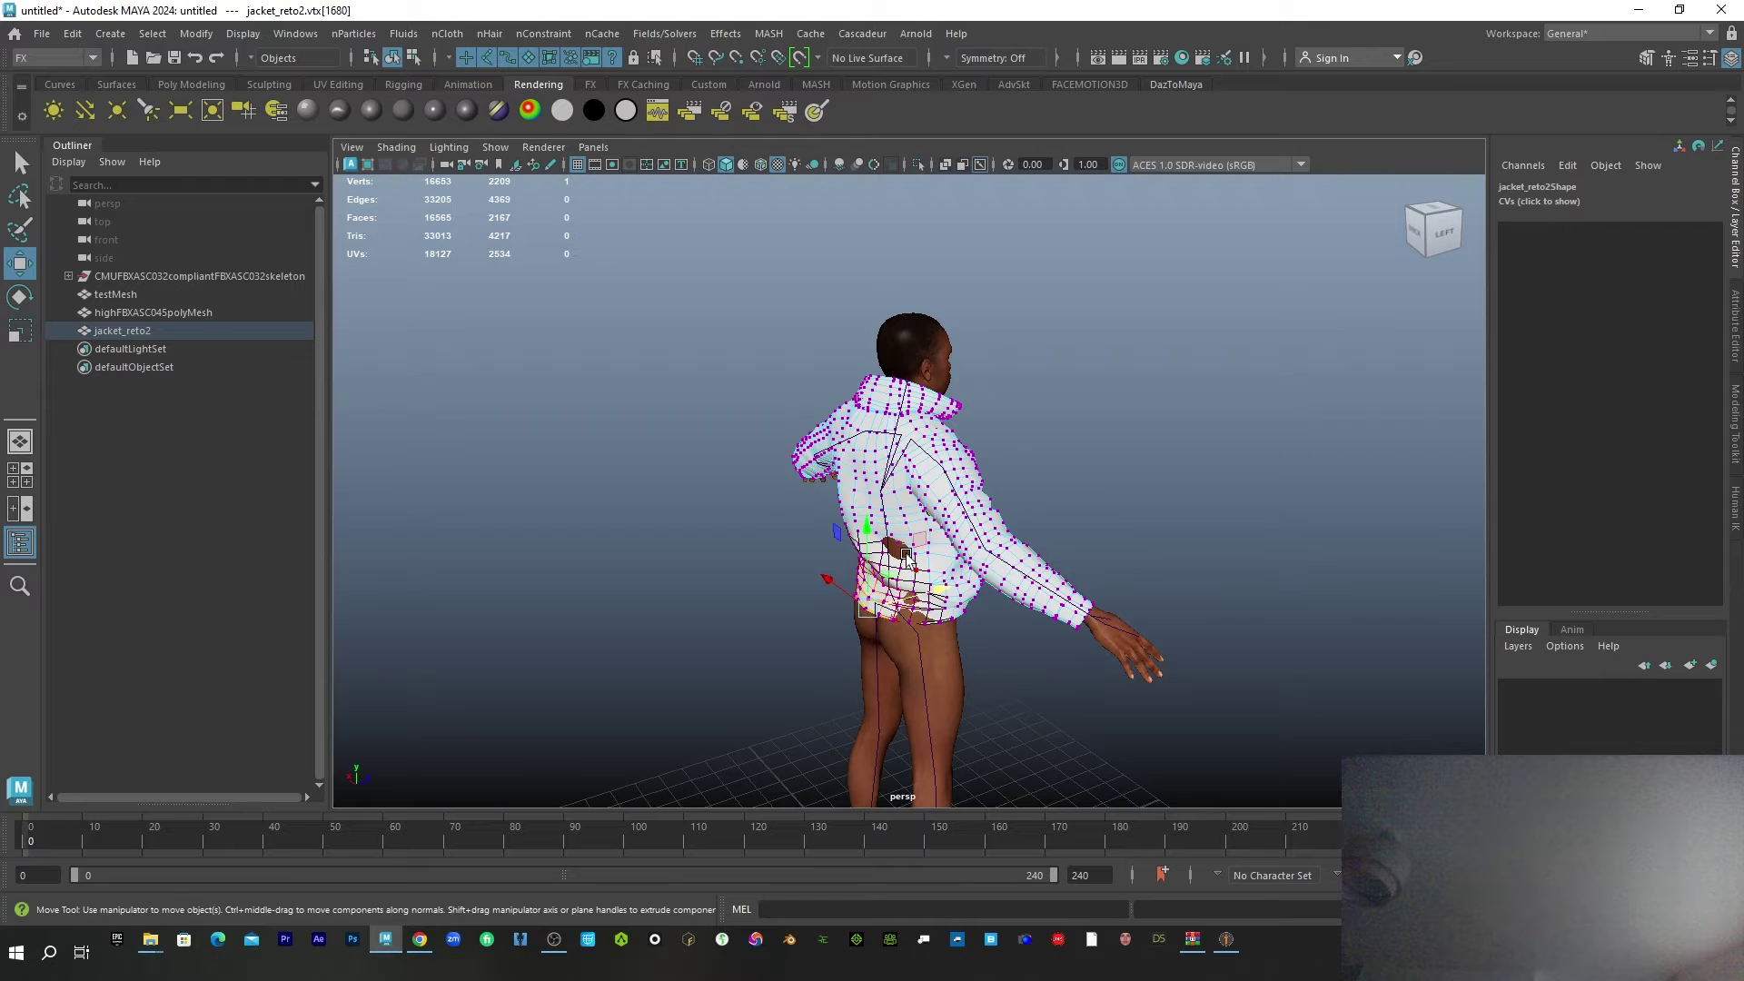
pyautogui.moveTo(868, 530); pyautogui.dragTo(1041, 599)
pyautogui.click(882, 595)
pyautogui.keyDown('alt'); pyautogui.moveTo(868, 619); pyautogui.dragTo(972, 640); pyautogui.keyUp('alt')
pyautogui.click(952, 603)
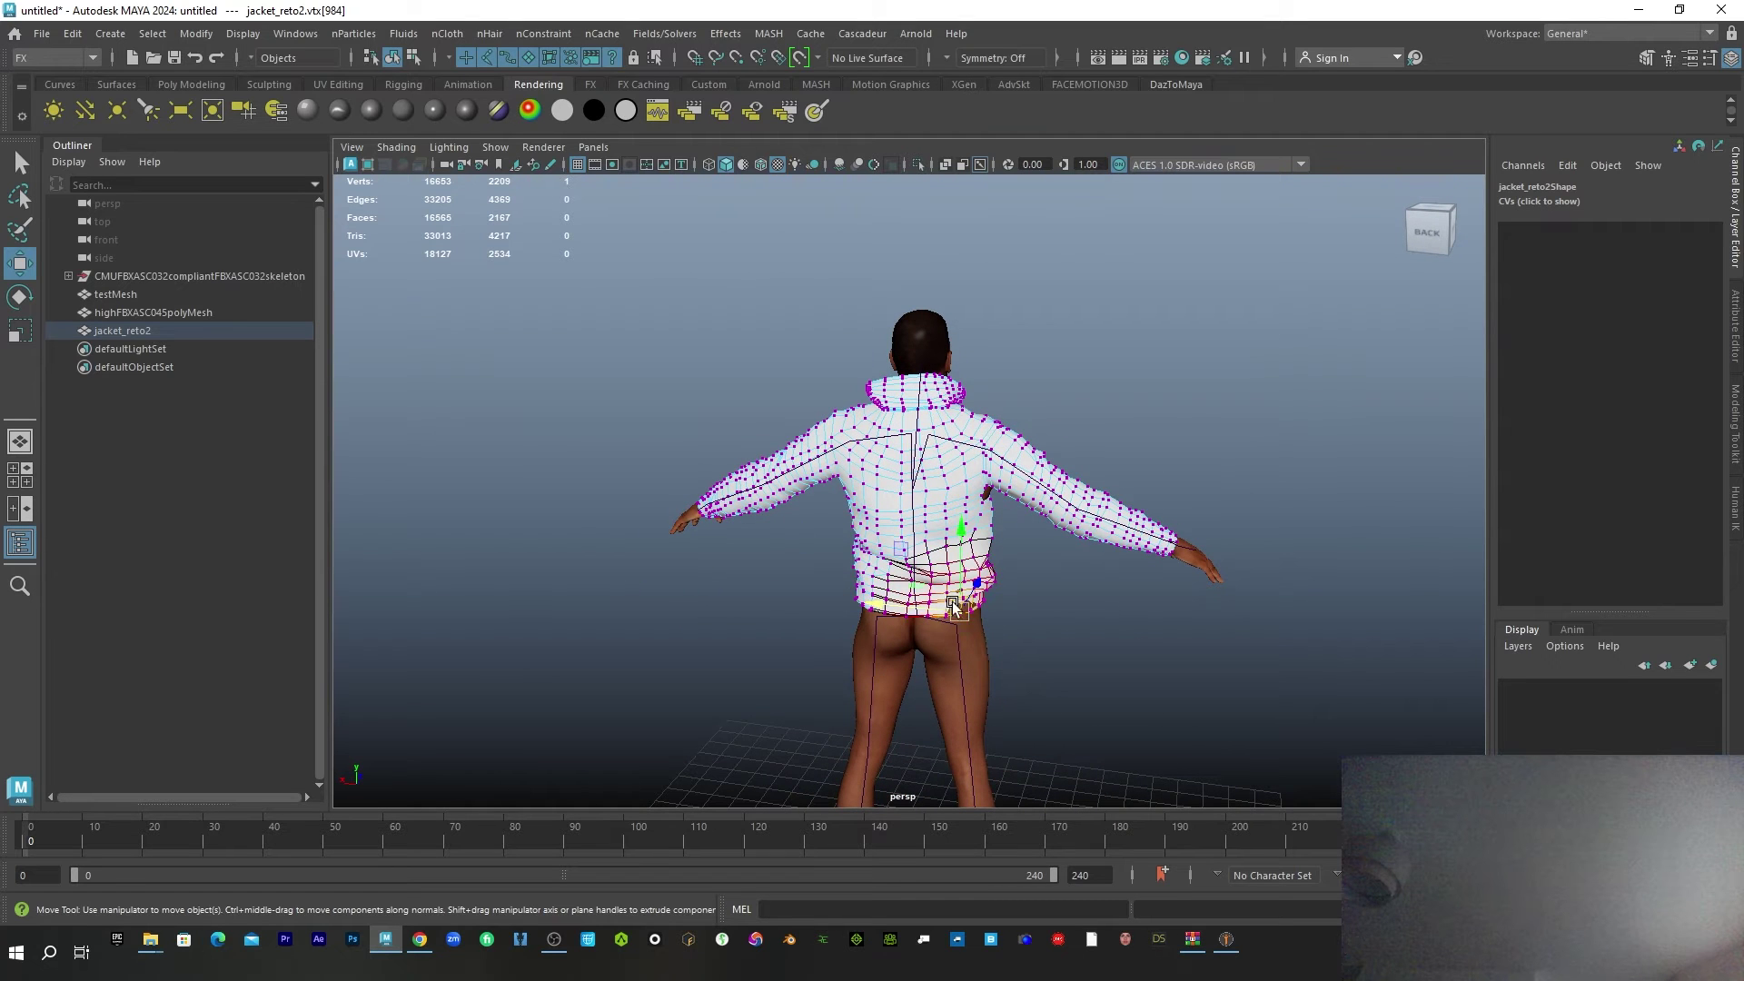
pyautogui.keyDown('alt'); pyautogui.moveTo(885, 607); pyautogui.dragTo(910, 468); pyautogui.keyUp('alt')
# - Move vertices around the jacket's underarms outward with soft selection so the fabric covers the skin poking through
pyautogui.click(961, 473)
pyautogui.moveTo(909, 468); pyautogui.dragTo(907, 470, button='middle')
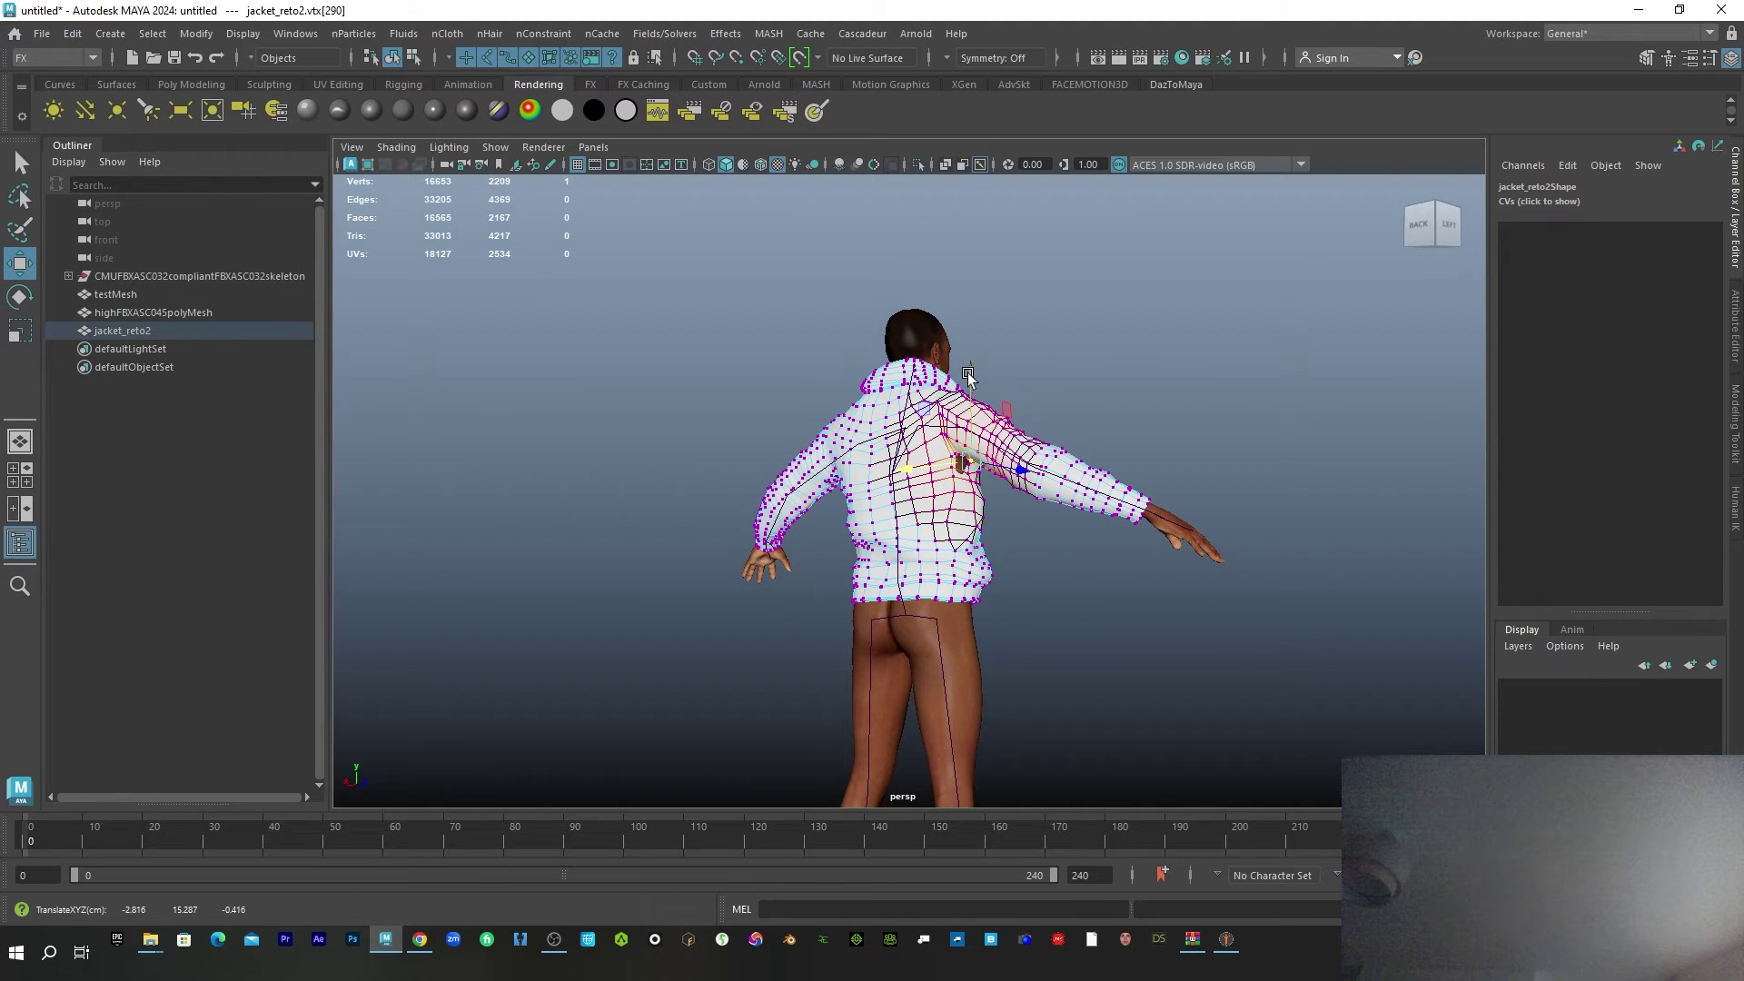
pyautogui.moveTo(890, 471); pyautogui.dragTo(904, 488, button='middle')
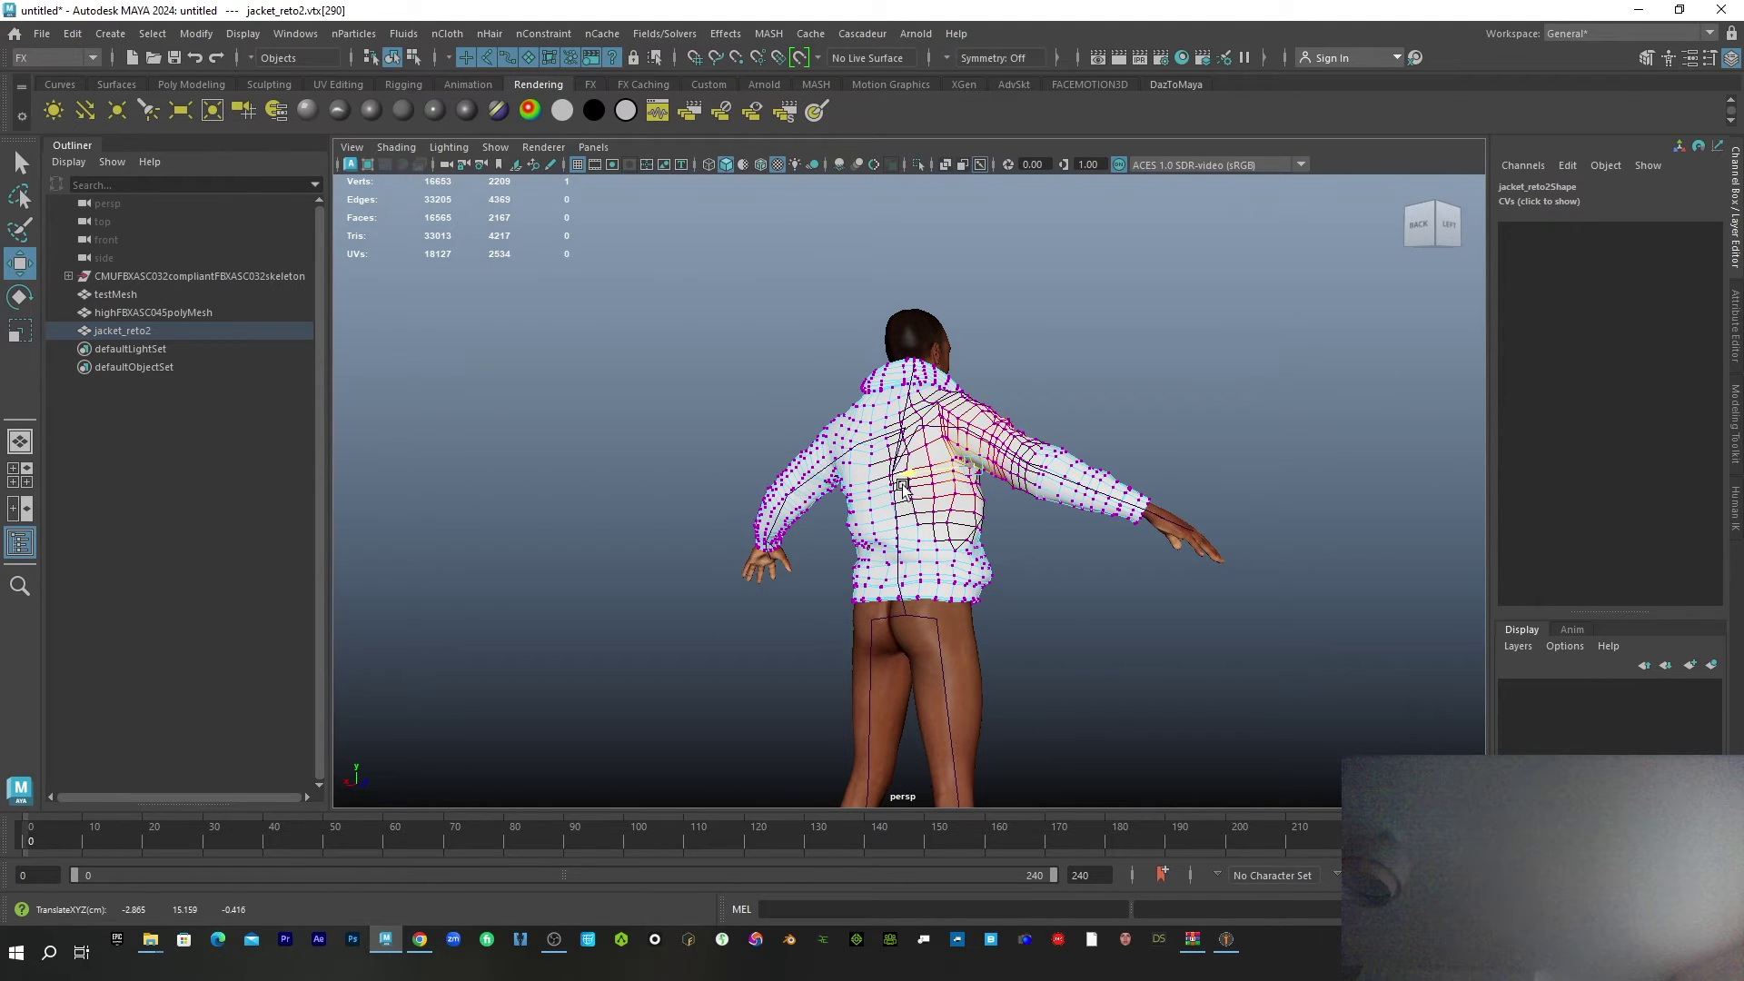
pyautogui.keyDown('alt'); pyautogui.moveTo(902, 489); pyautogui.dragTo(968, 495); pyautogui.keyUp('alt')
pyautogui.click(955, 439)
pyautogui.moveTo(967, 386); pyautogui.dragTo(1037, 438)
pyautogui.keyDown('alt'); pyautogui.moveTo(999, 510); pyautogui.dragTo(1079, 510); pyautogui.keyUp('alt')
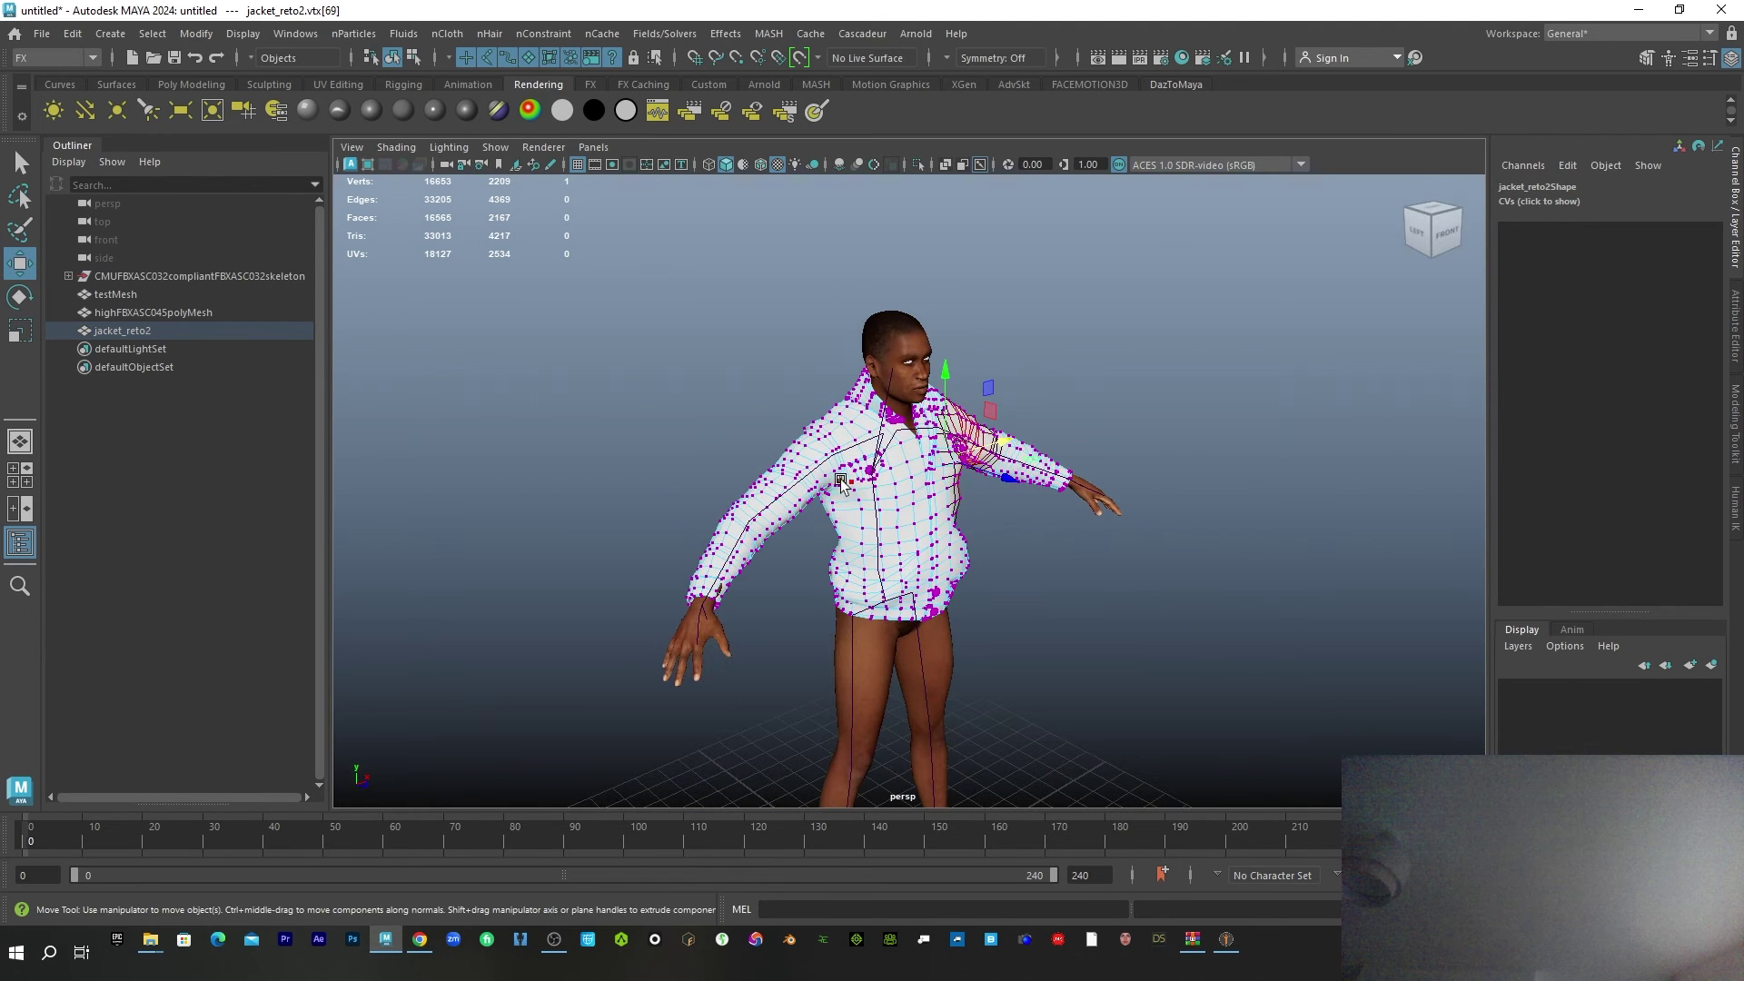
# - Select a vertex on the jacket's front hem and widen the Move tool's soft selection falloff radius to 5.63
pyautogui.click(837, 476)
pyautogui.keyDown('alt'); pyautogui.moveTo(836, 476); pyautogui.dragTo(942, 573); pyautogui.keyUp('alt')
pyautogui.click(961, 590)
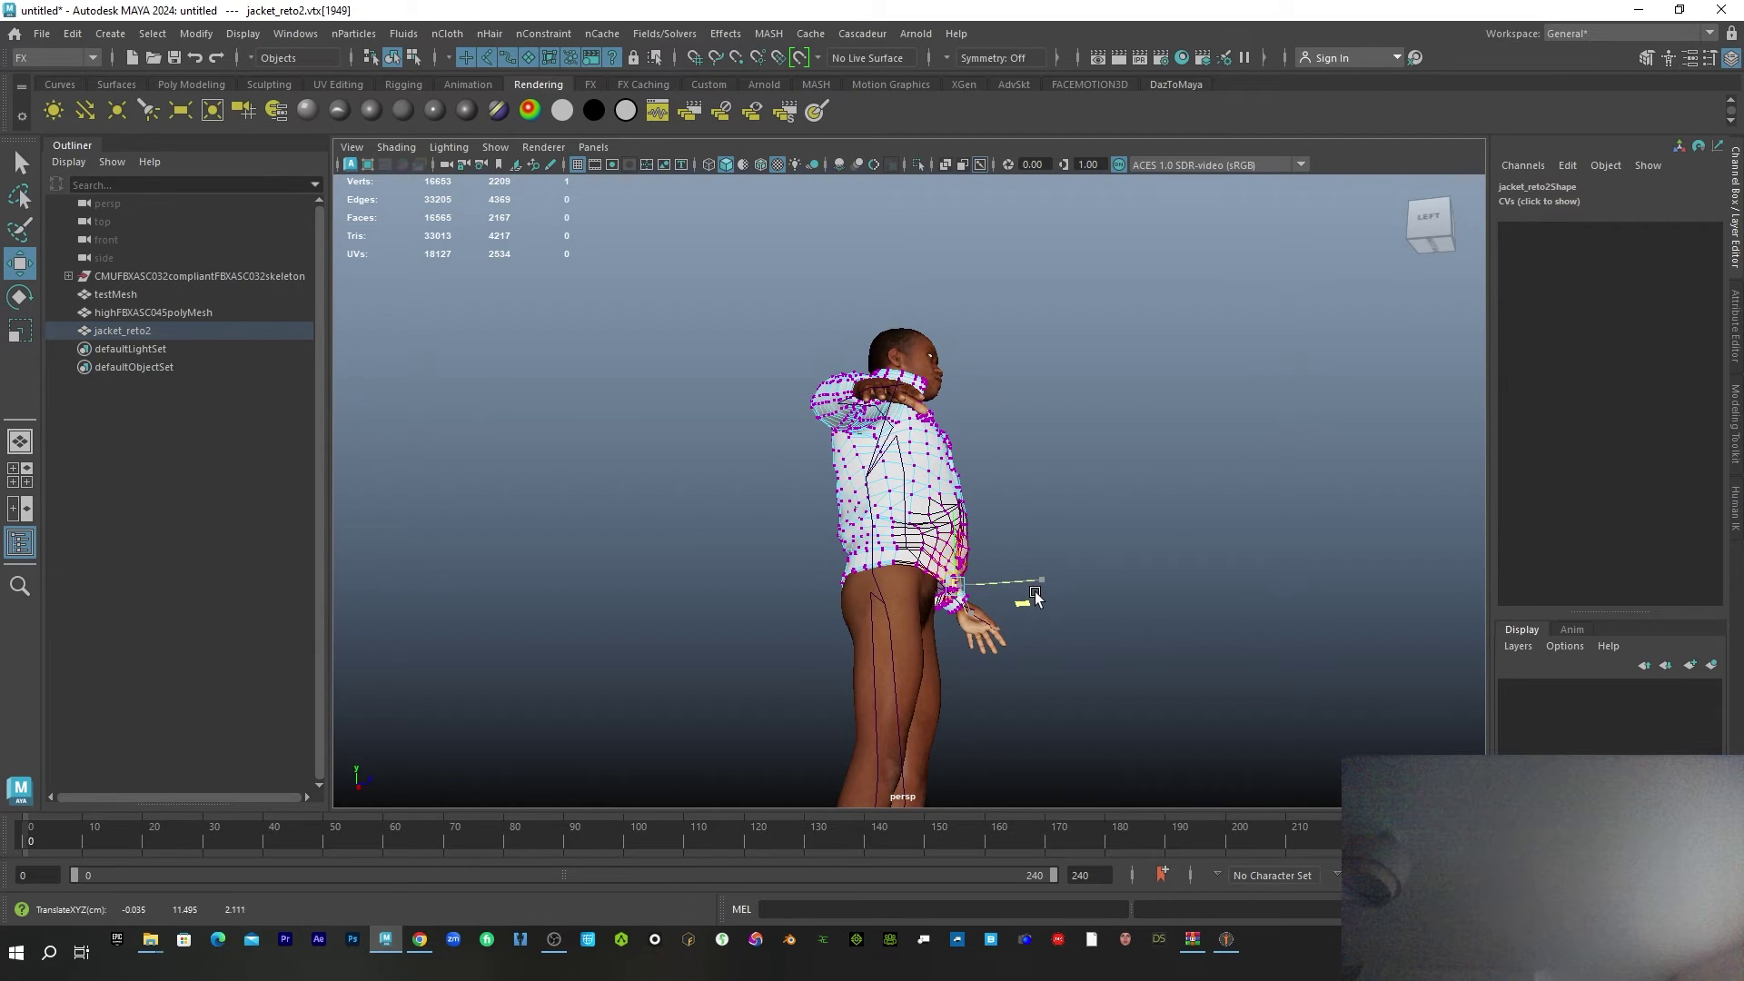
pyautogui.keyDown('alt'); pyautogui.moveTo(905, 618); pyautogui.dragTo(822, 614); pyautogui.keyUp('alt')
pyautogui.hotkey('ctrl', 'z')
pyautogui.click(1709, 57)
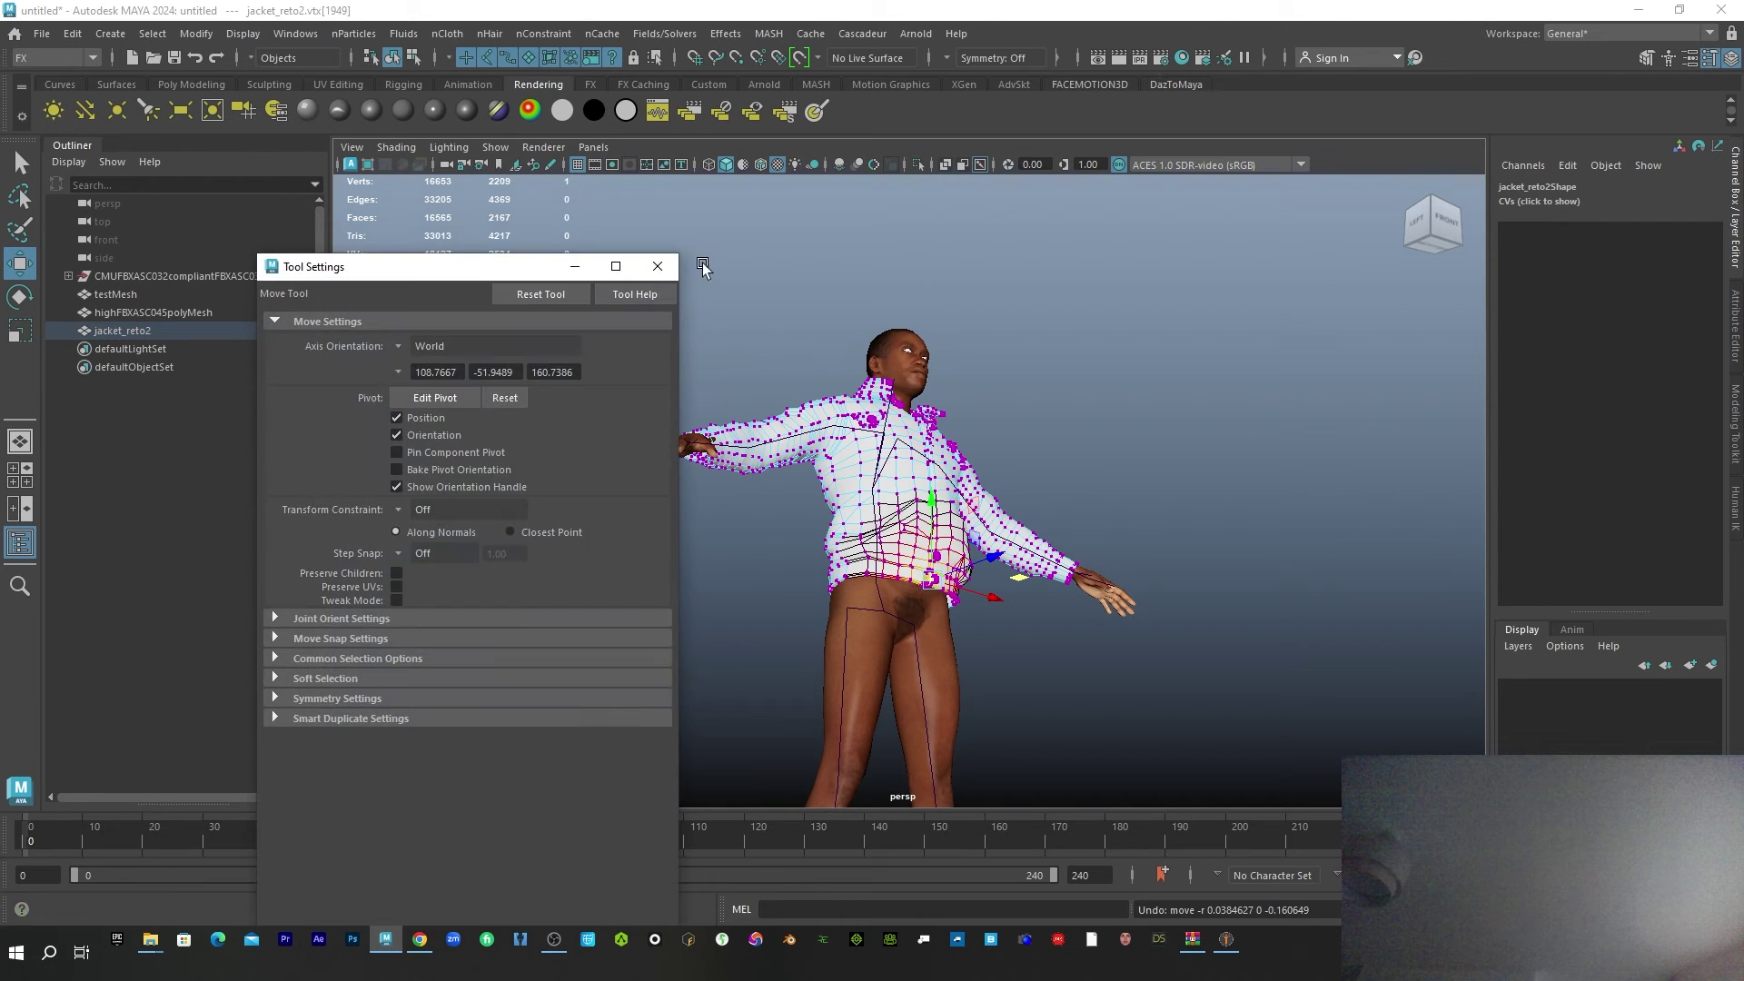
pyautogui.click(281, 681)
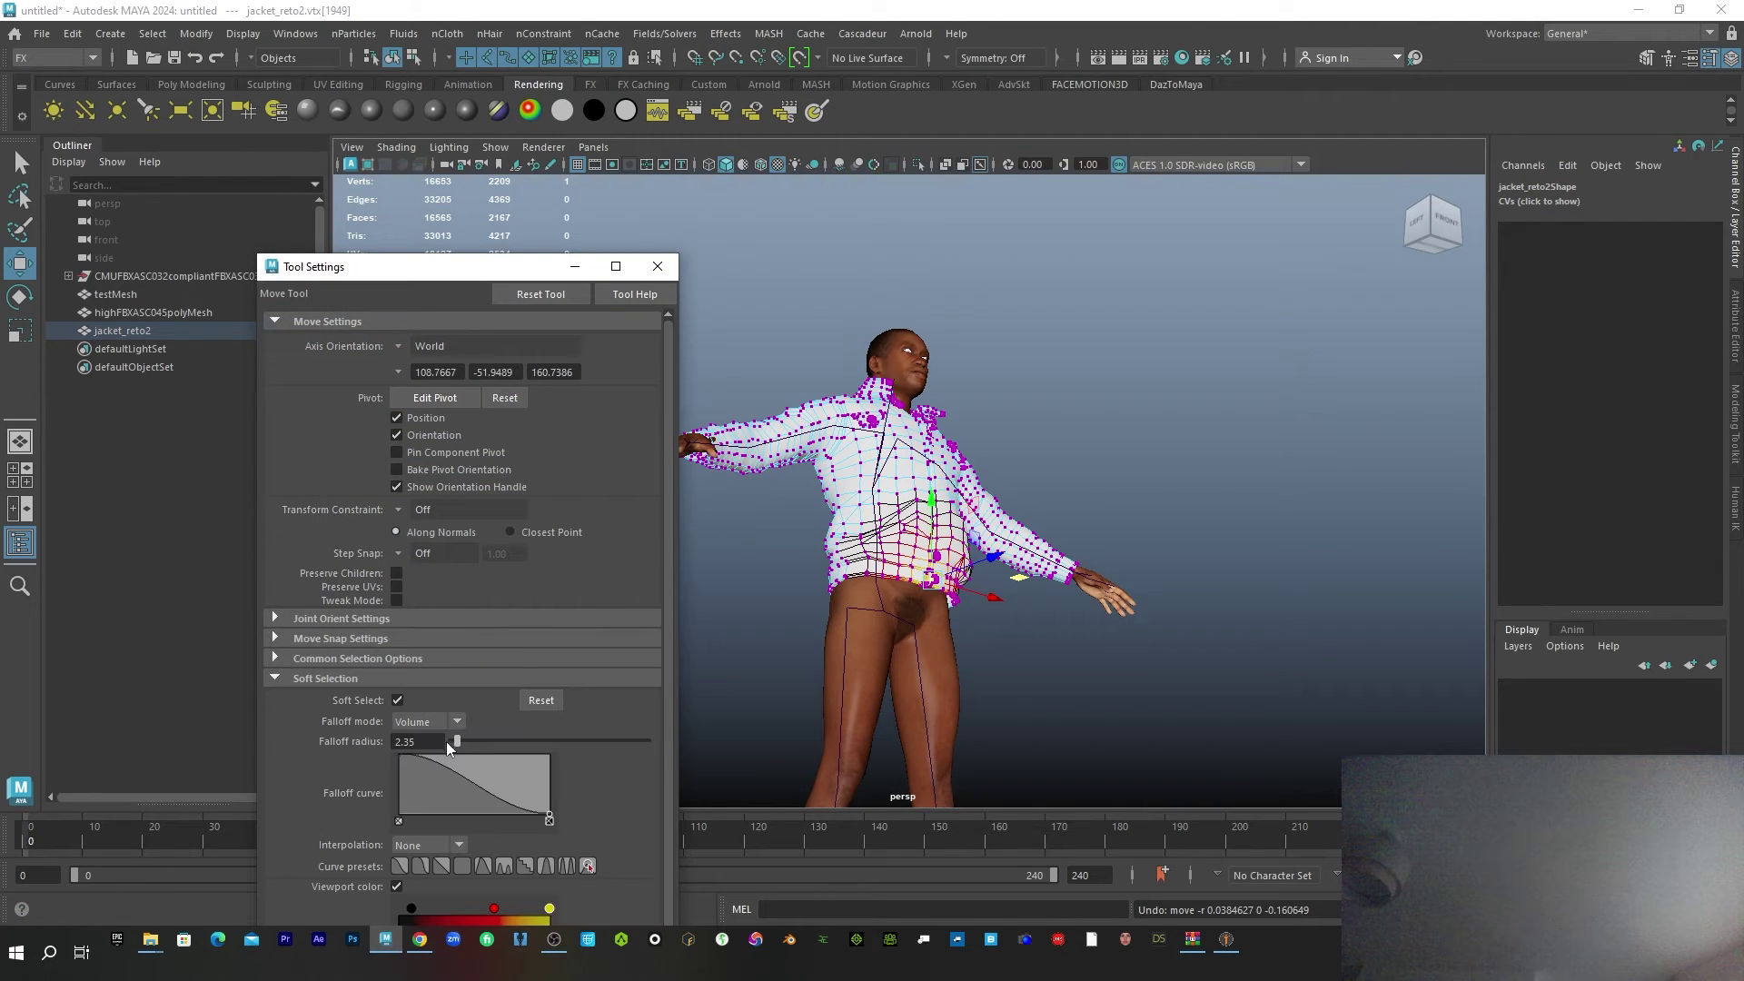
pyautogui.moveTo(458, 739); pyautogui.dragTo(463, 741)
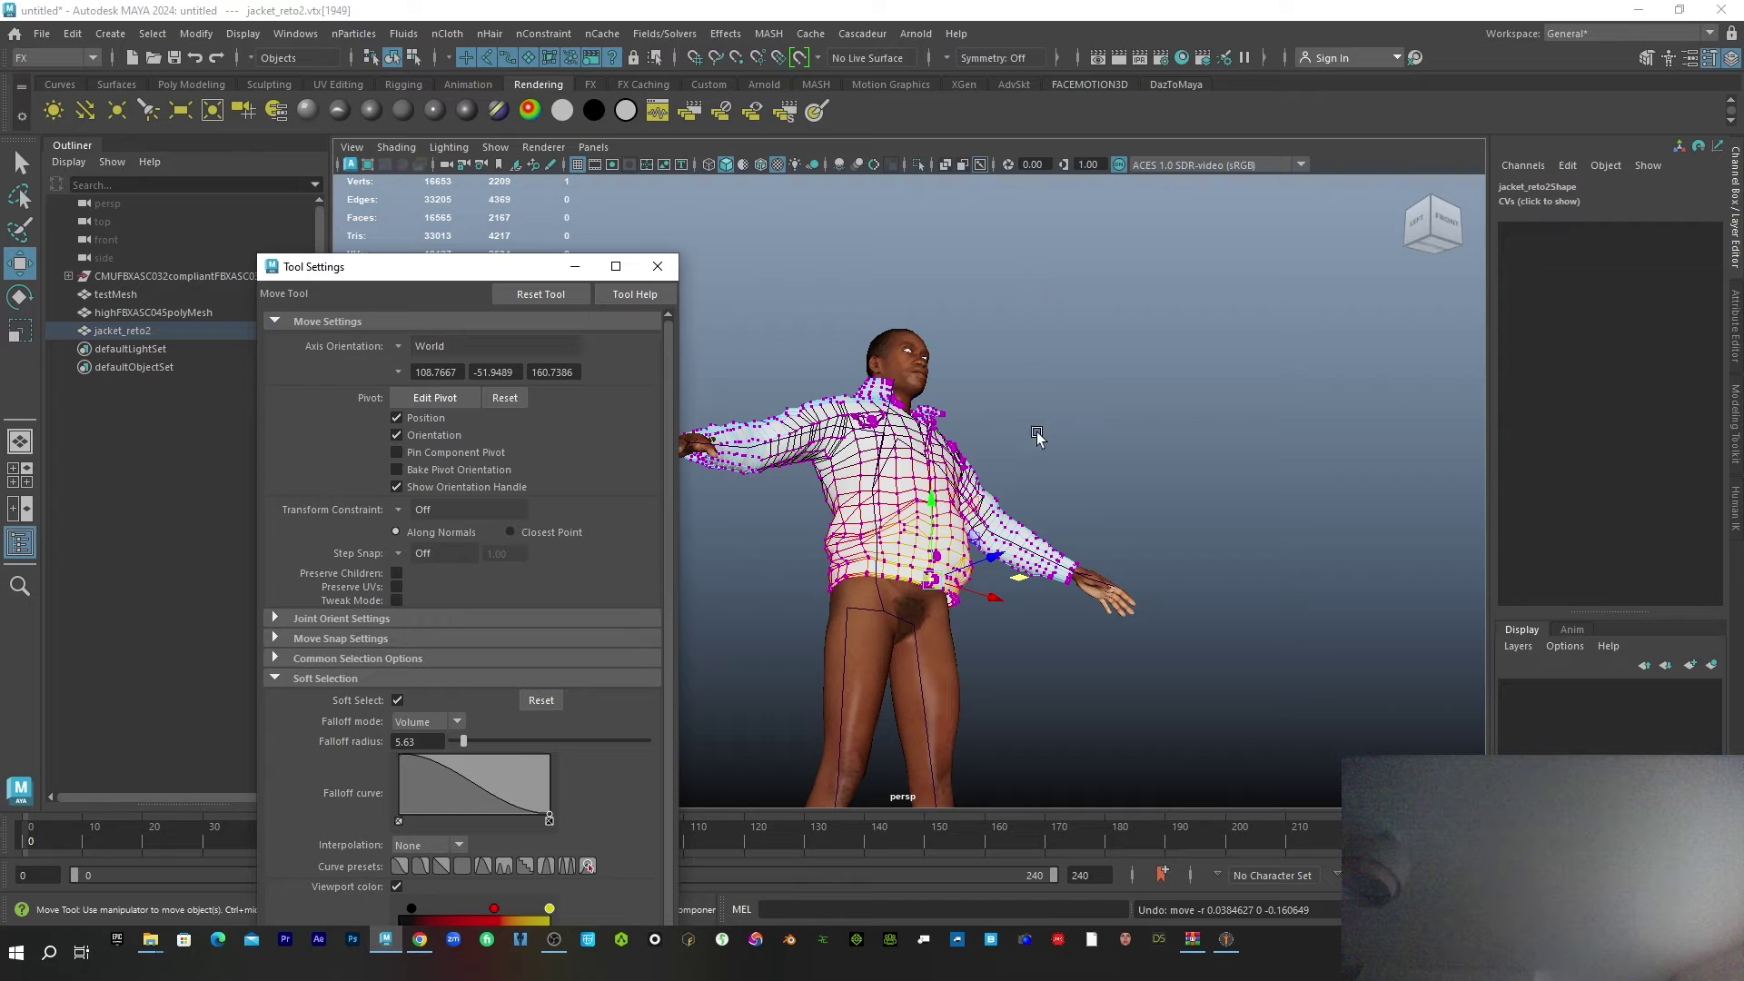
# - Move the jacket's front hem forward so it clears the character's lower belly, and close the tool settings
pyautogui.keyDown('alt'); pyautogui.moveTo(999, 552); pyautogui.dragTo(847, 565); pyautogui.keyUp('alt')
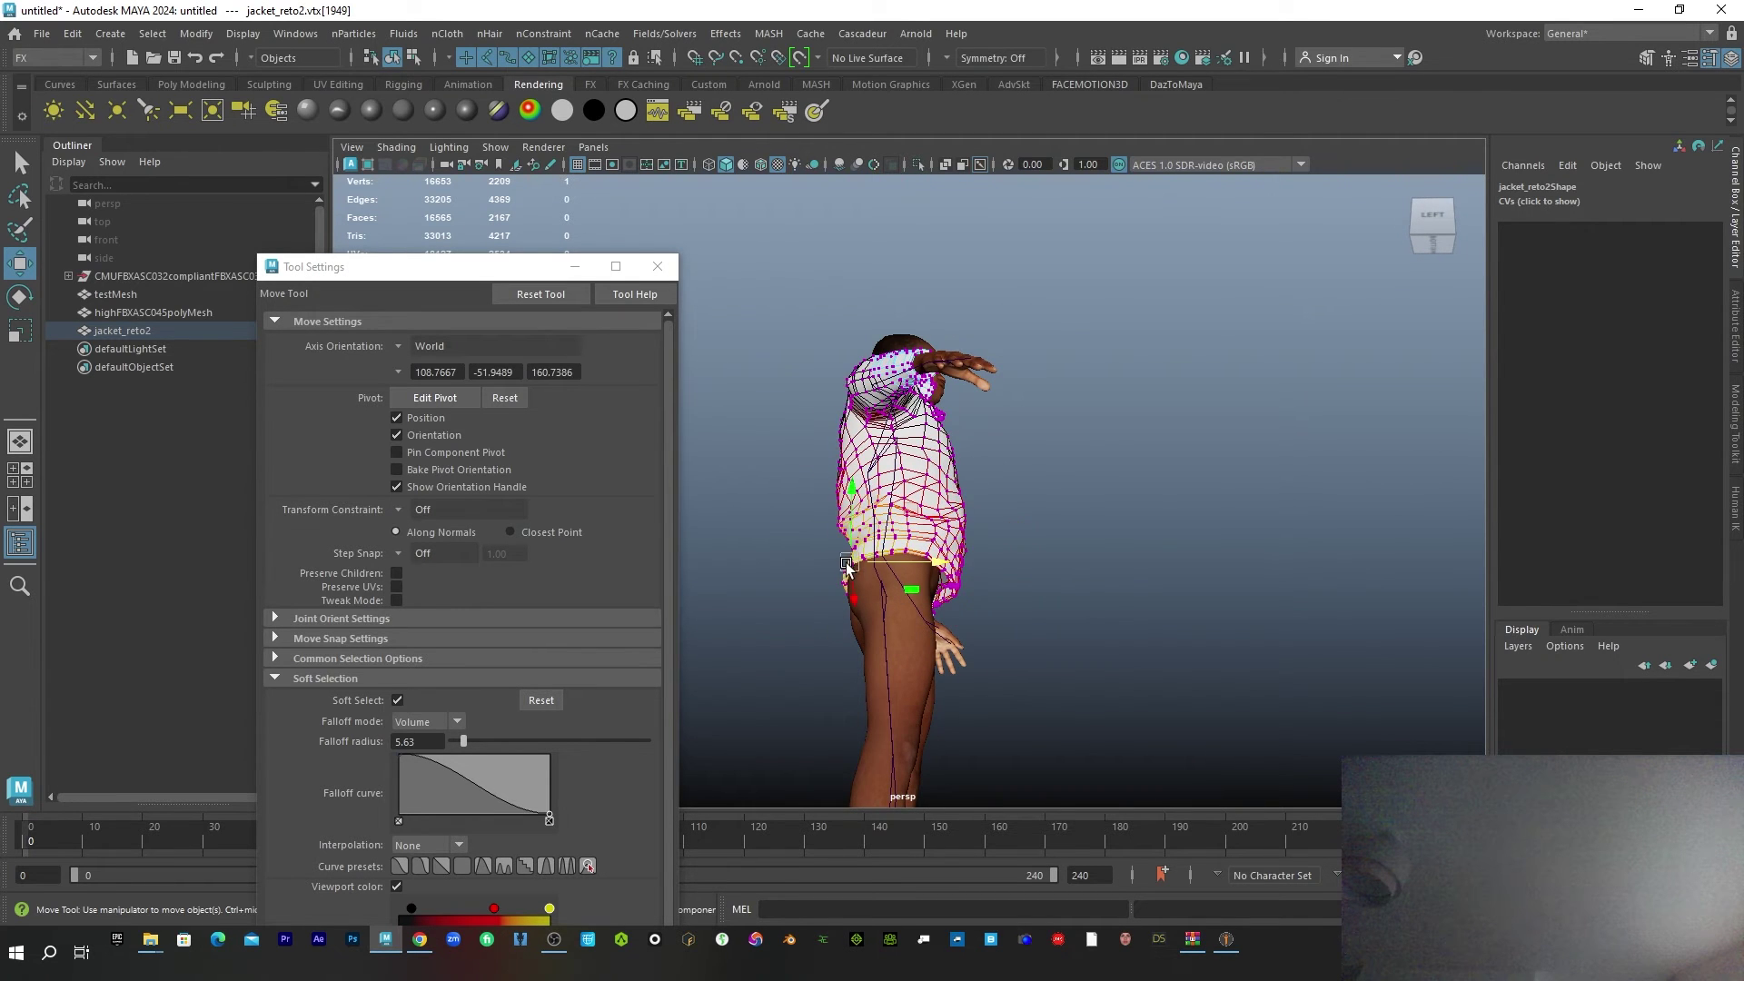
pyautogui.keyDown('alt'); pyautogui.moveTo(962, 563); pyautogui.dragTo(1072, 581); pyautogui.keyUp('alt')
pyautogui.moveTo(937, 347); pyautogui.dragTo(1026, 322, button='right')
pyautogui.keyDown('alt'); pyautogui.moveTo(1245, 373); pyautogui.dragTo(657, 269); pyautogui.keyUp('alt')
pyautogui.click(657, 268)
# - Select the skeleton's entire joint hierarchy from the Hips joint down and add jacket_reto2 to the selection
pyautogui.click(920, 597)
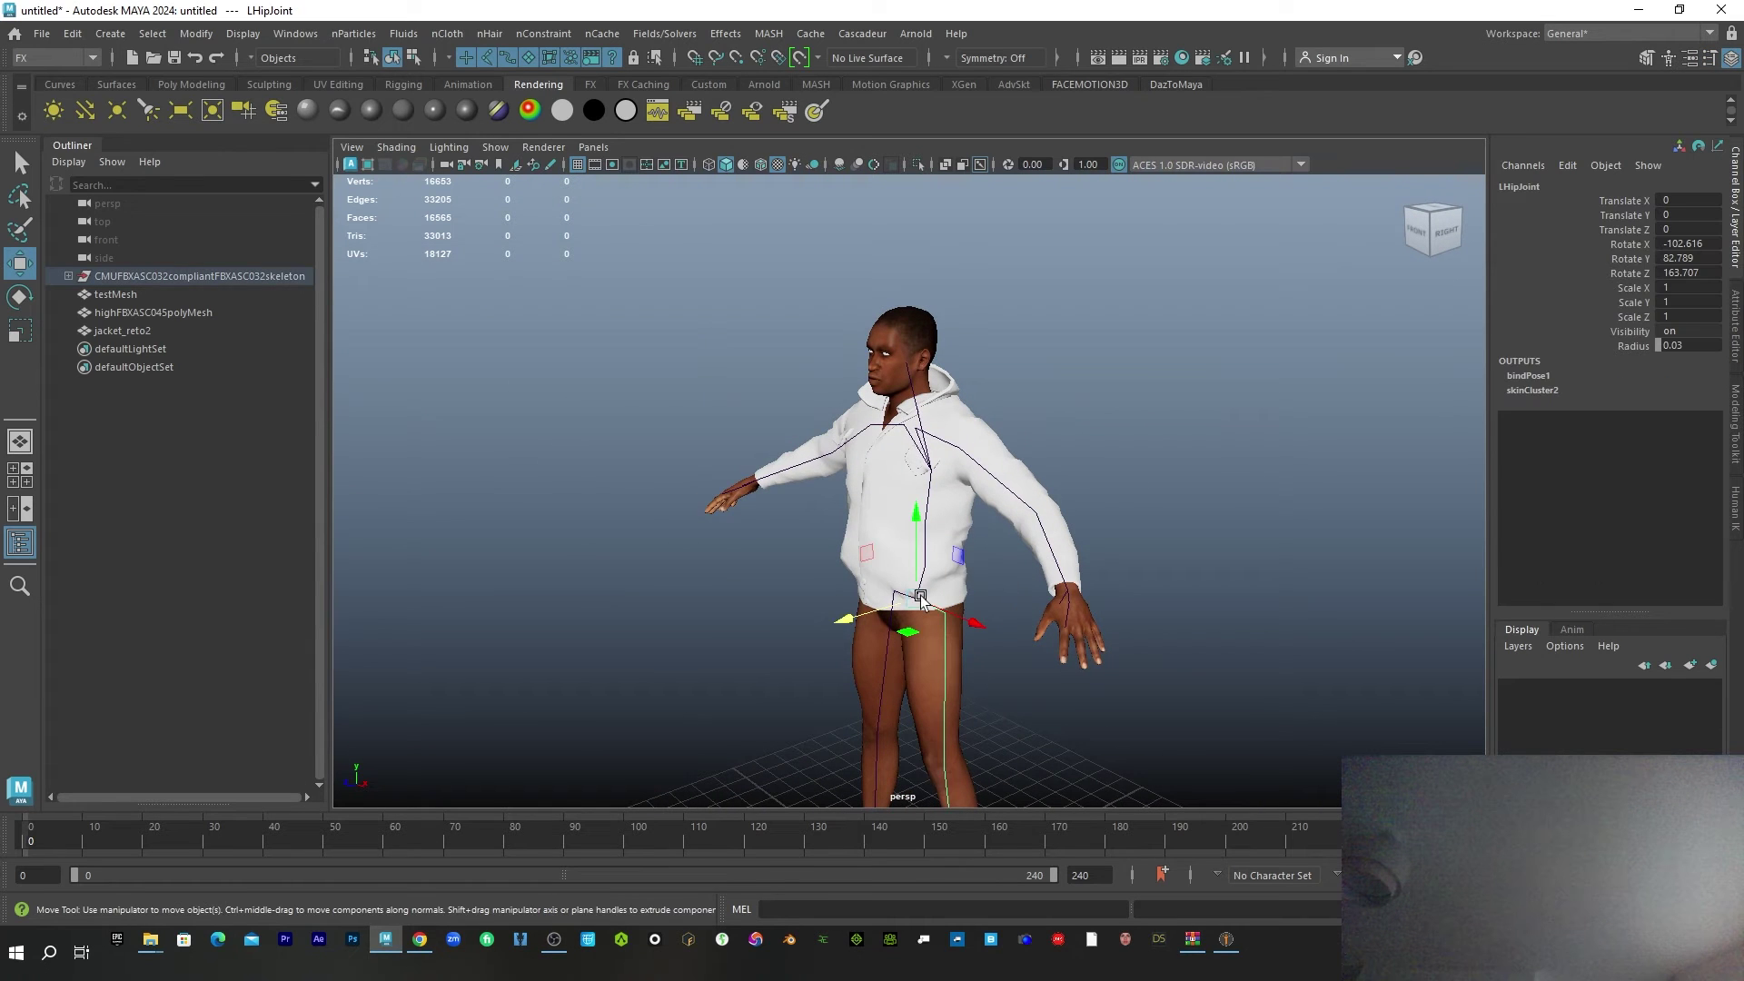
pyautogui.click(924, 581)
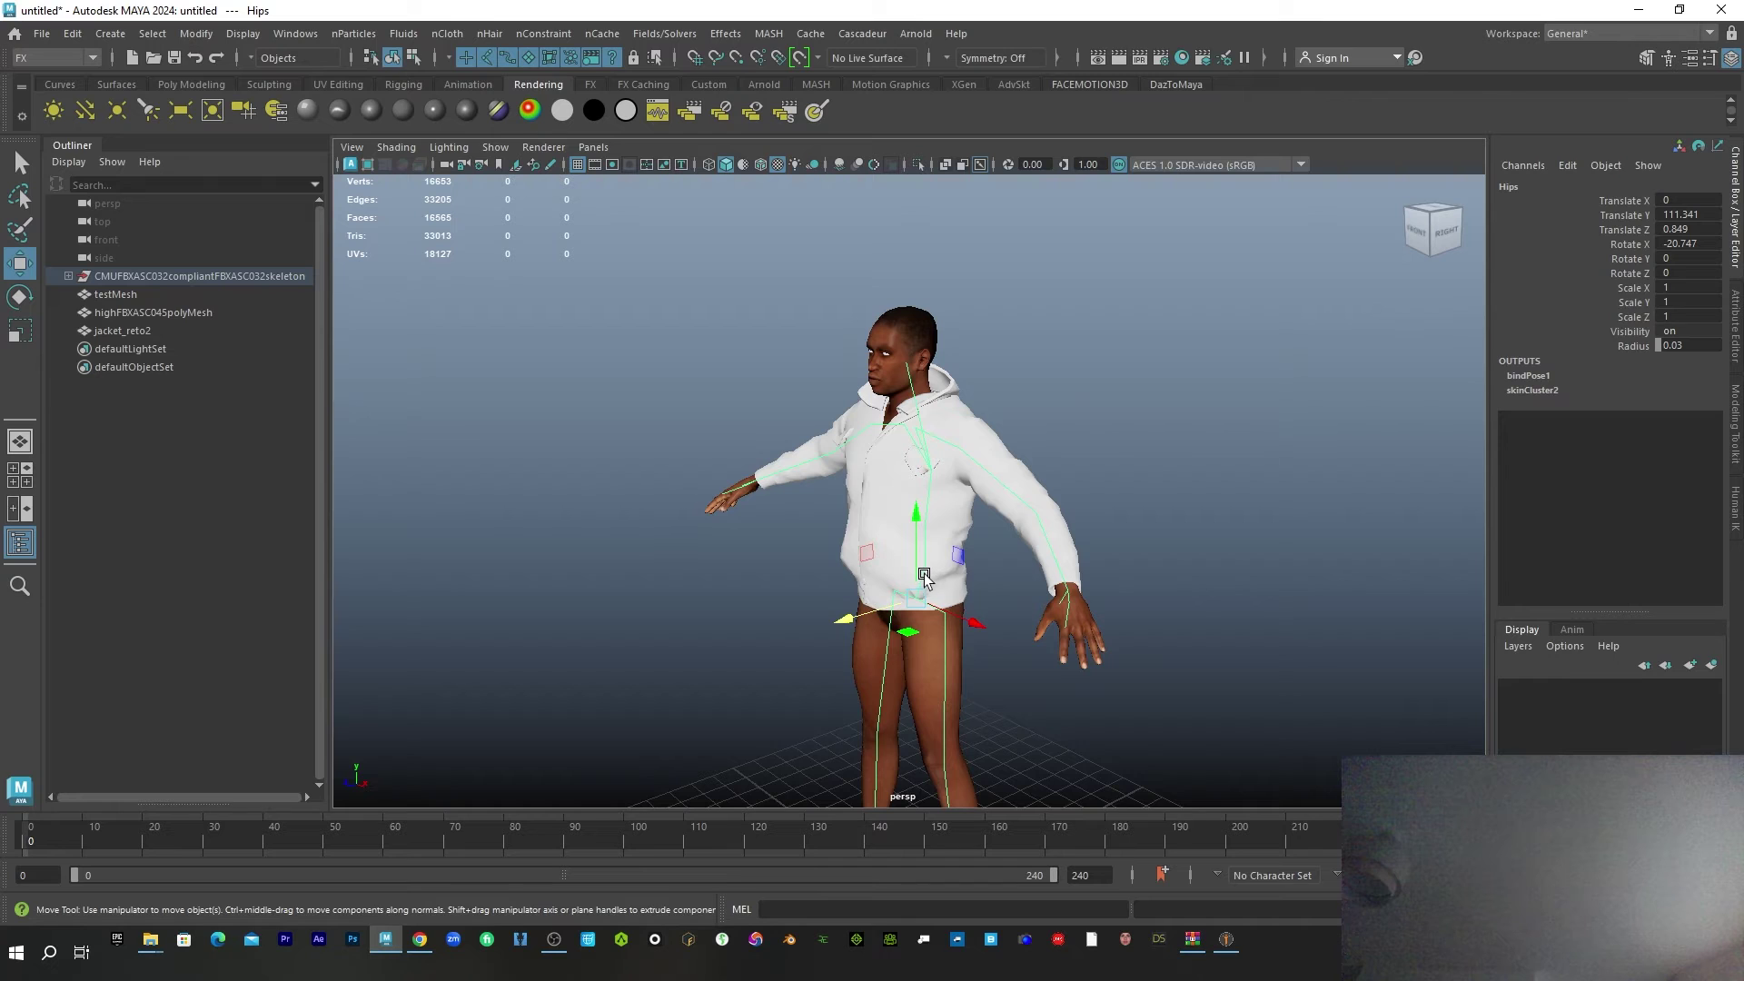
pyautogui.rightClick(924, 577)
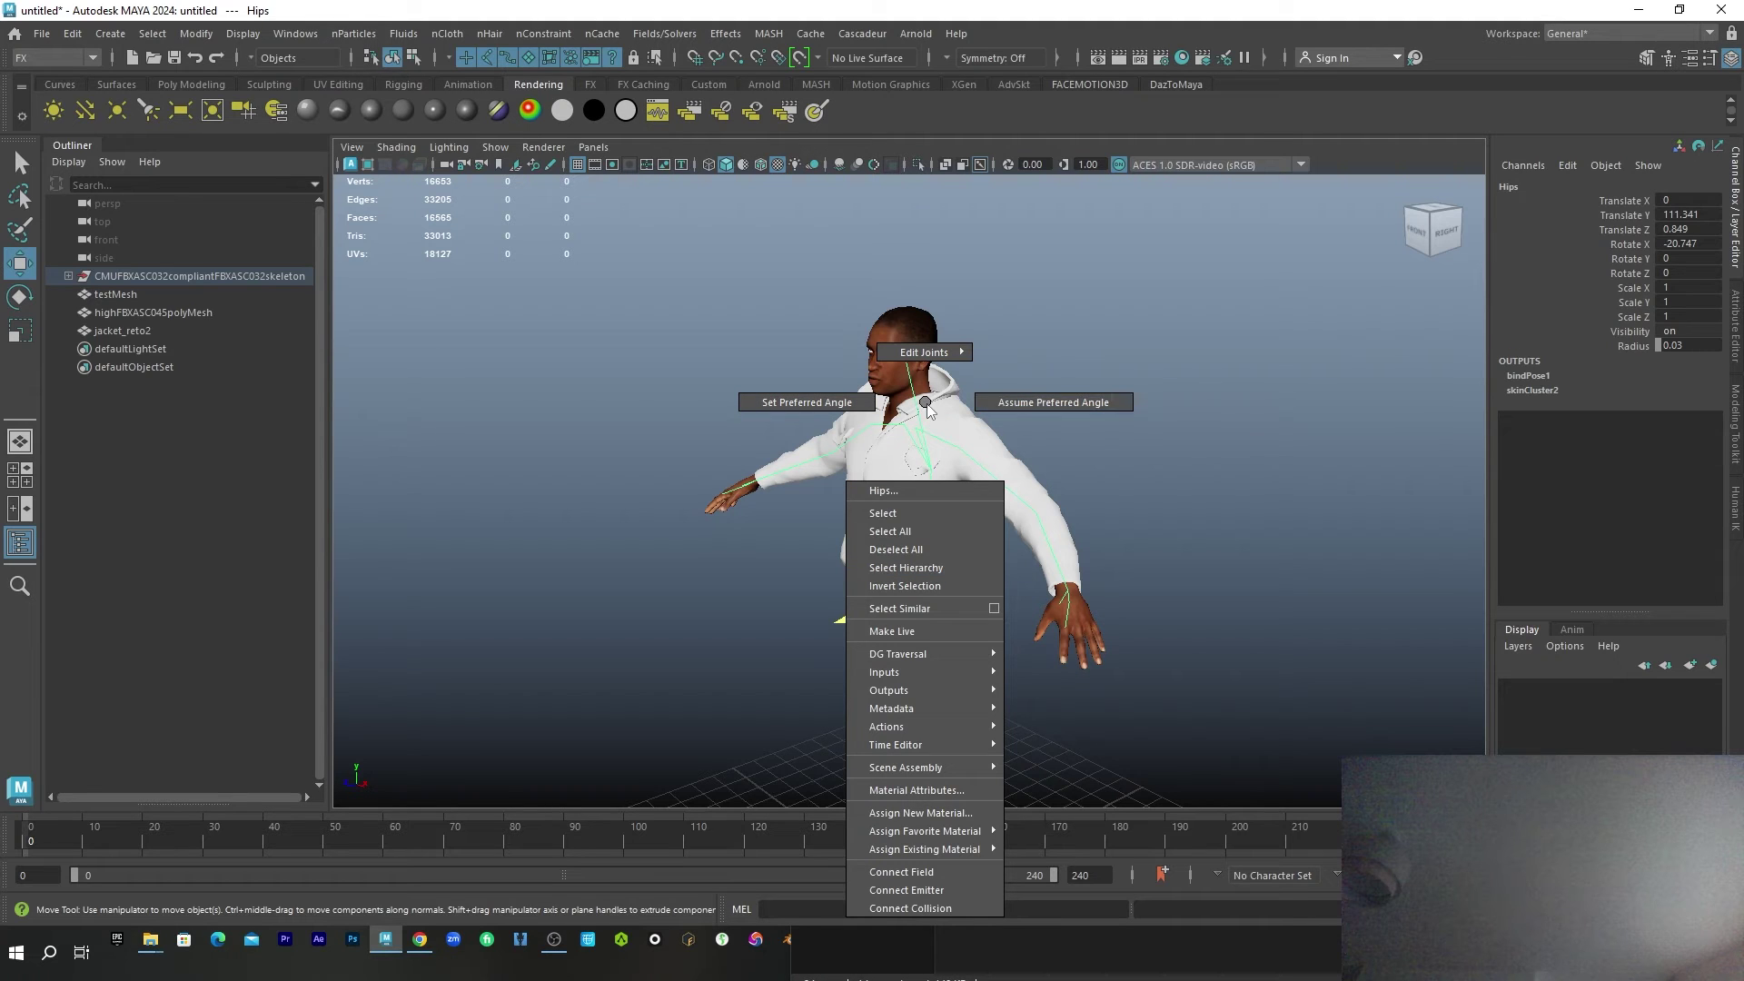
pyautogui.moveTo(925, 403); pyautogui.dragTo(923, 431, button='right')
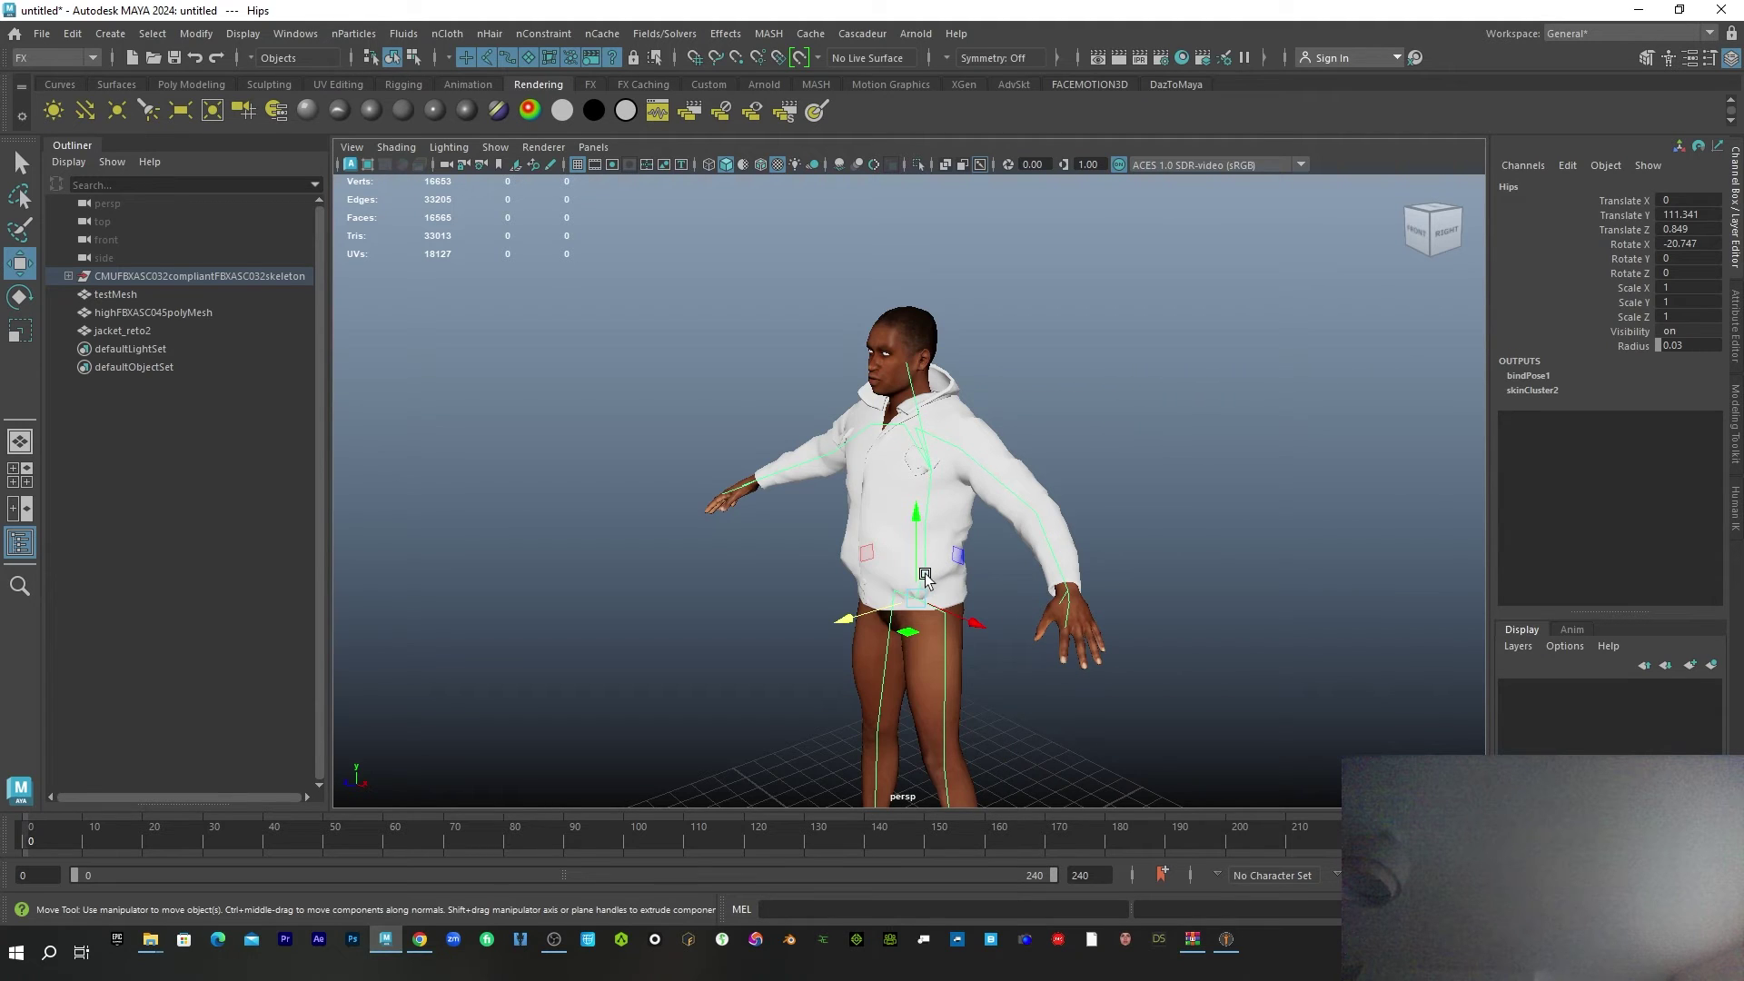
pyautogui.rightClick(925, 578)
pyautogui.click(926, 565)
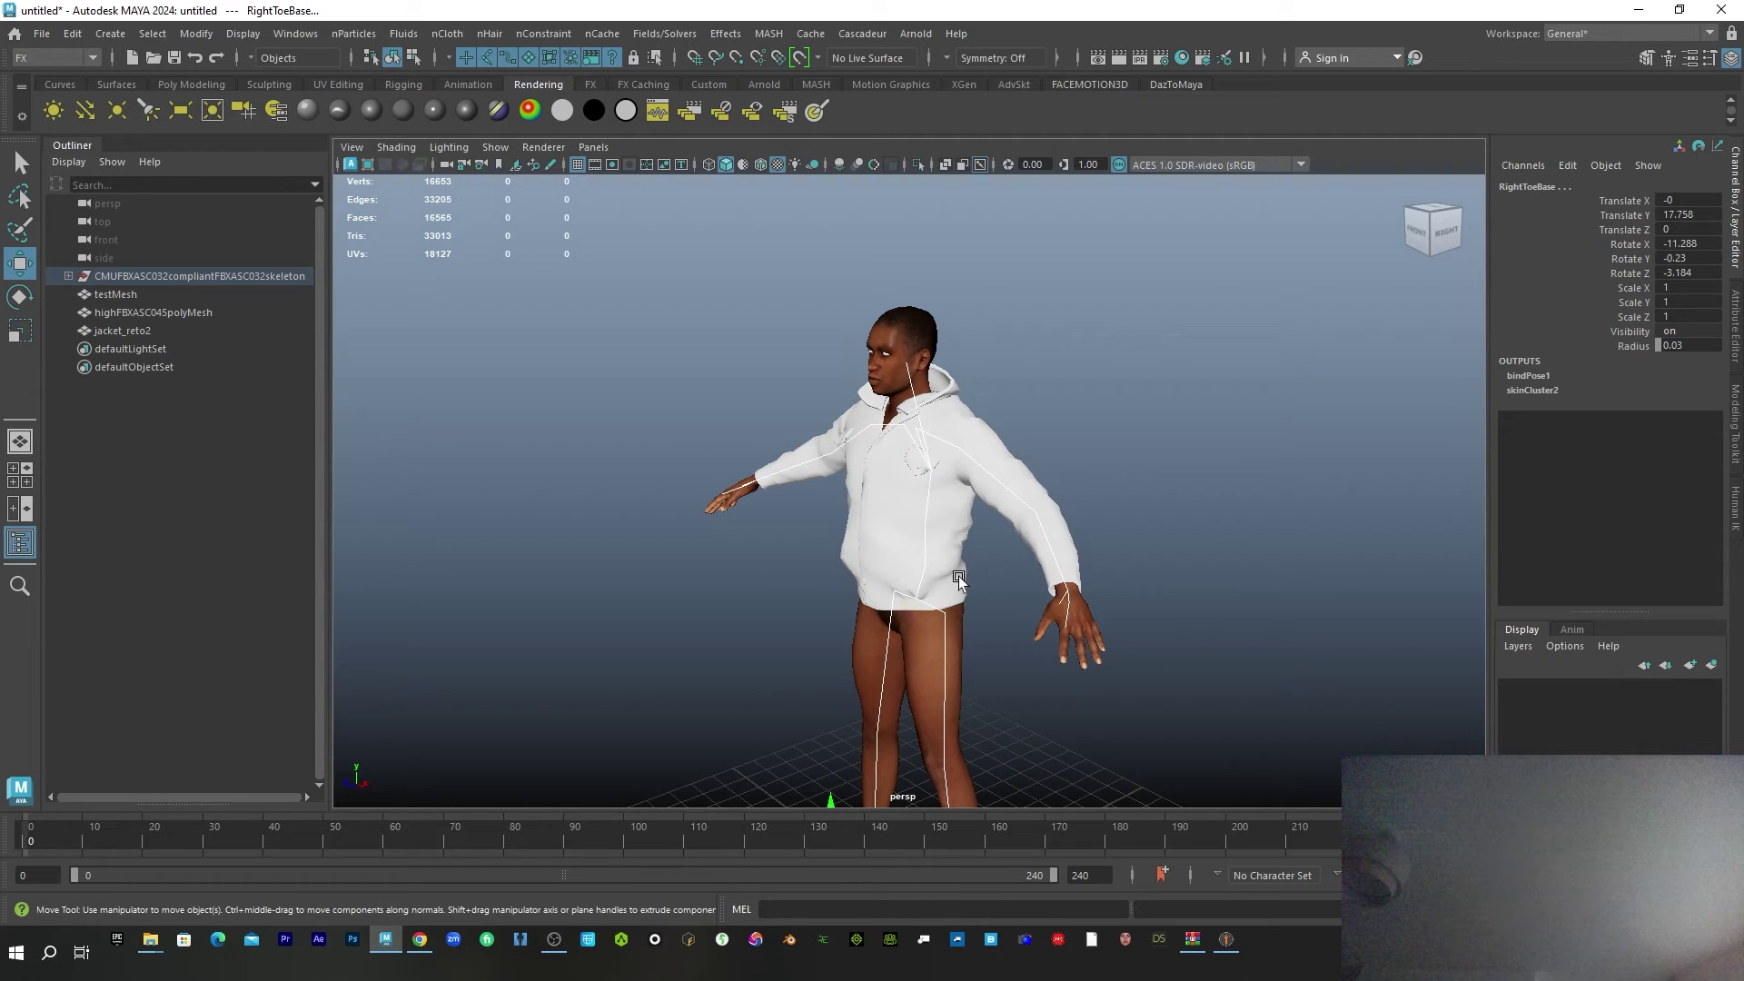
pyautogui.click(973, 506)
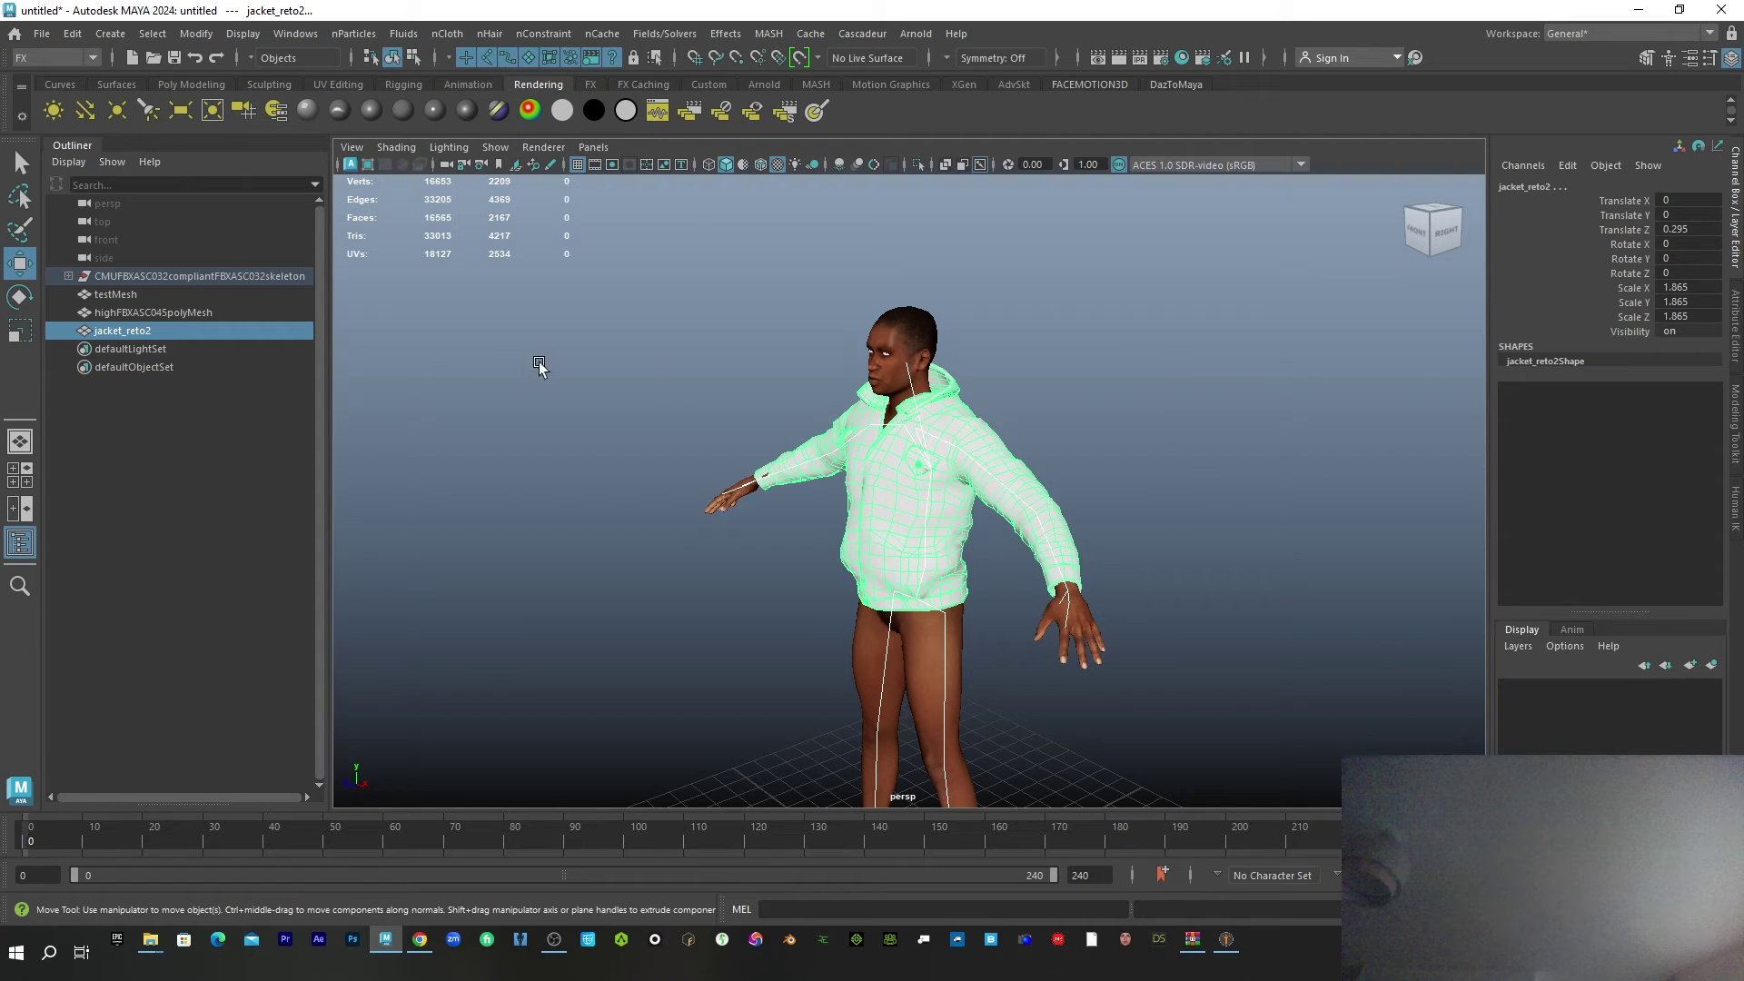
# - Switch to the Rigging menu set and bind the jacket's skin to the selected joints
pyautogui.click(72, 59)
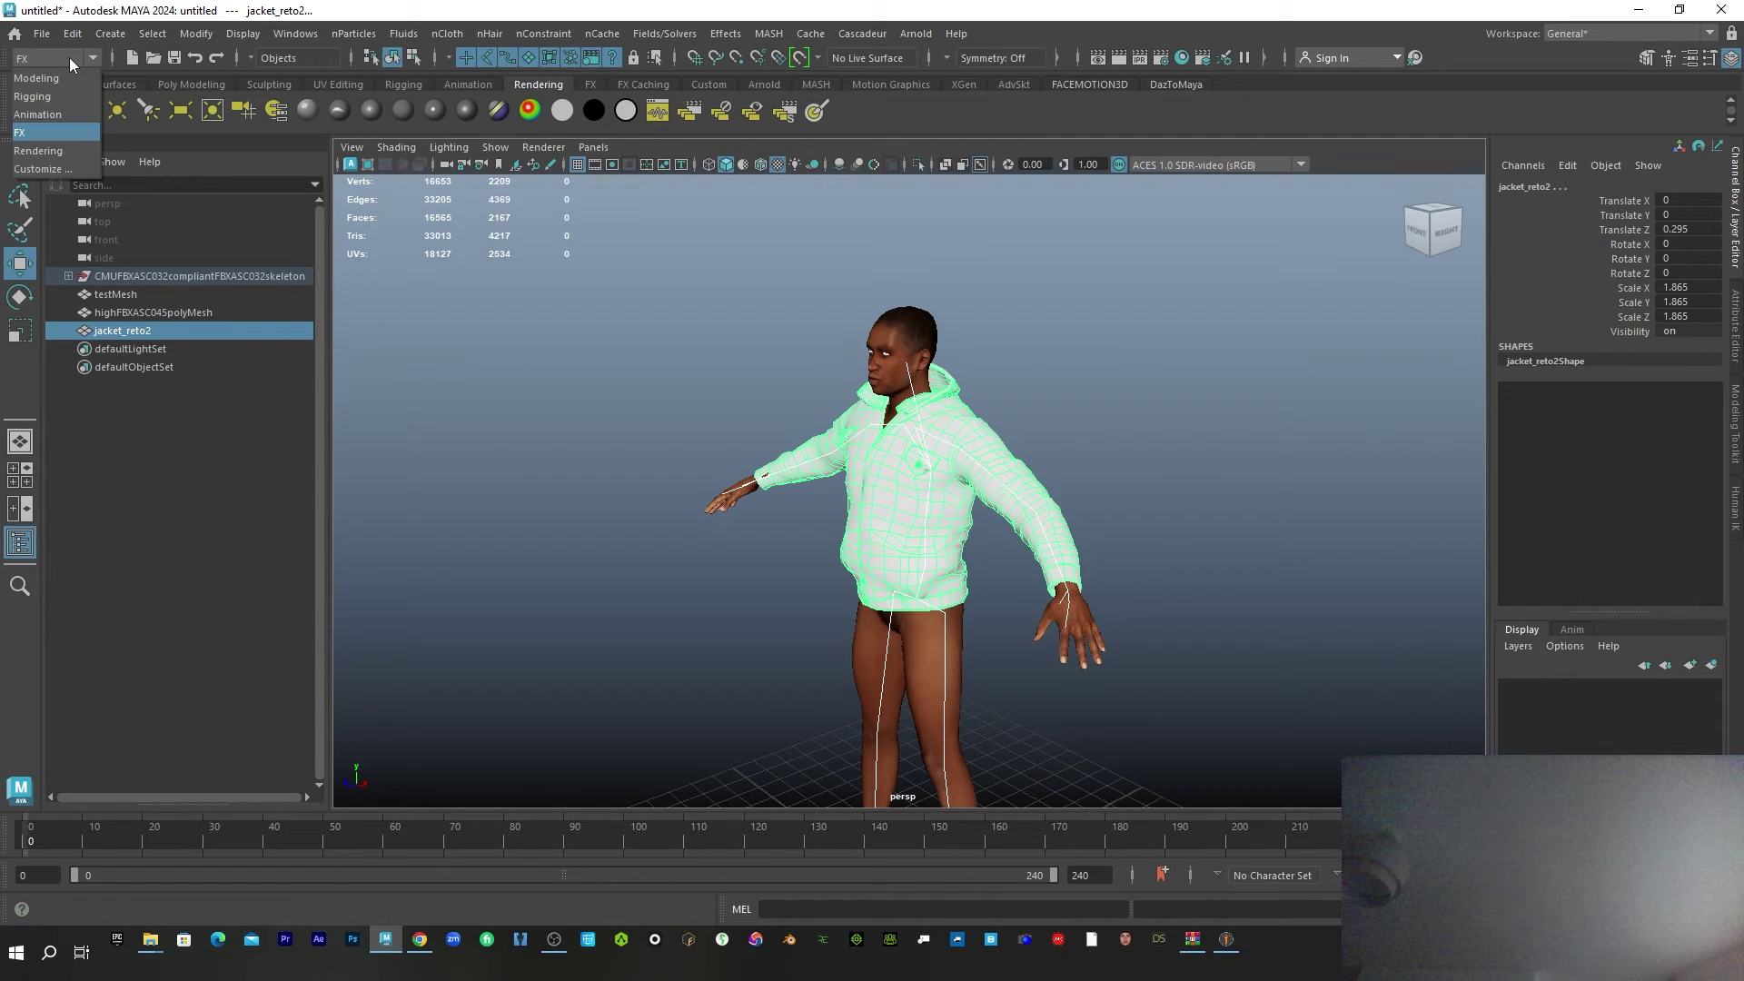
pyautogui.click(33, 96)
pyautogui.click(396, 33)
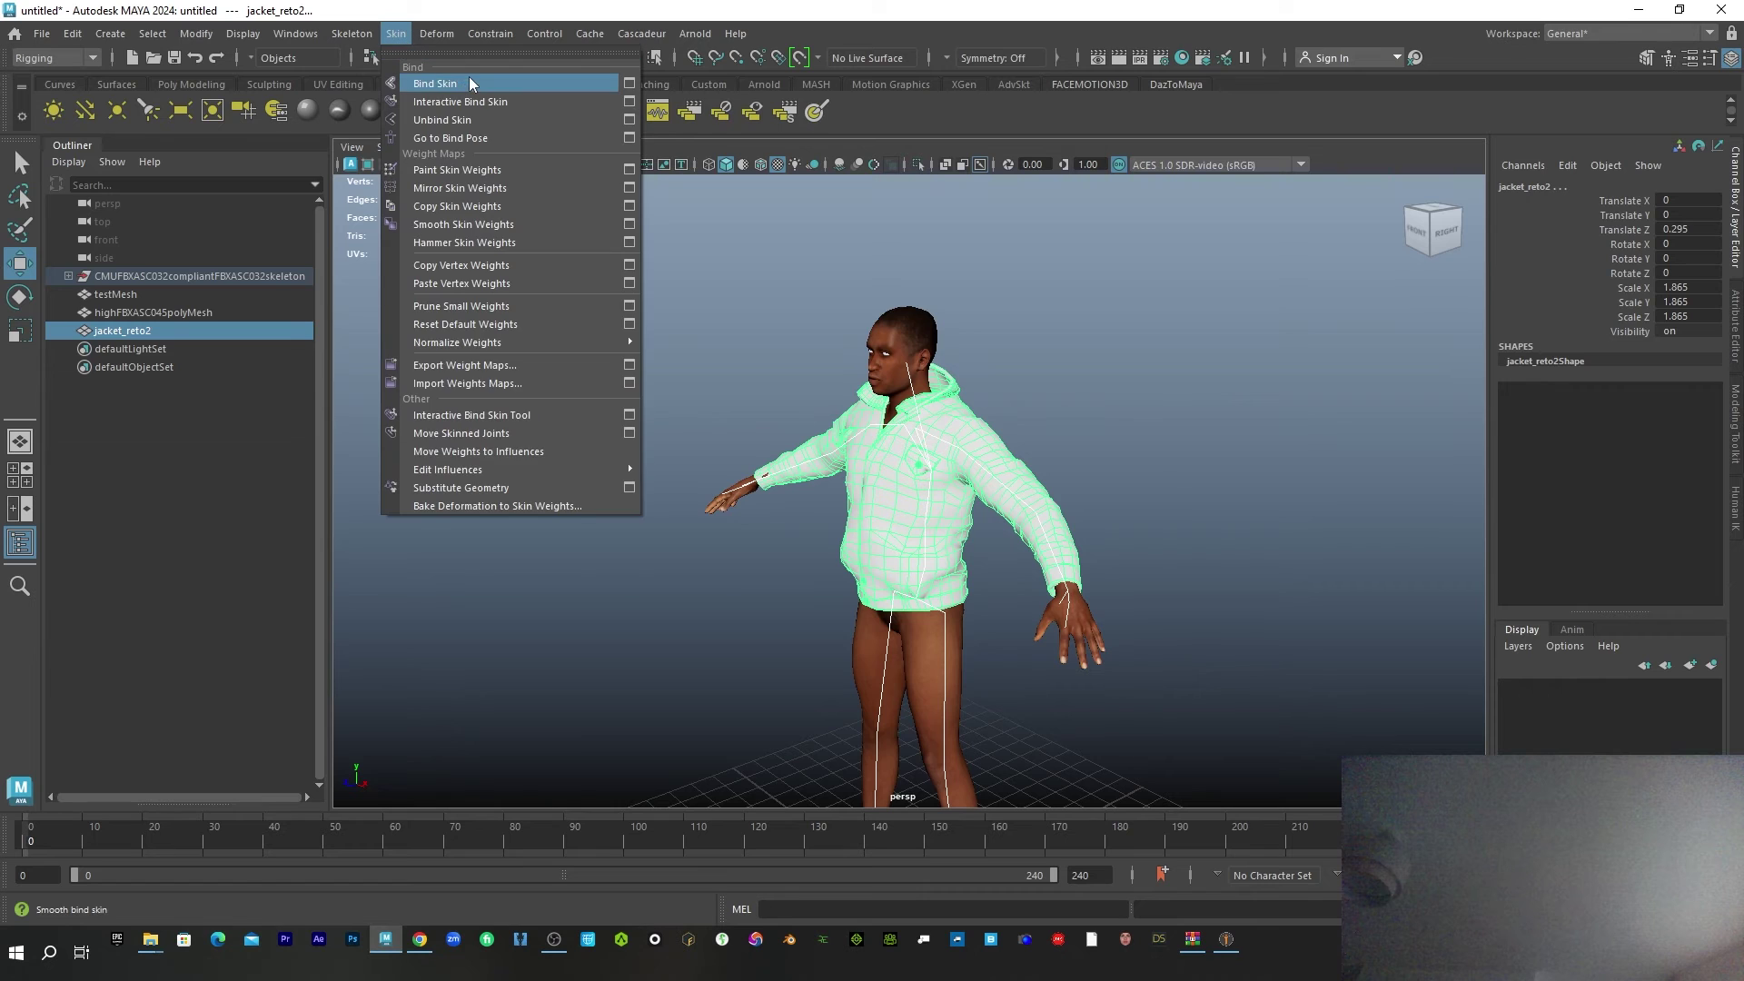
pyautogui.click(435, 84)
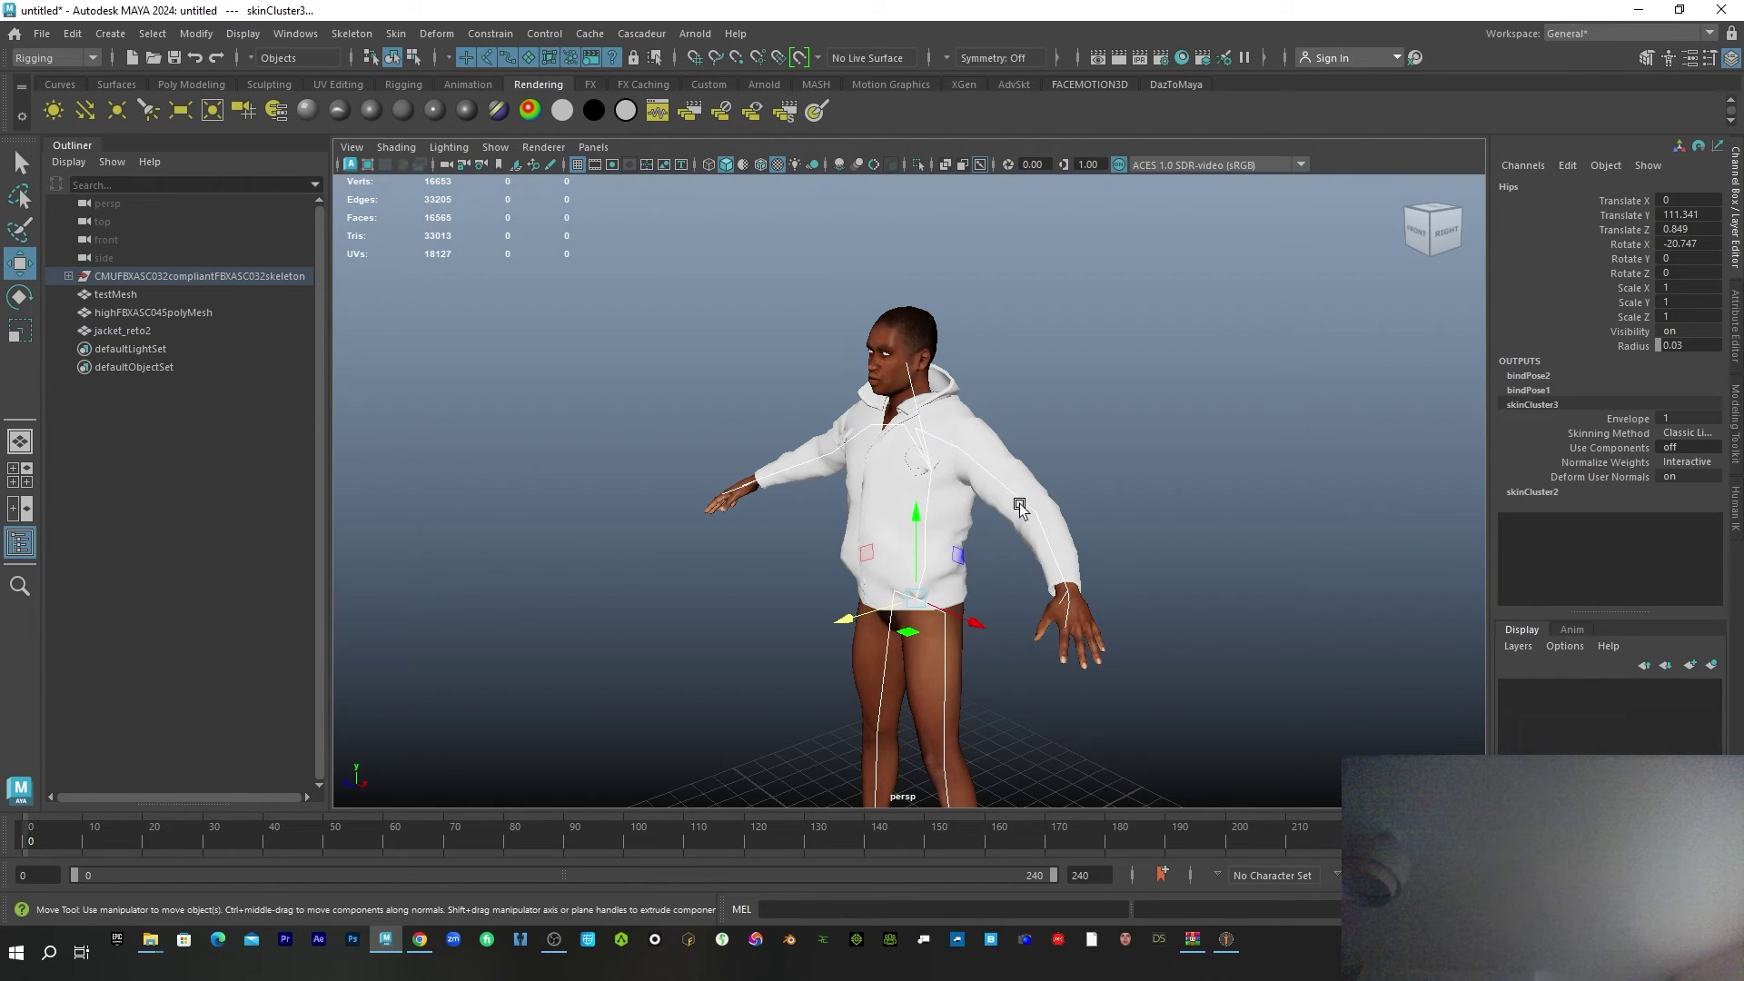
# - Copy the skin weights from testMesh to jacket_reto2
pyautogui.click(923, 679)
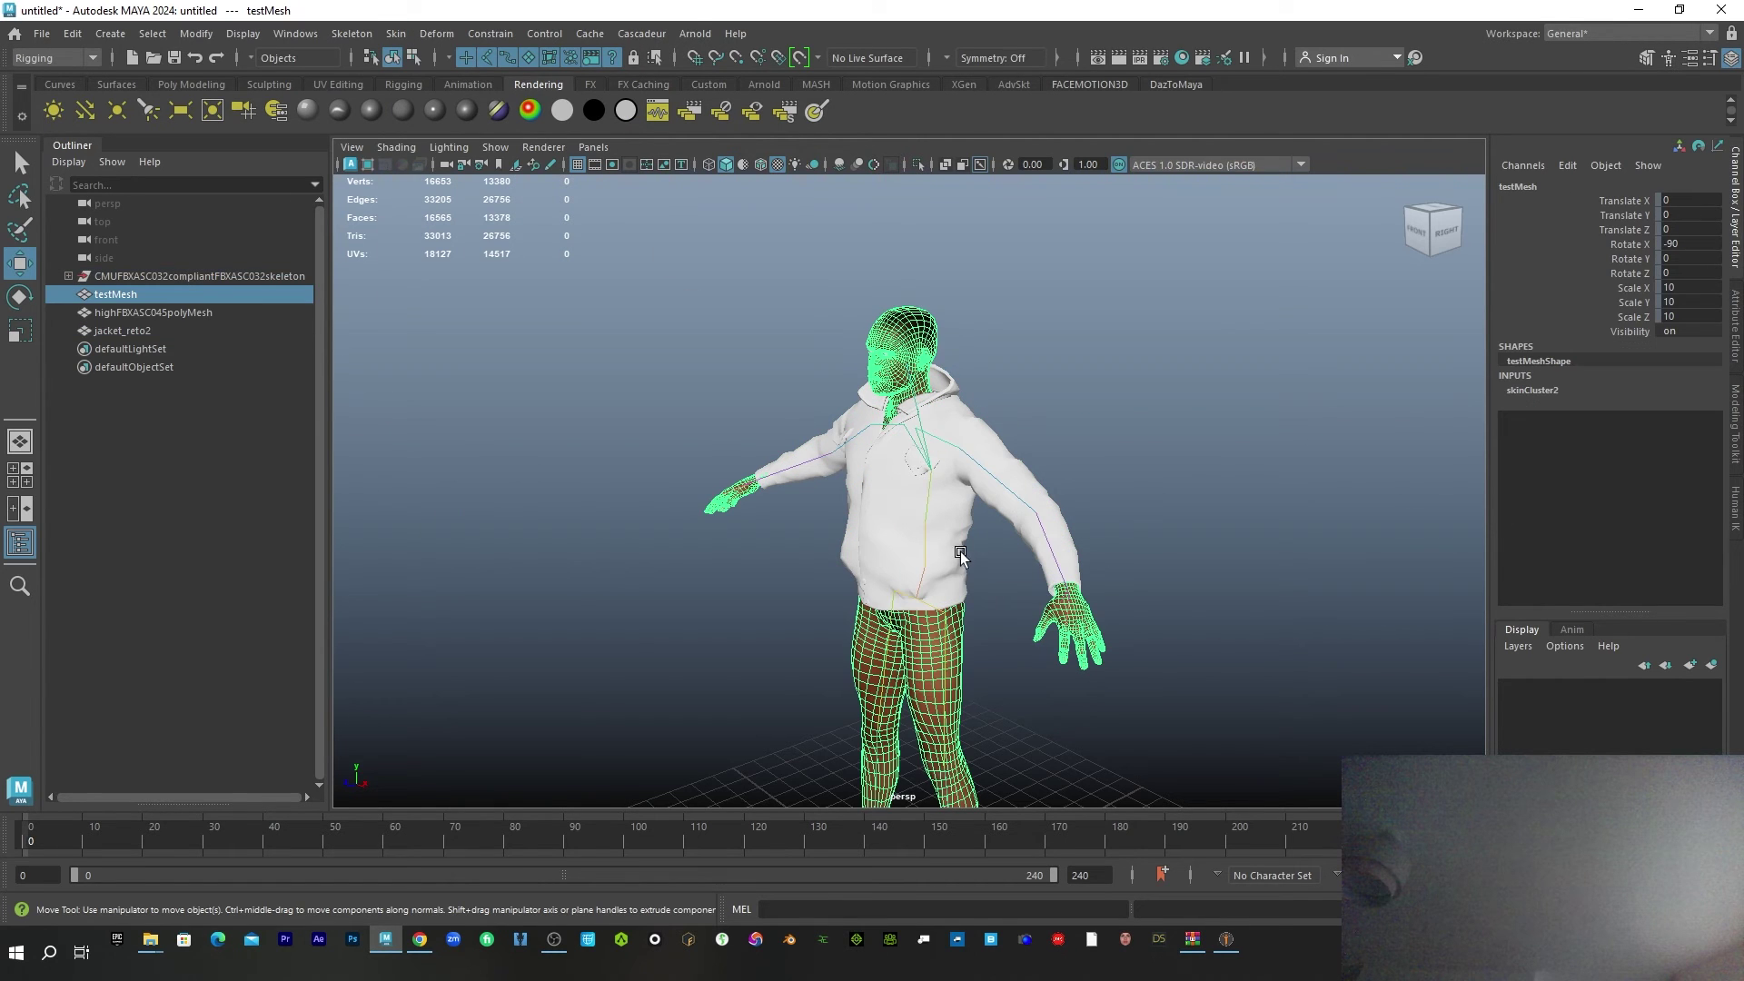
pyautogui.keyDown('shift'); pyautogui.click(960, 522); pyautogui.keyUp('shift')
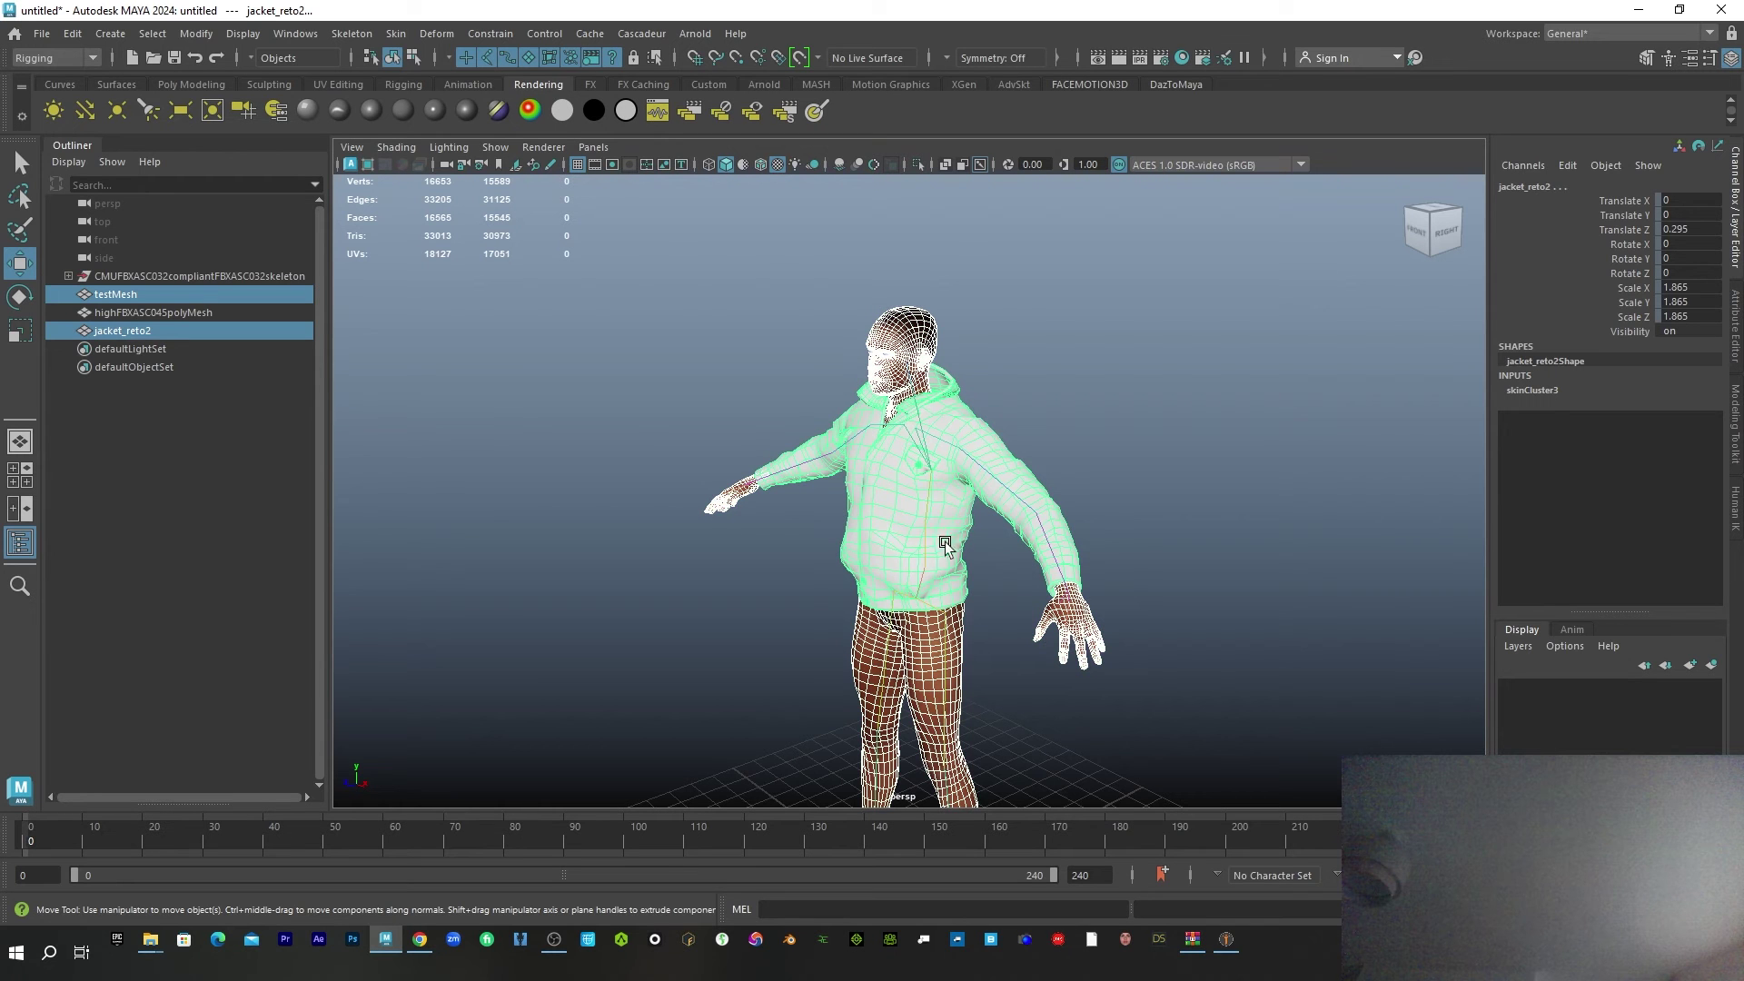
pyautogui.click(395, 34)
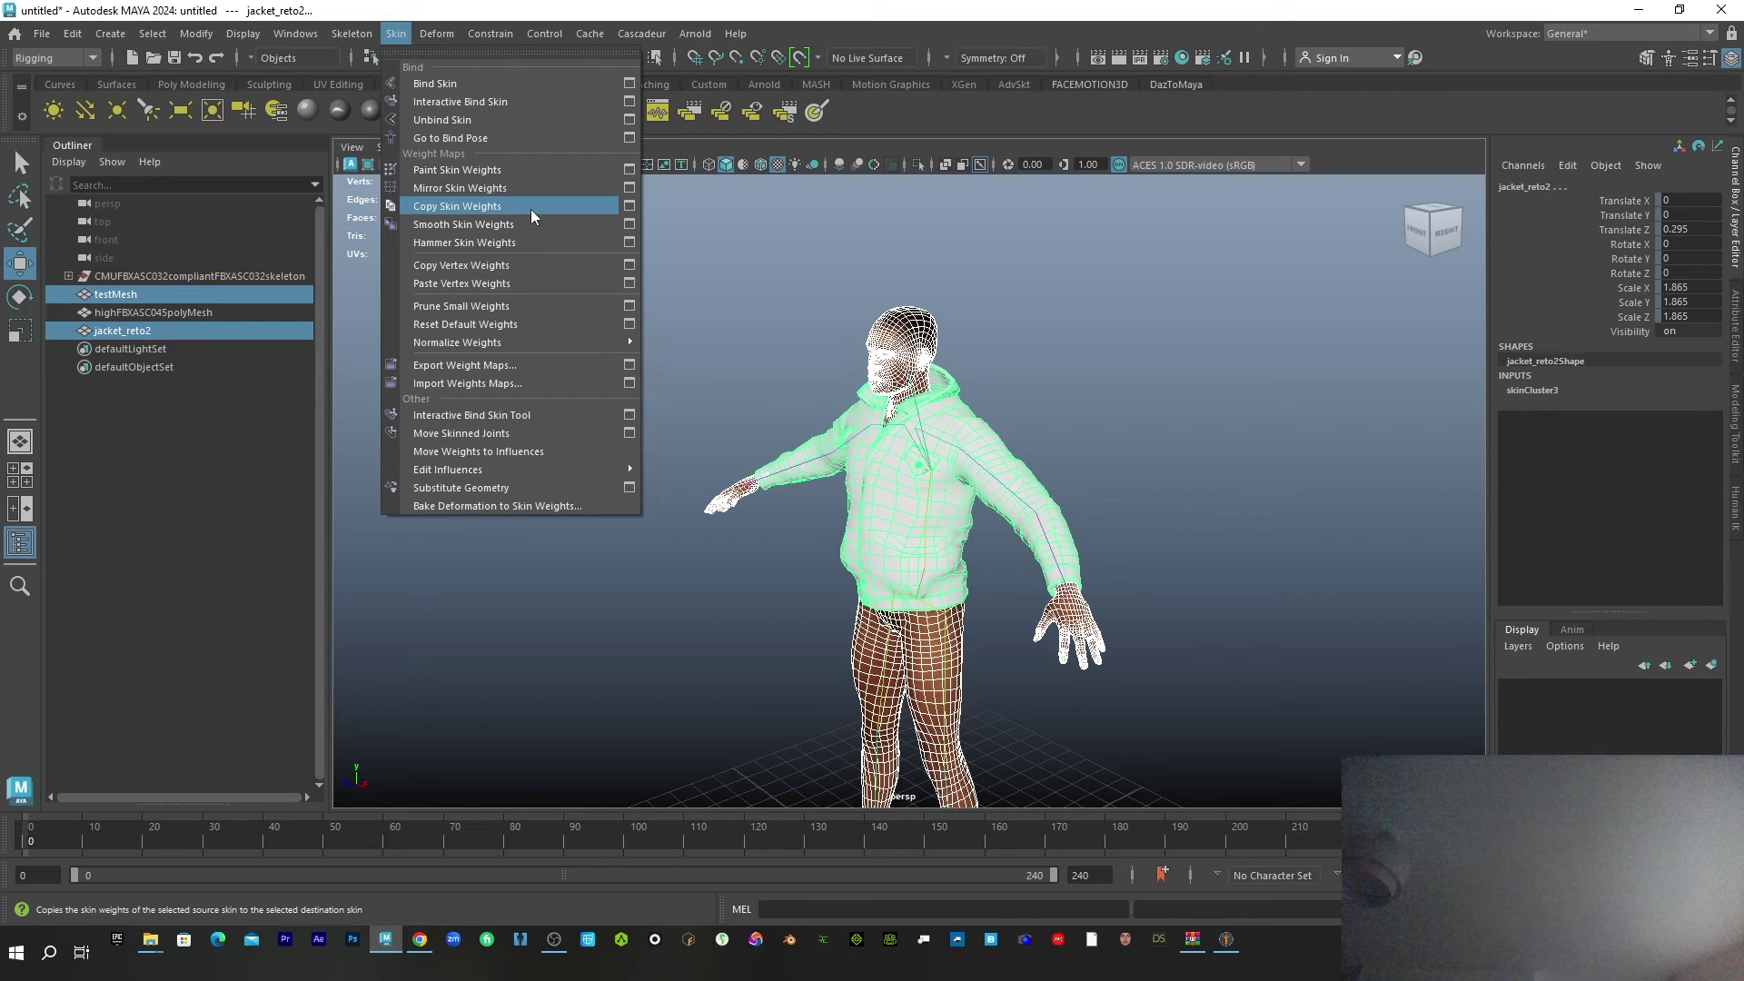
pyautogui.click(531, 208)
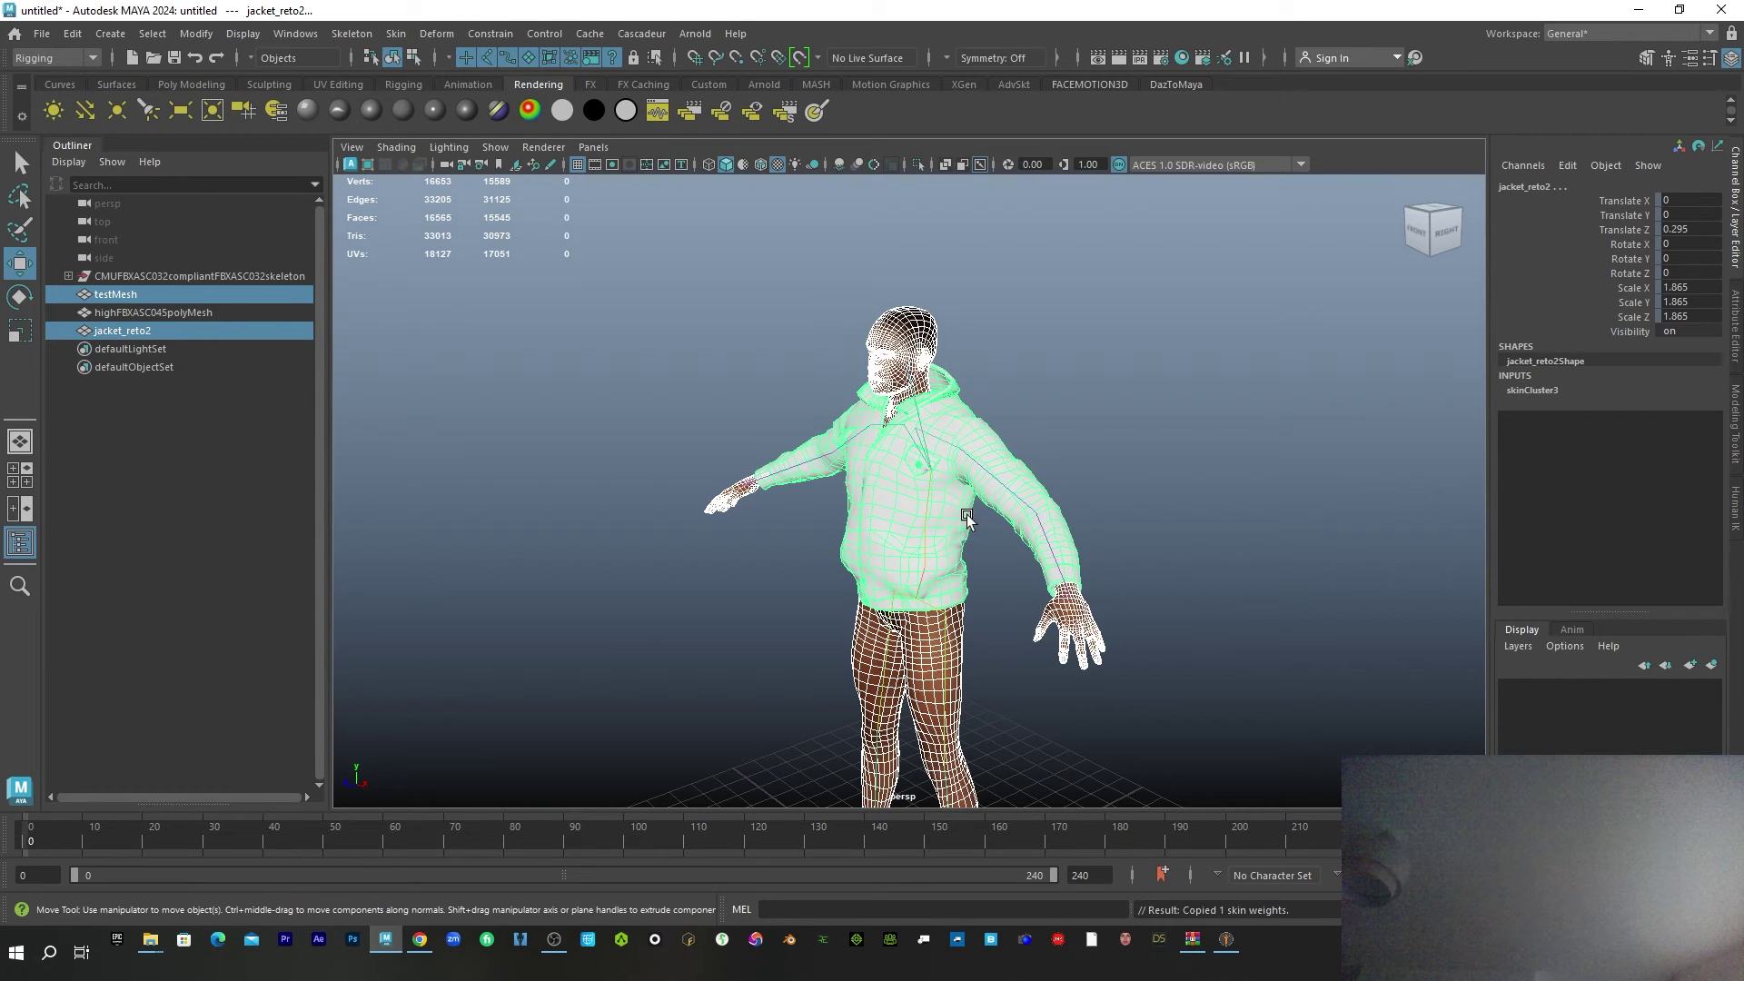
# - Key the LeftForeArm joint at frame 0 and rotate it to test how the jacket sleeve follows the arm
pyautogui.click(1043, 534)
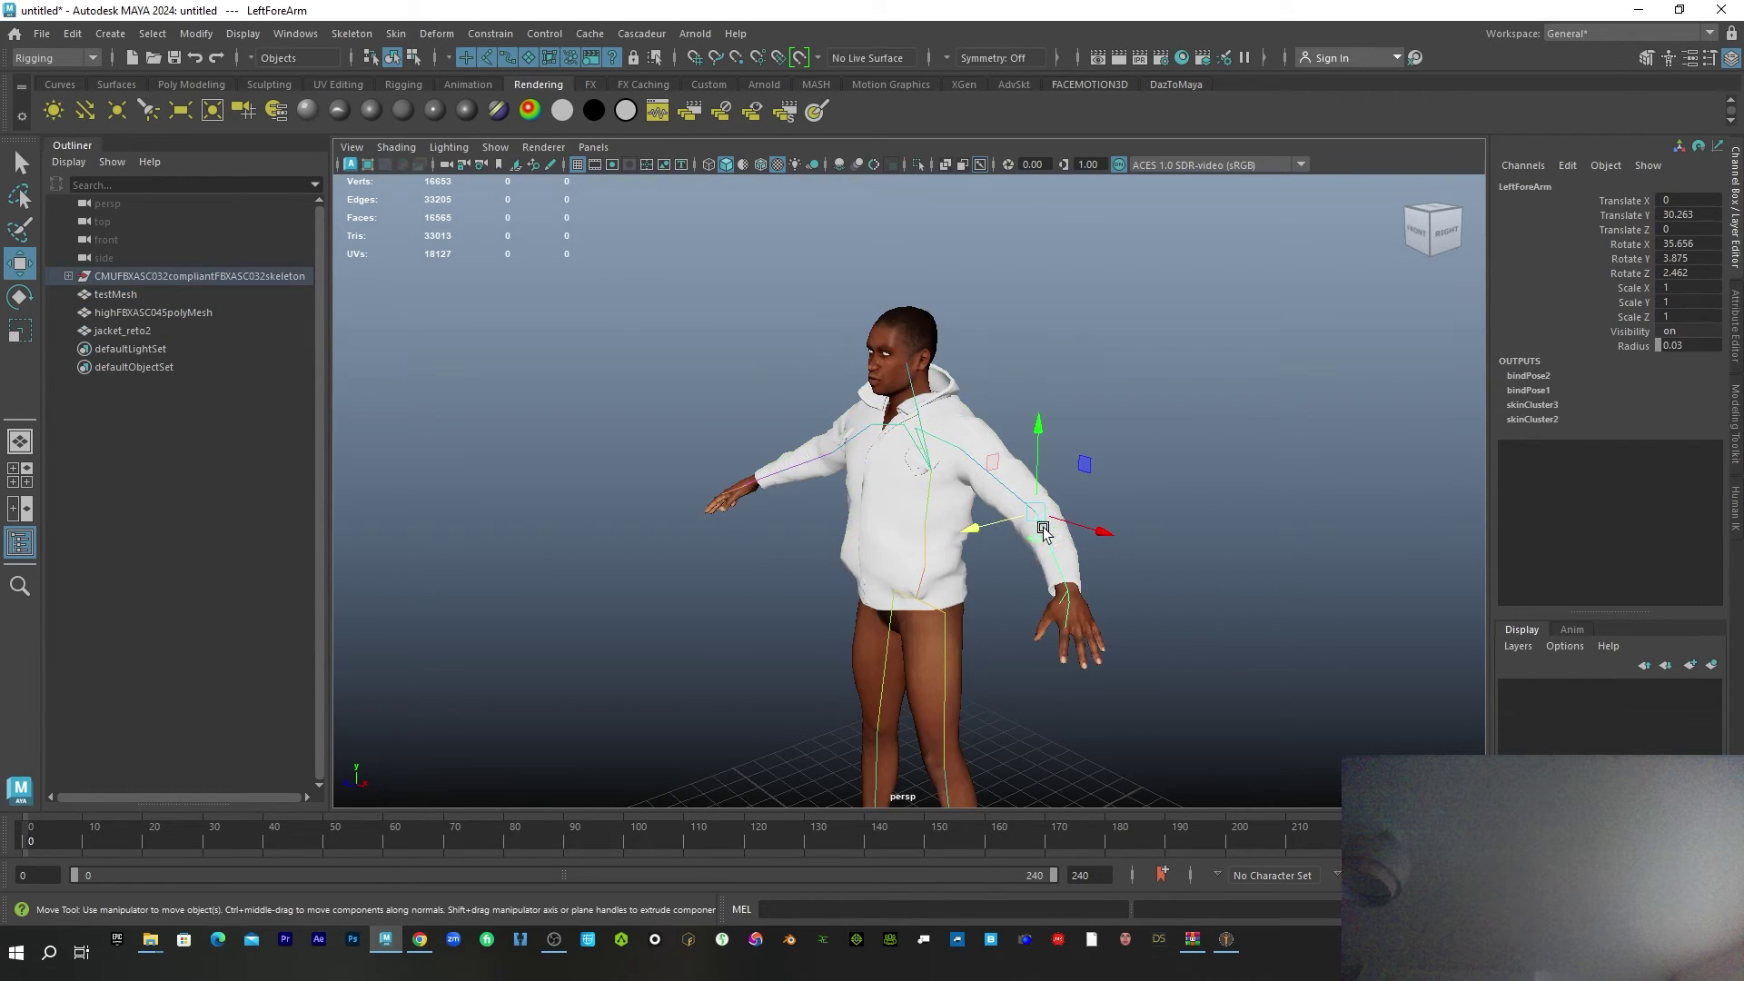
pyautogui.press('s')
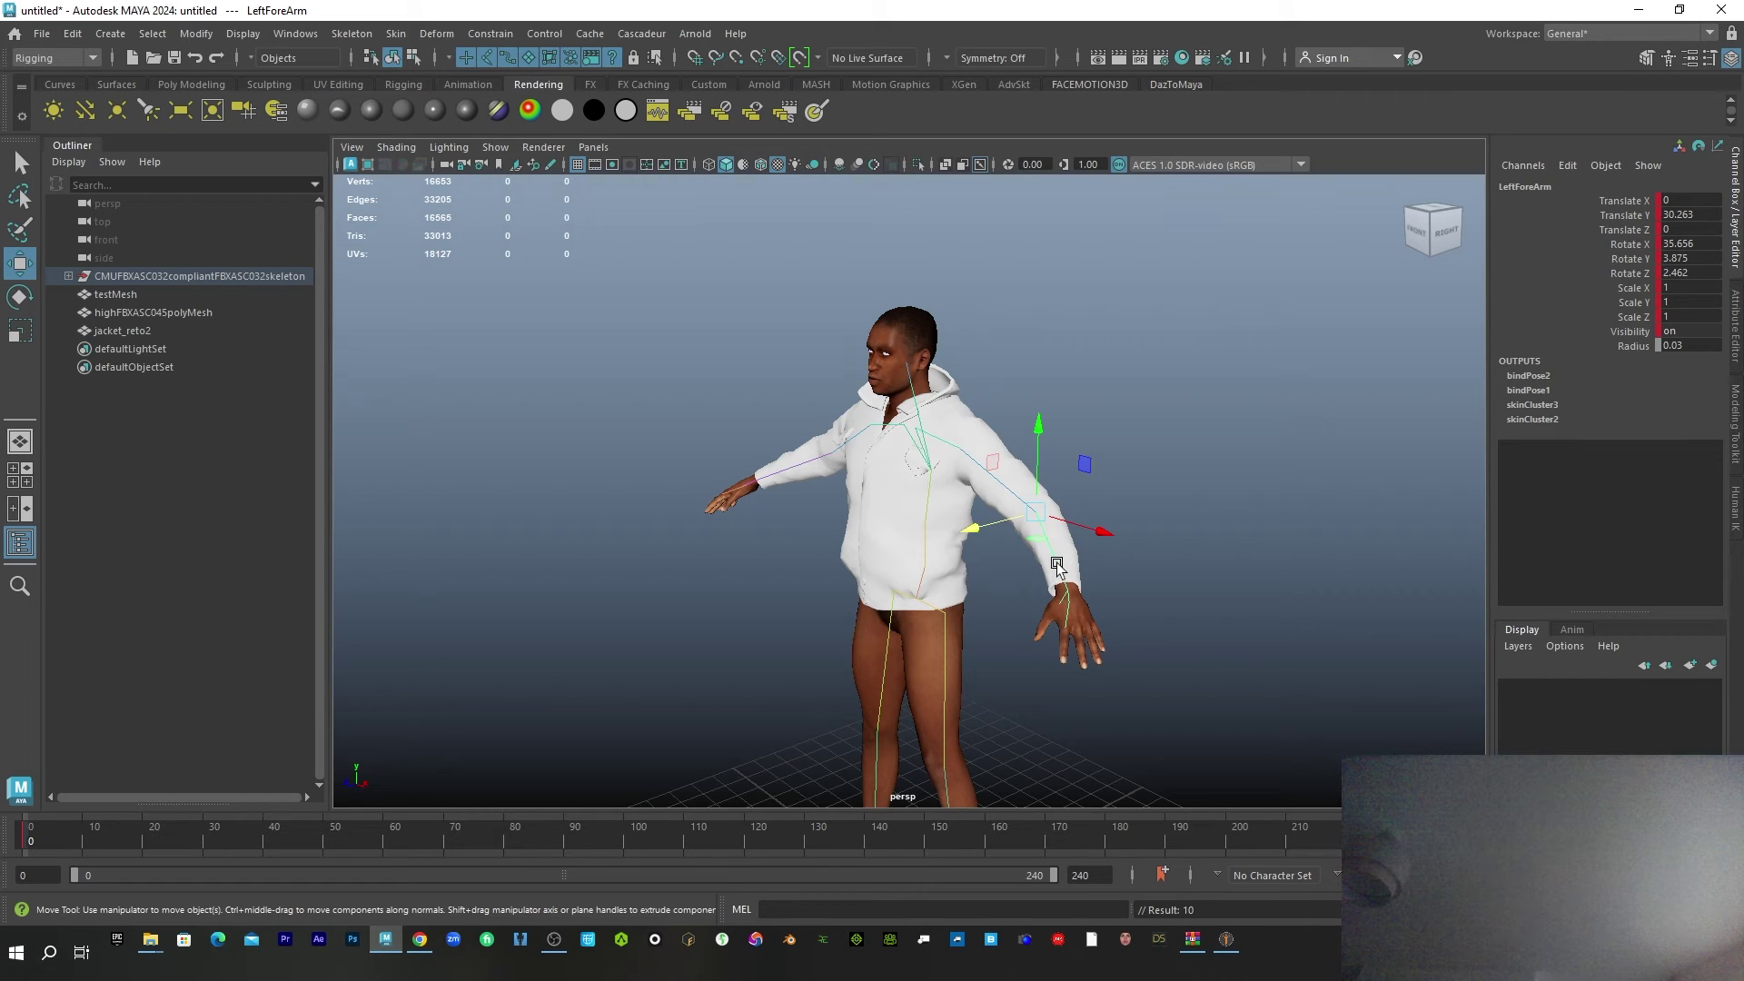
pyautogui.press('e')
pyautogui.moveTo(1053, 568); pyautogui.dragTo(1110, 570)
pyautogui.scroll(4, 1006, 567)
# - Assign a new Arnold aiStandardSurface material to the jacket
pyautogui.click(1013, 406)
pyautogui.rightClick(1013, 406)
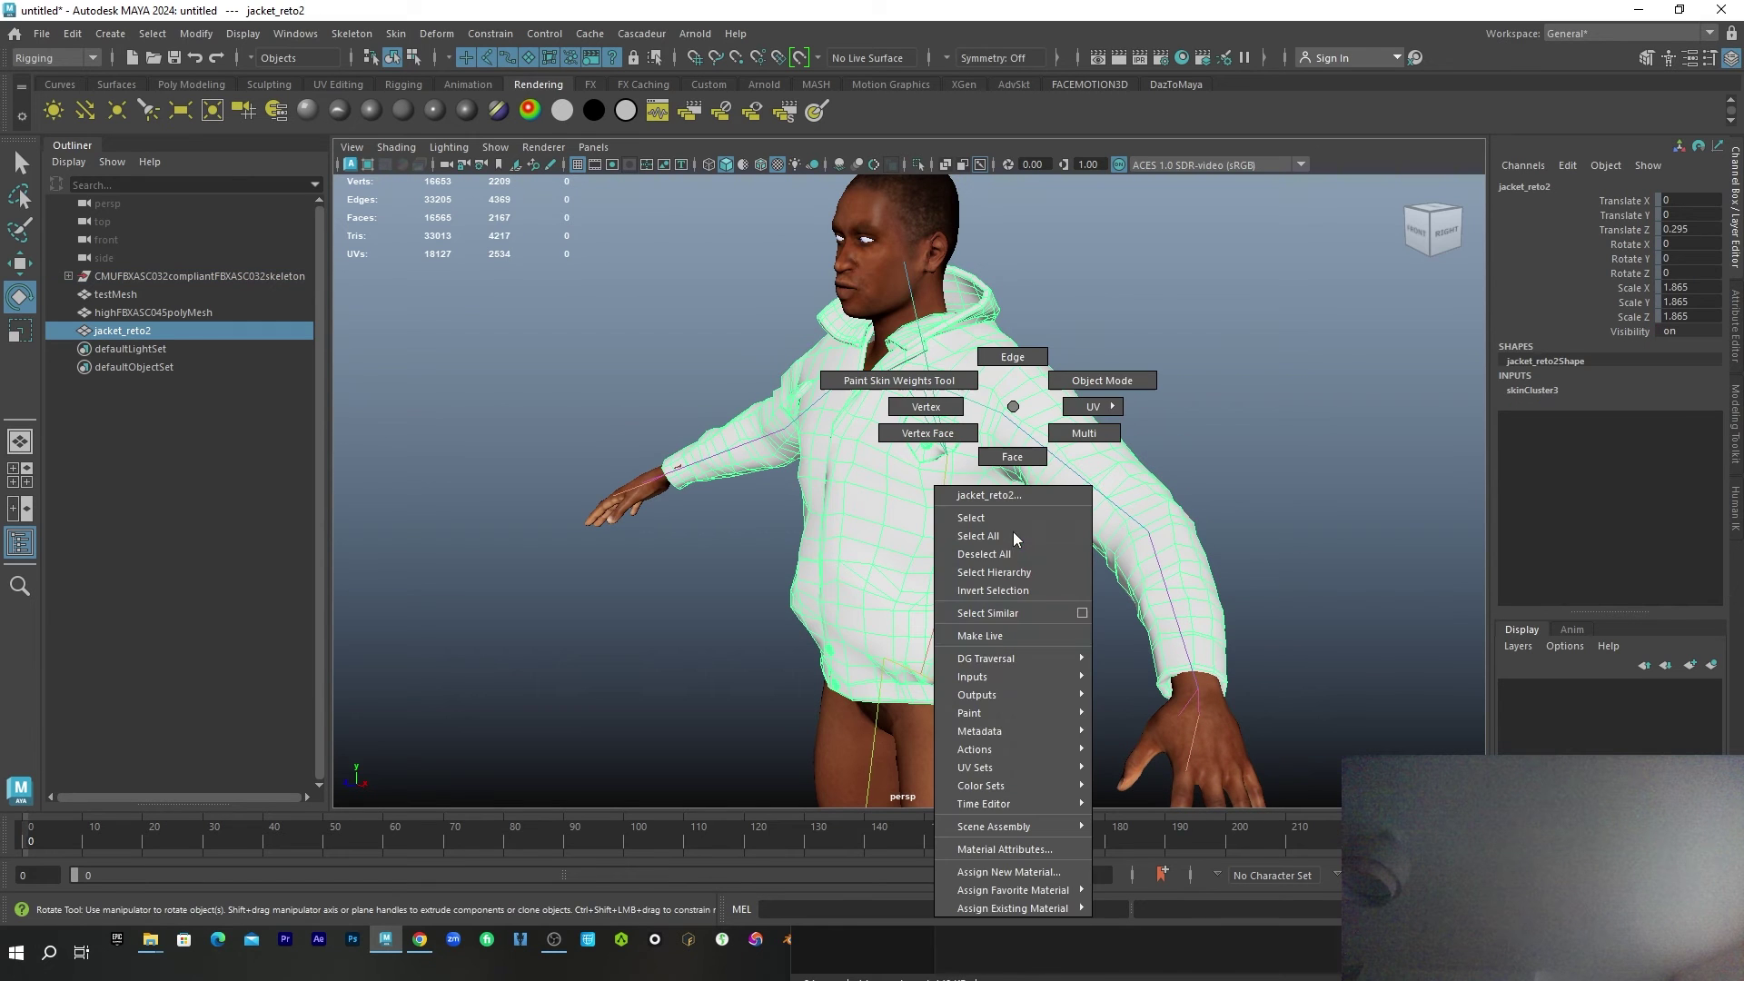
pyautogui.click(1036, 872)
pyautogui.click(640, 468)
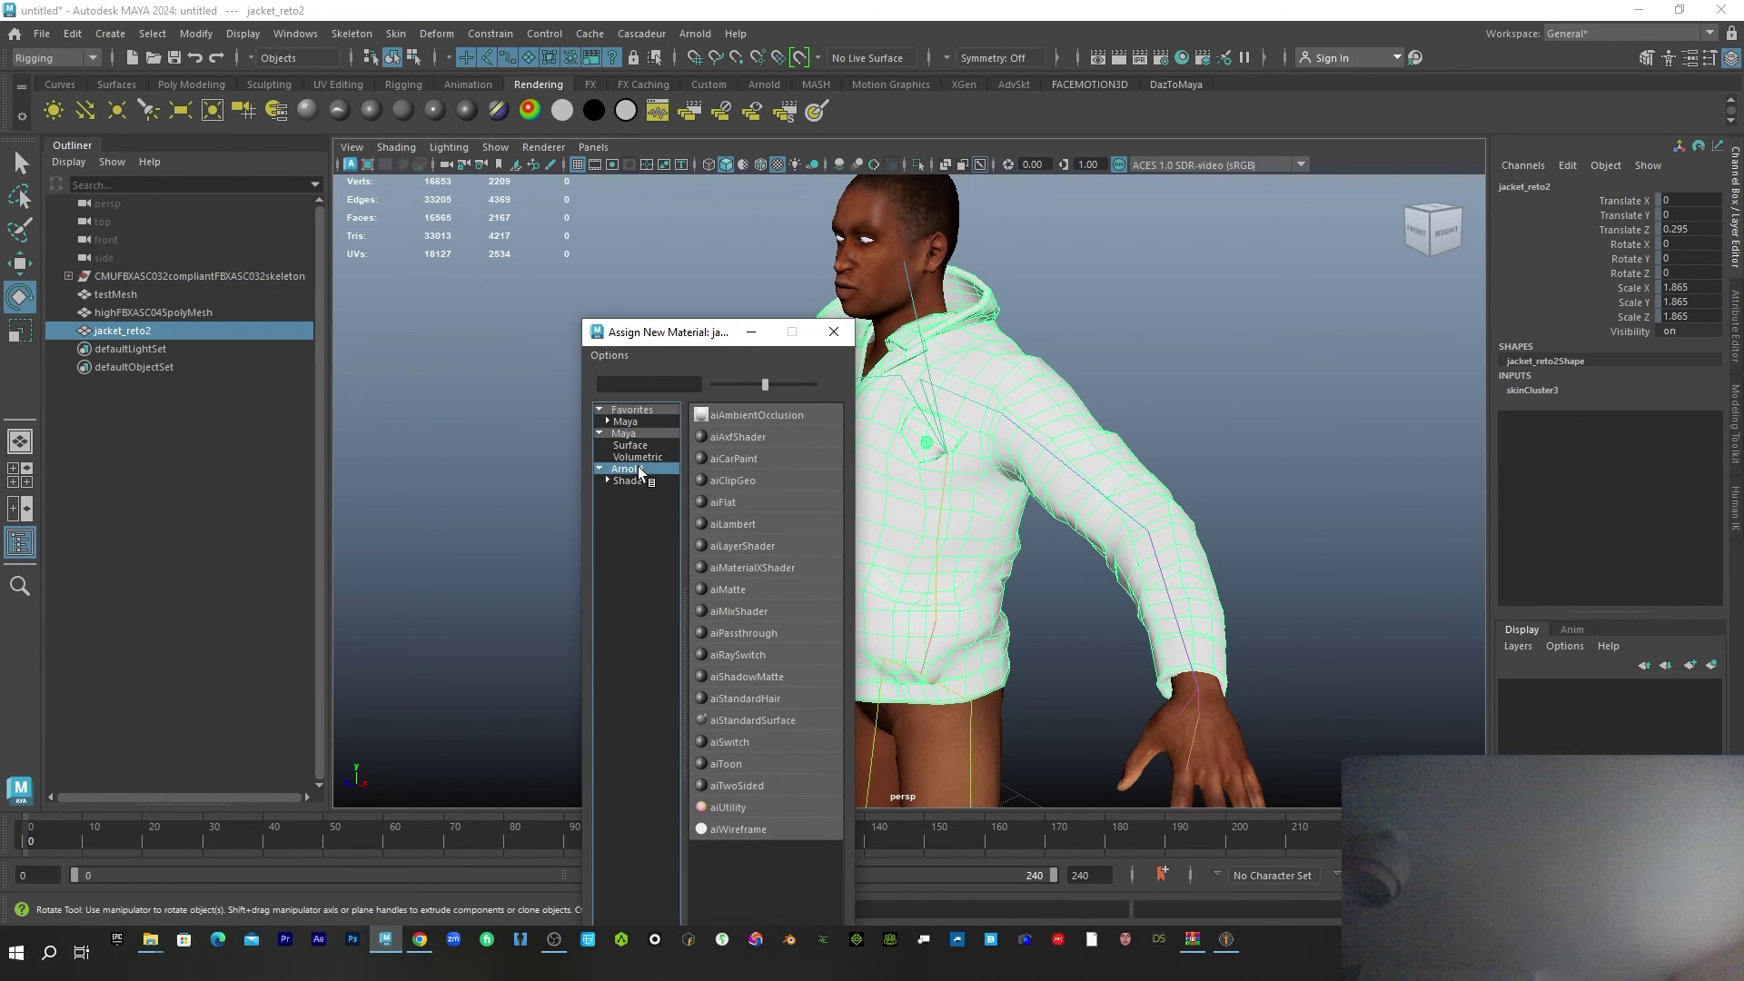
pyautogui.click(772, 723)
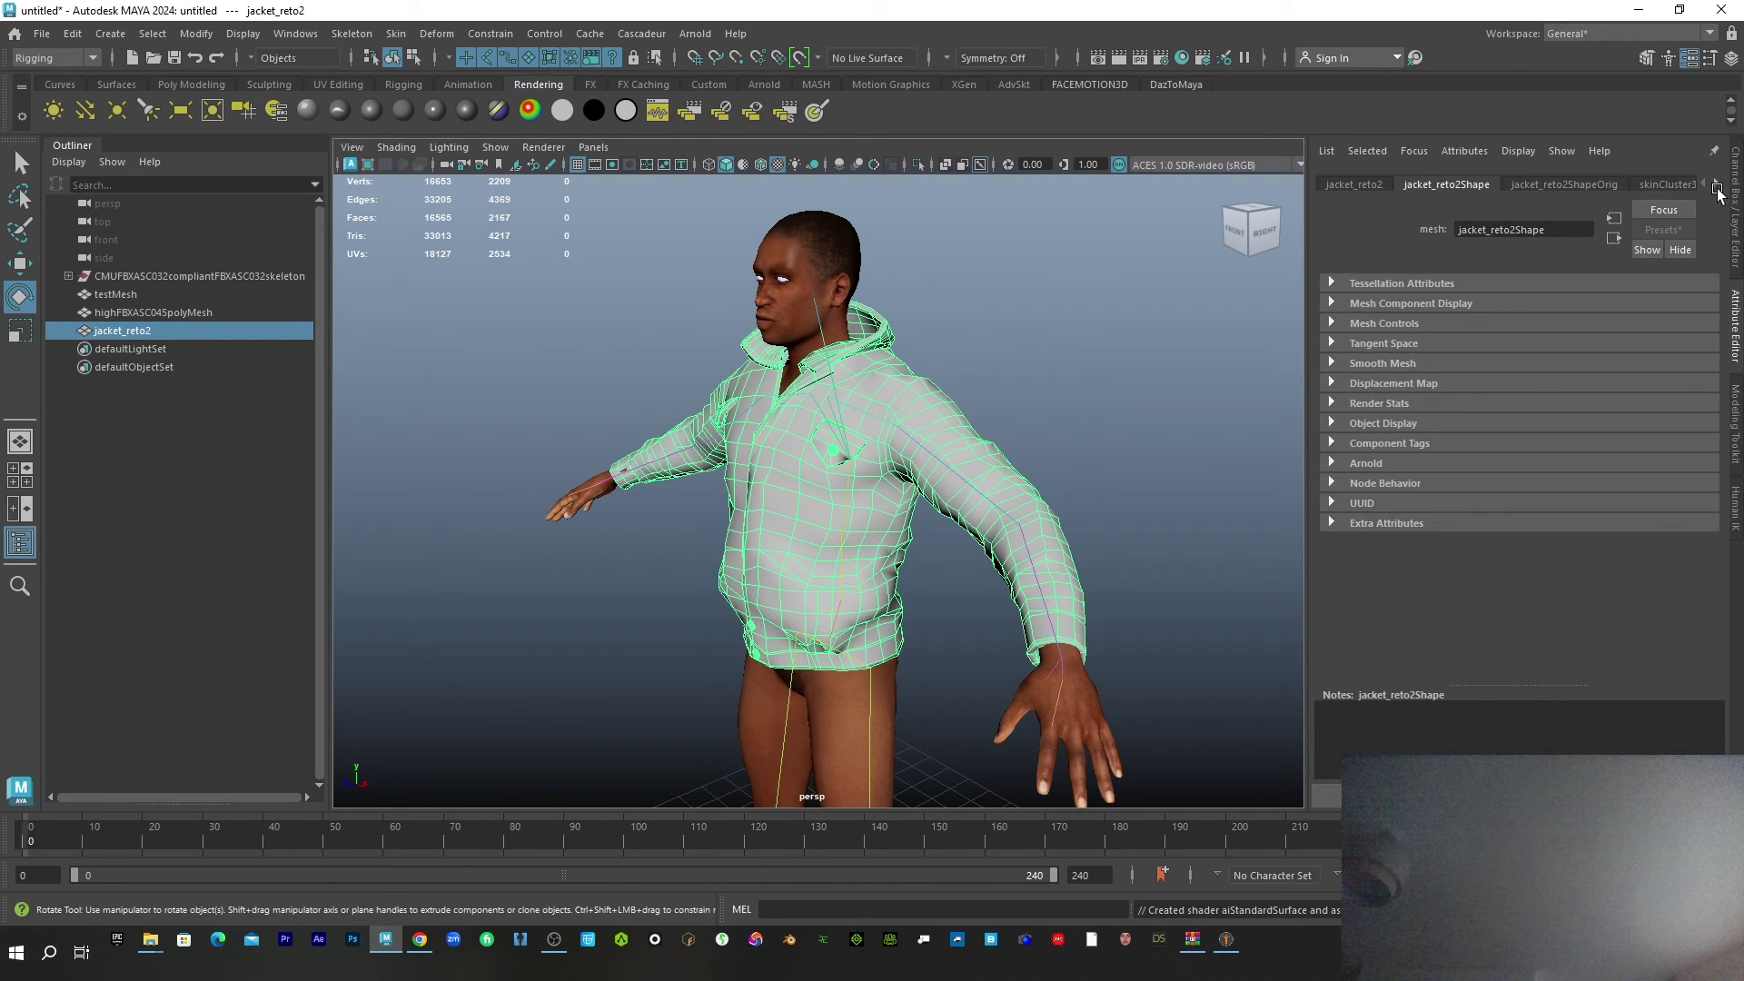
# - Connect a file texture to the aiStandardSurface1 base color and load Army_Base_Color.jpg as its image
pyautogui.click(1717, 185)
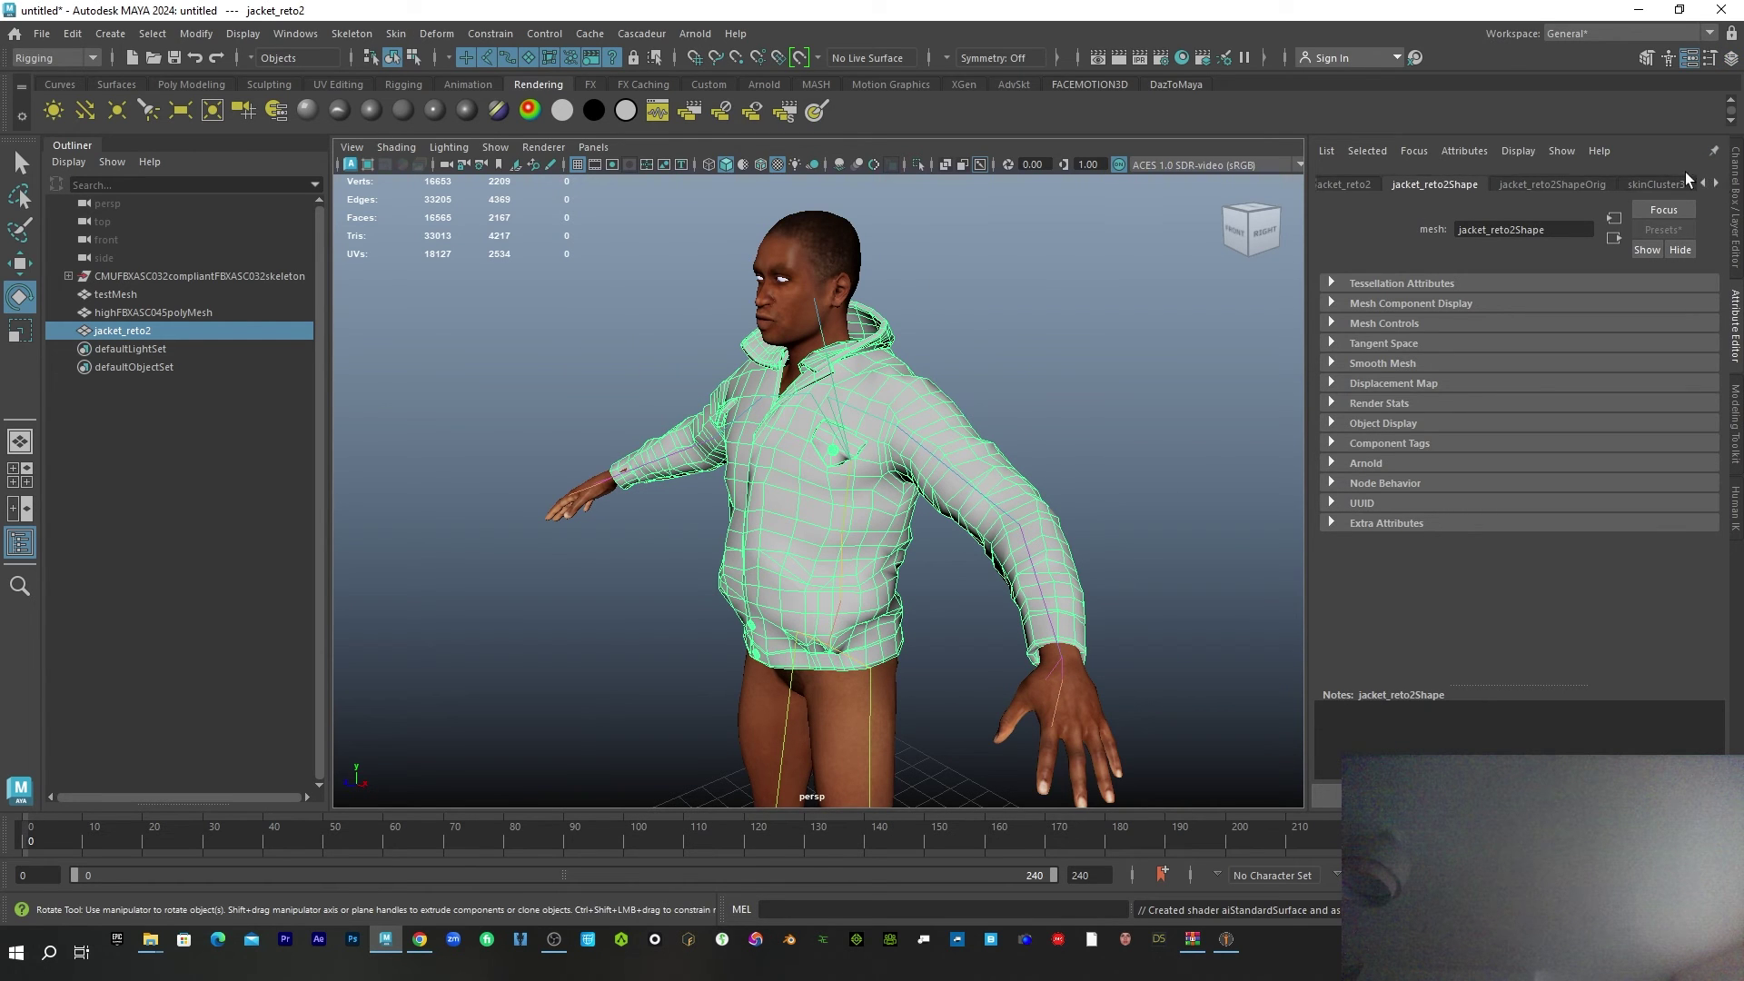
pyautogui.click(1717, 186)
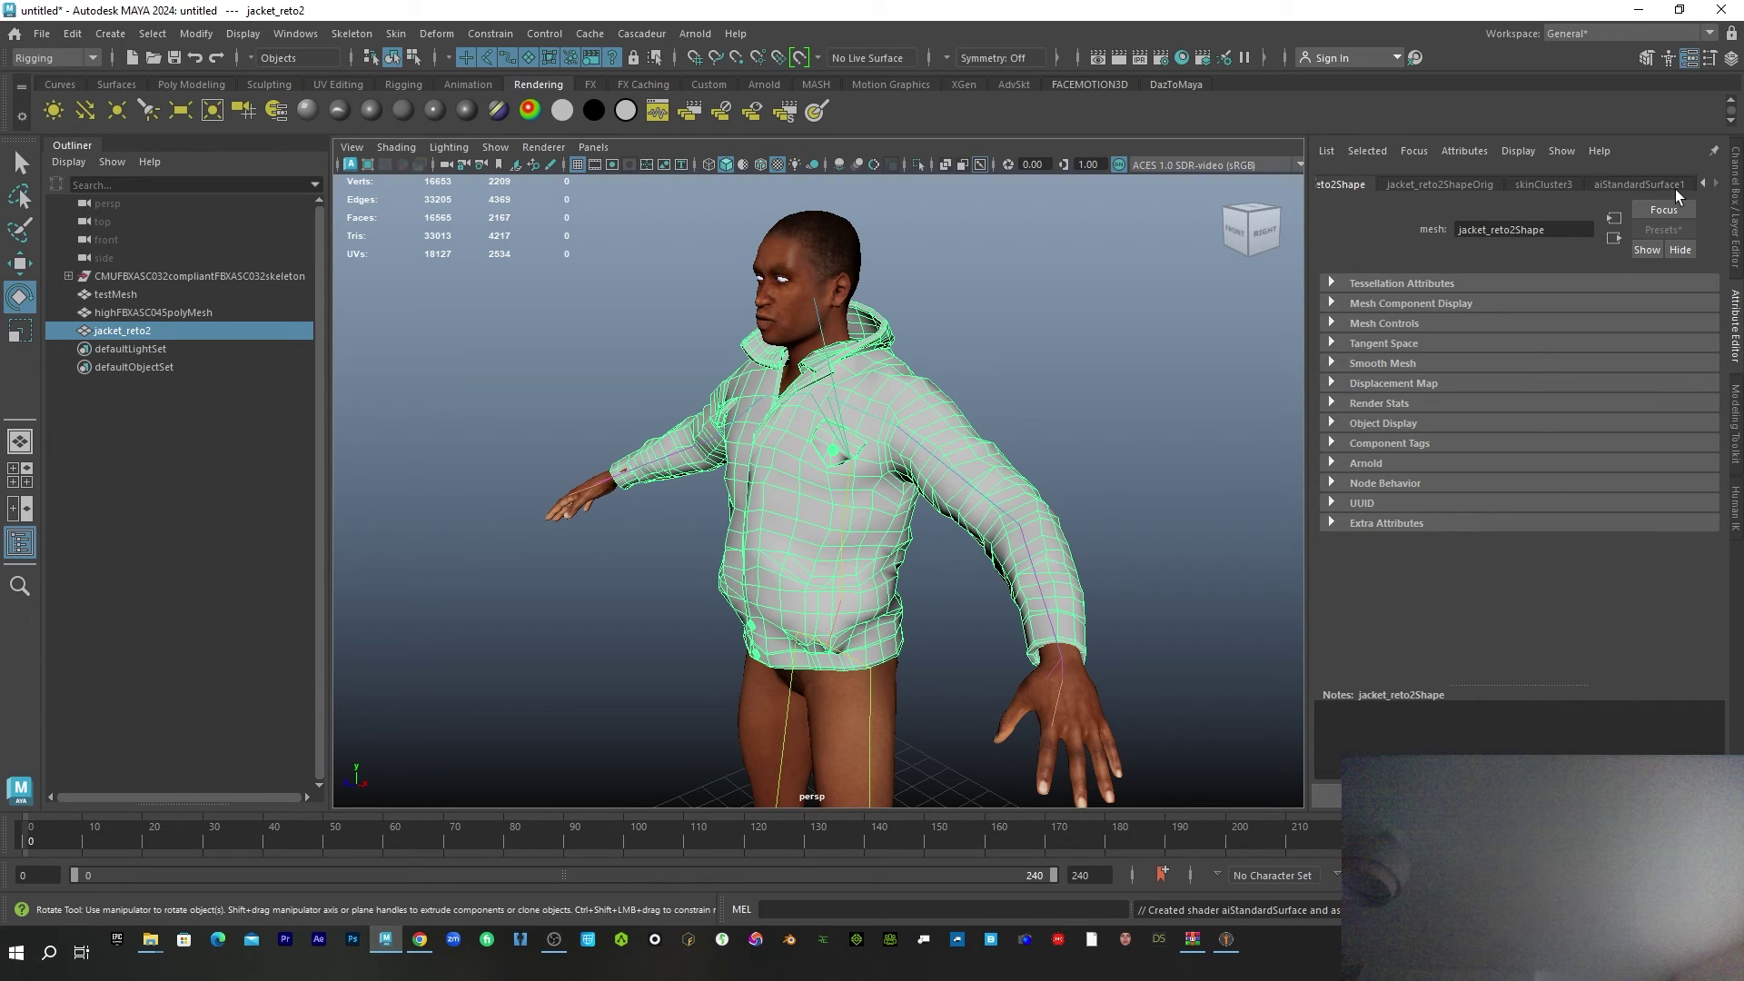
pyautogui.click(1675, 189)
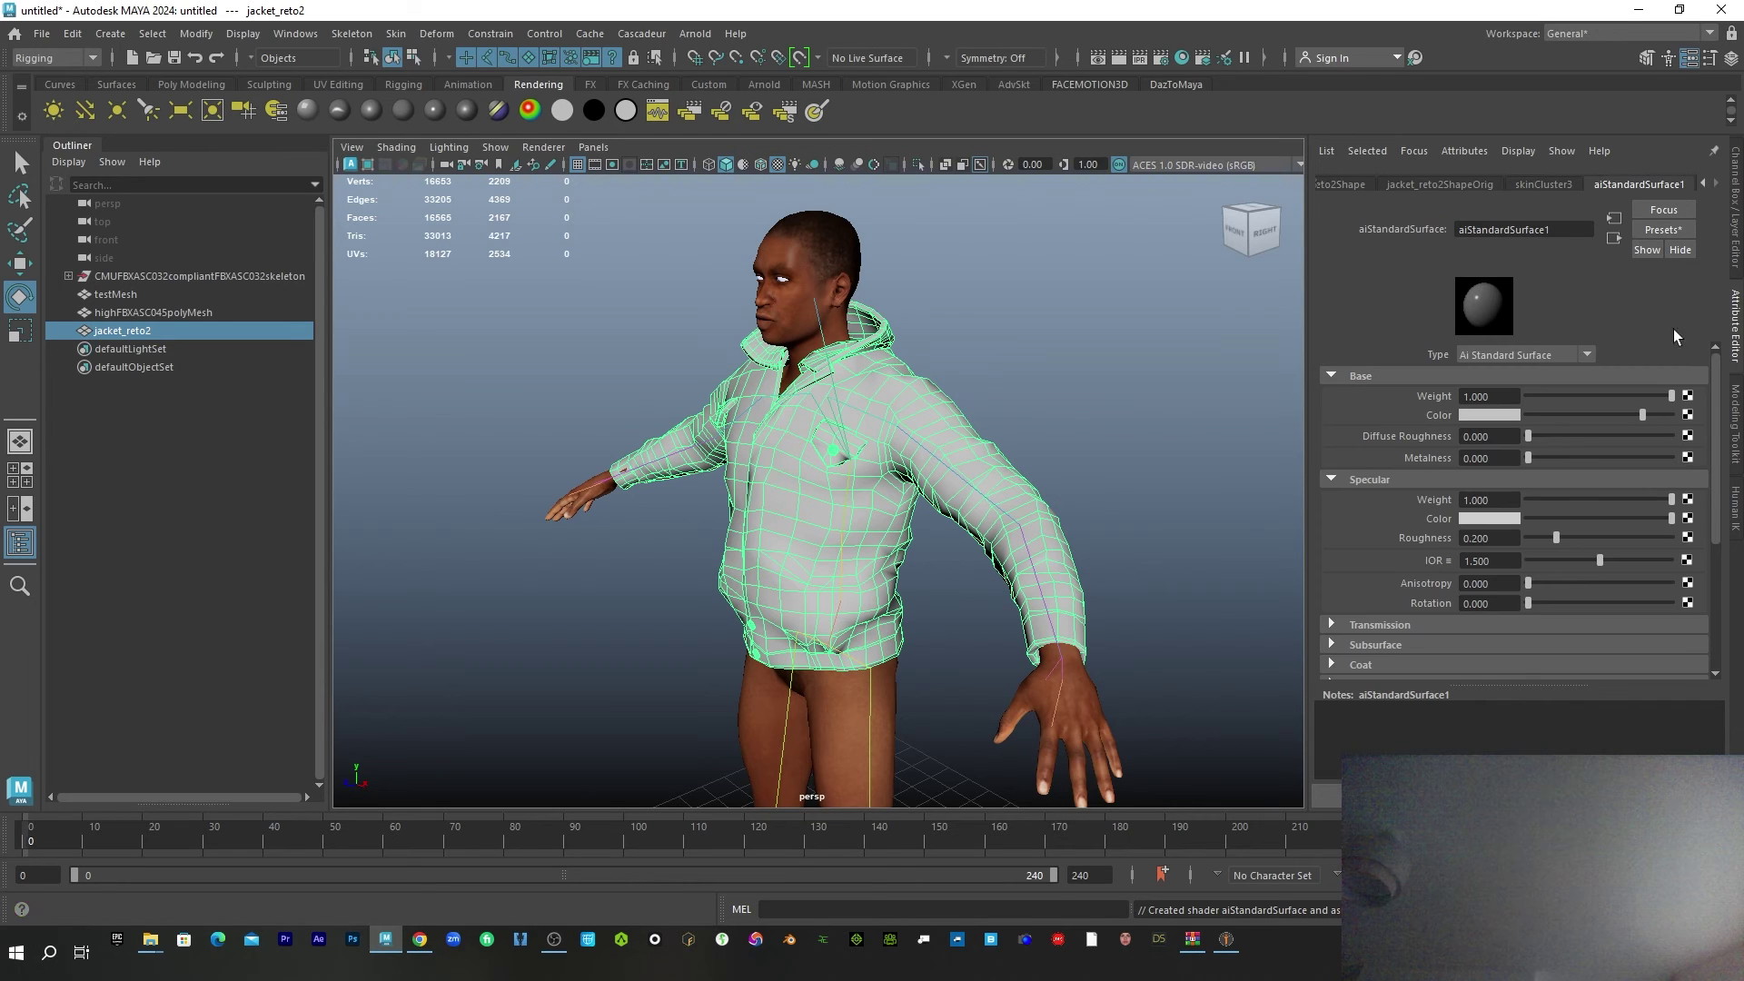
pyautogui.click(1687, 416)
pyautogui.click(740, 481)
pyautogui.click(1691, 432)
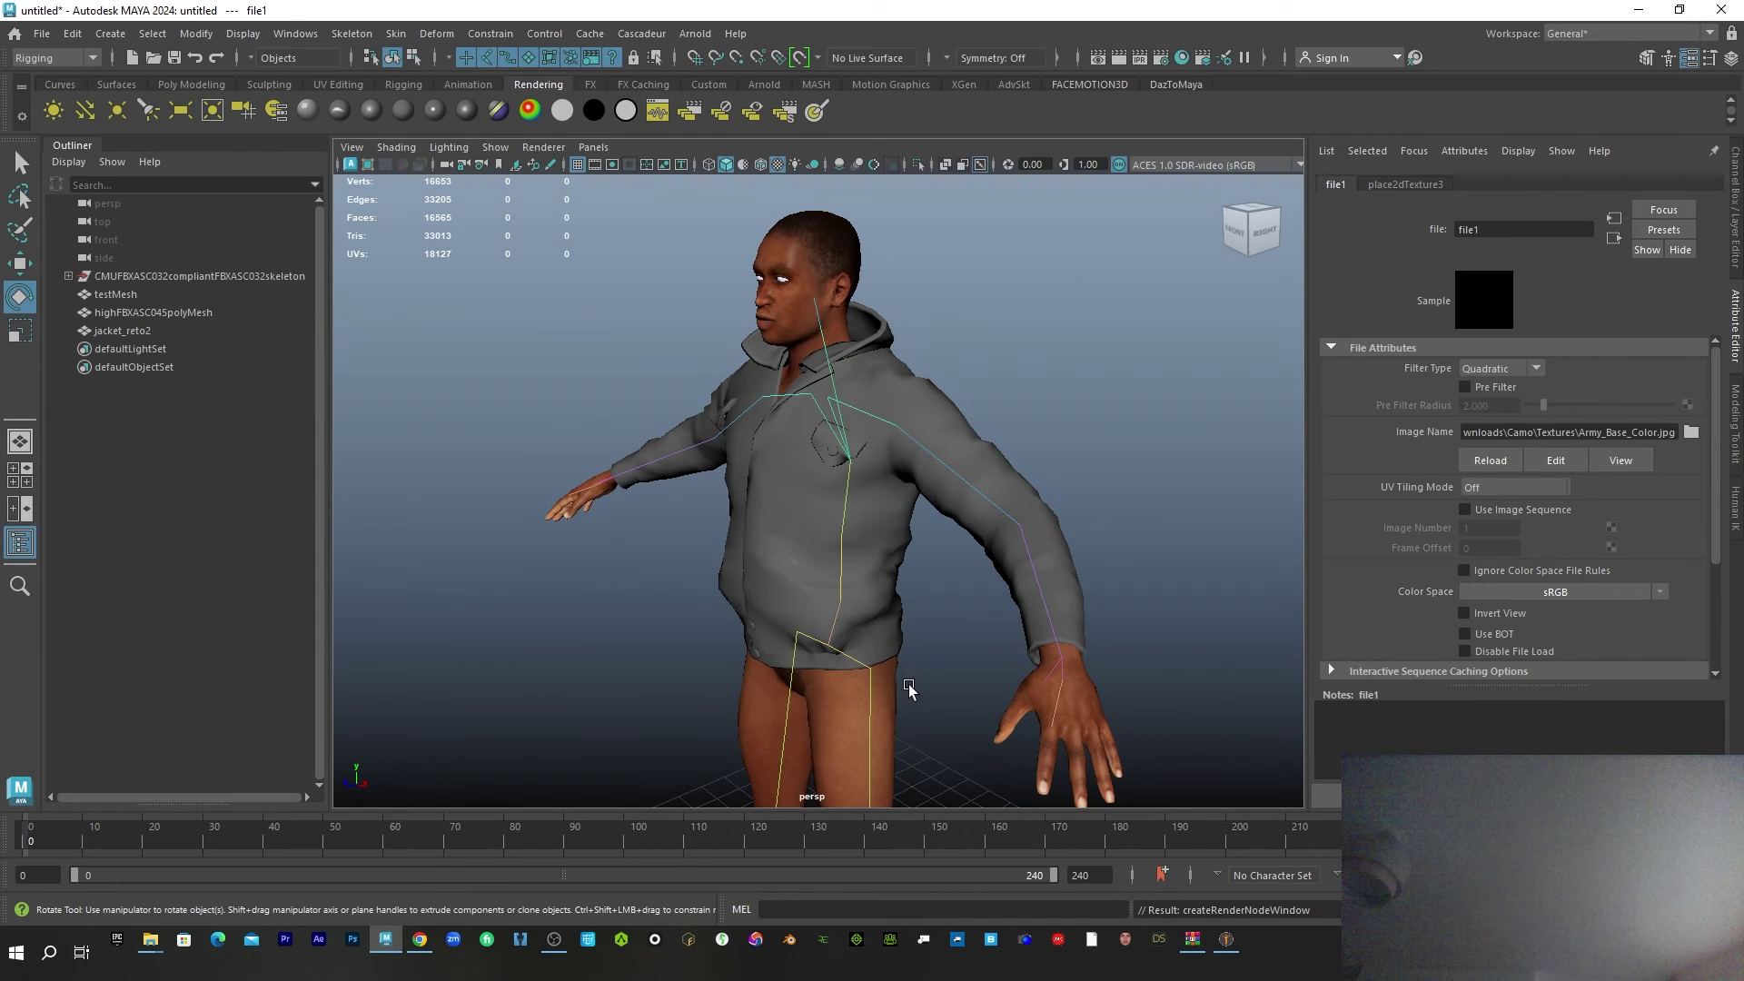
# - Try bending the LeftForeArm and RightForeArm joints to test how the jacket sleeves deform
pyautogui.click(1026, 572)
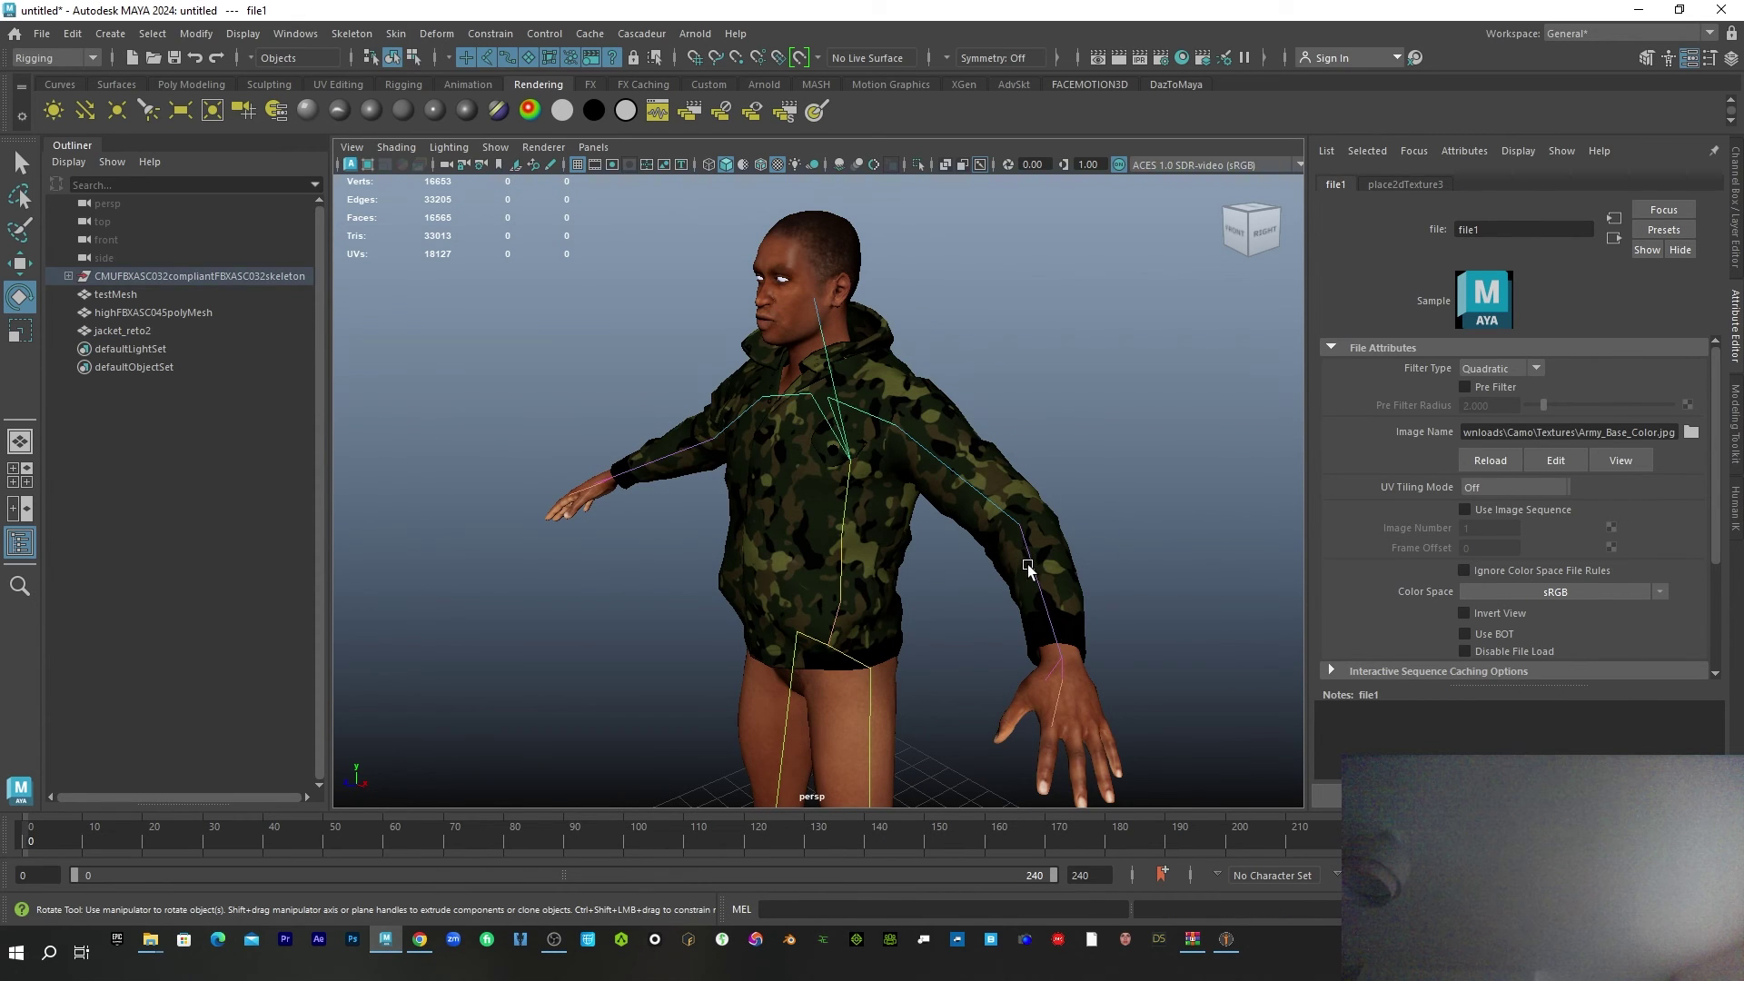
pyautogui.moveTo(994, 579); pyautogui.dragTo(968, 531)
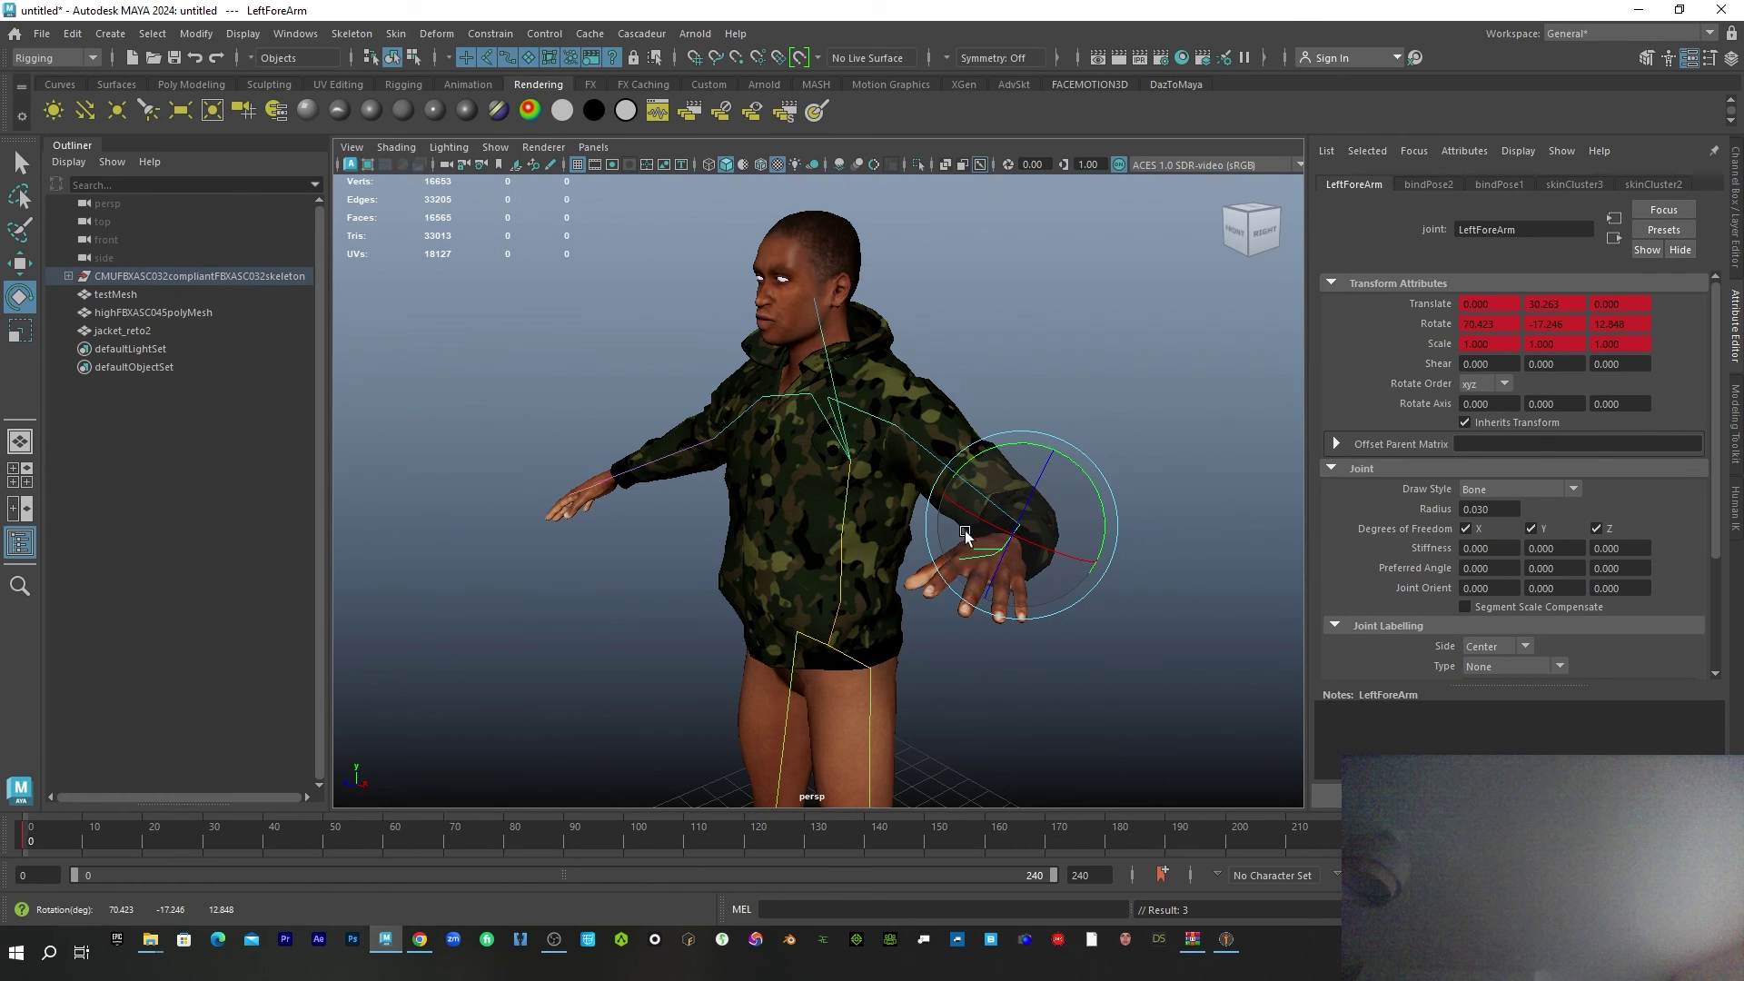
pyautogui.hotkey('ctrl', 'z')
pyautogui.keyDown('alt'); pyautogui.moveTo(841, 625); pyautogui.dragTo(955, 601); pyautogui.keyUp('alt')
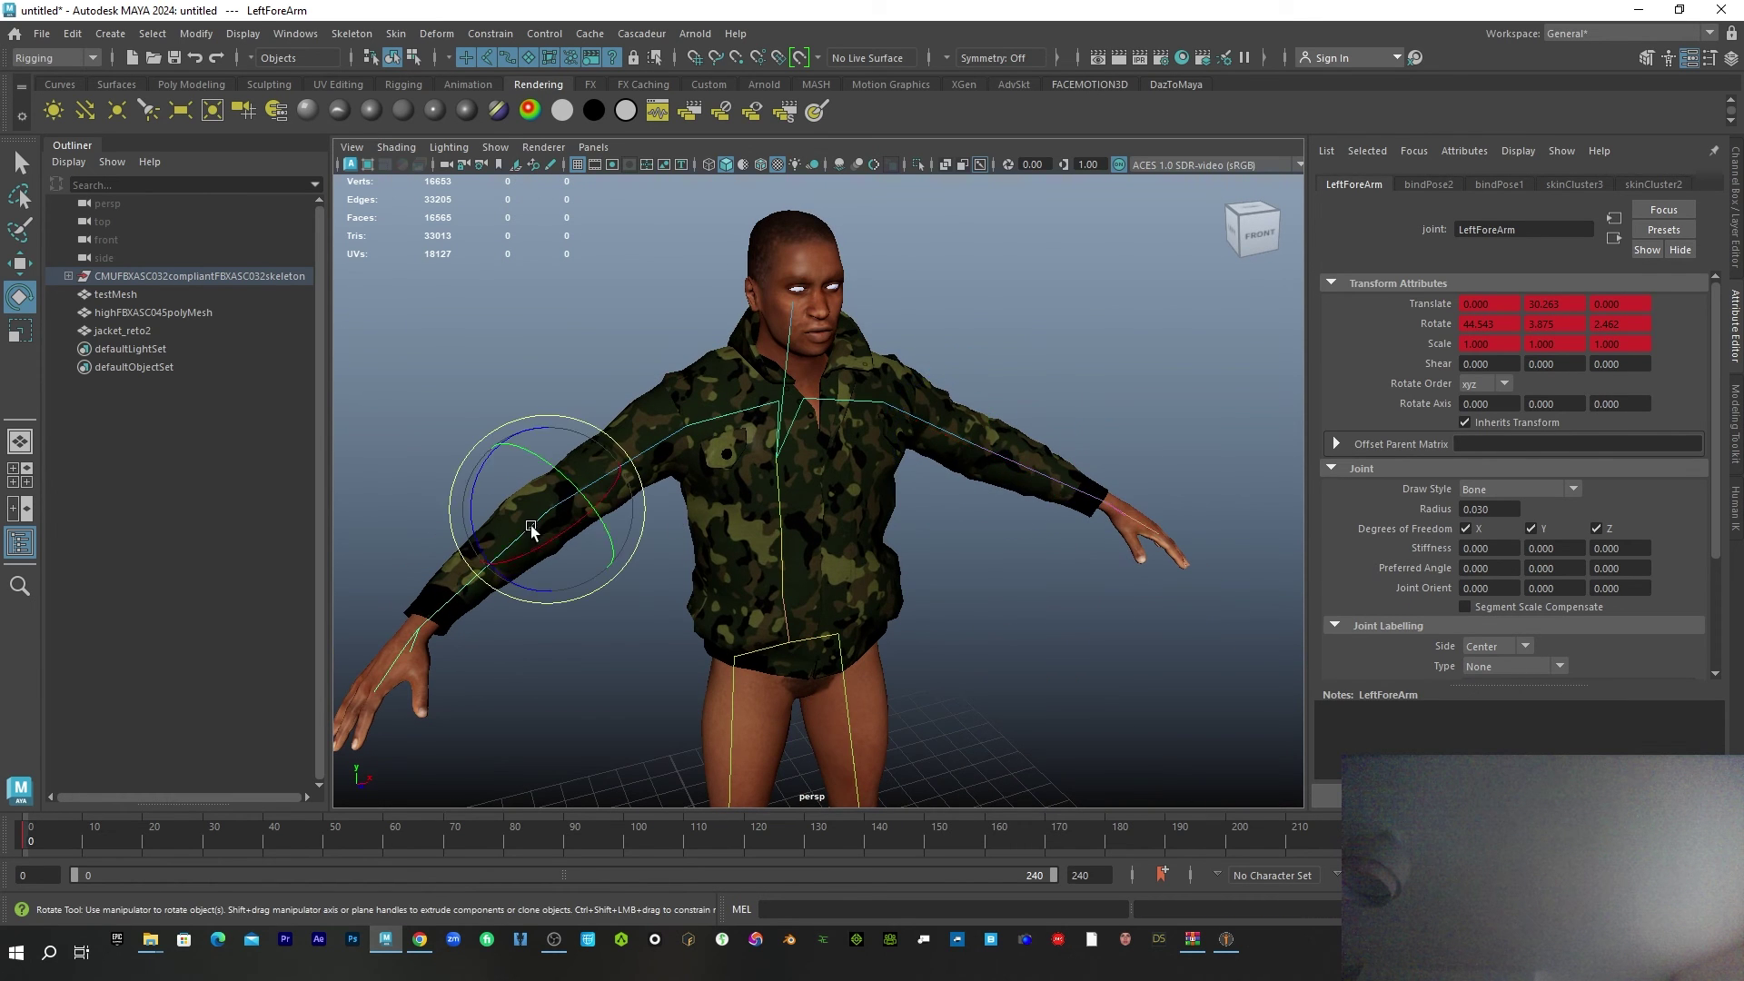
pyautogui.click(536, 525)
pyautogui.moveTo(527, 550); pyautogui.dragTo(653, 746)
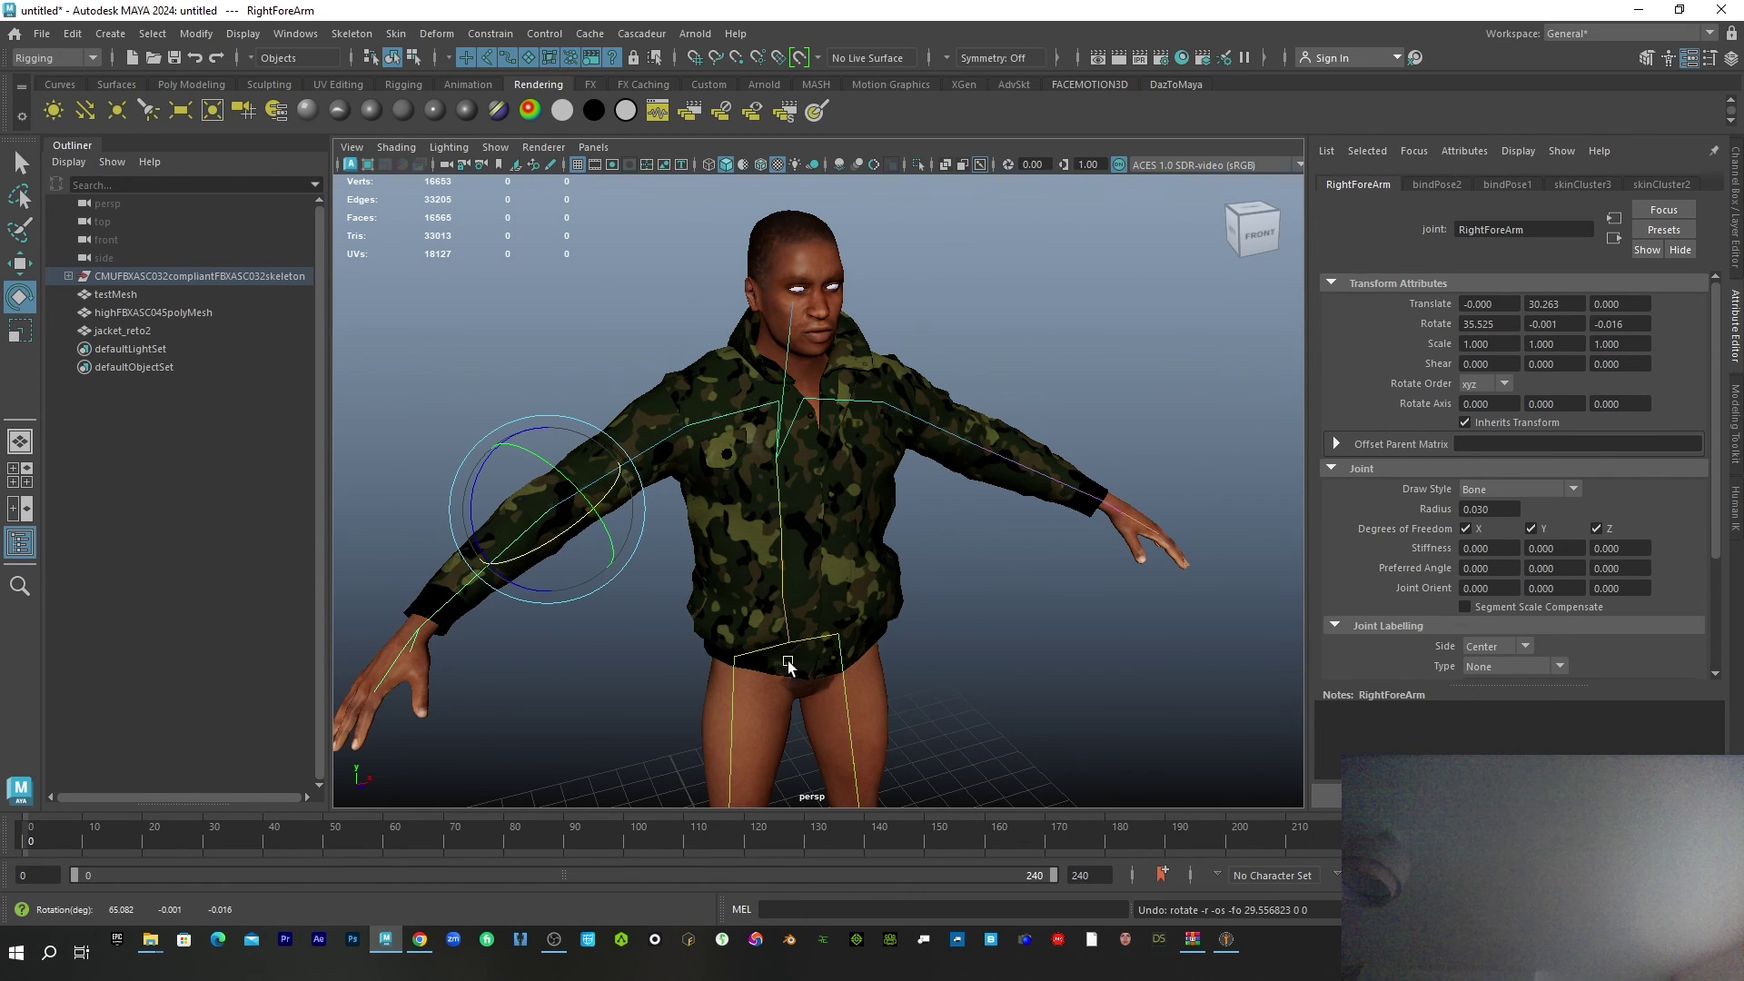
# - Try rotating the LowerBack joint to test how the jacket's body deforms, and clear the selection
pyautogui.click(784, 632)
pyautogui.moveTo(803, 608); pyautogui.dragTo(845, 583)
pyautogui.hotkey('ctrl', 'z')
pyautogui.keyDown('alt'); pyautogui.moveTo(1032, 600); pyautogui.dragTo(922, 581); pyautogui.keyUp('alt')
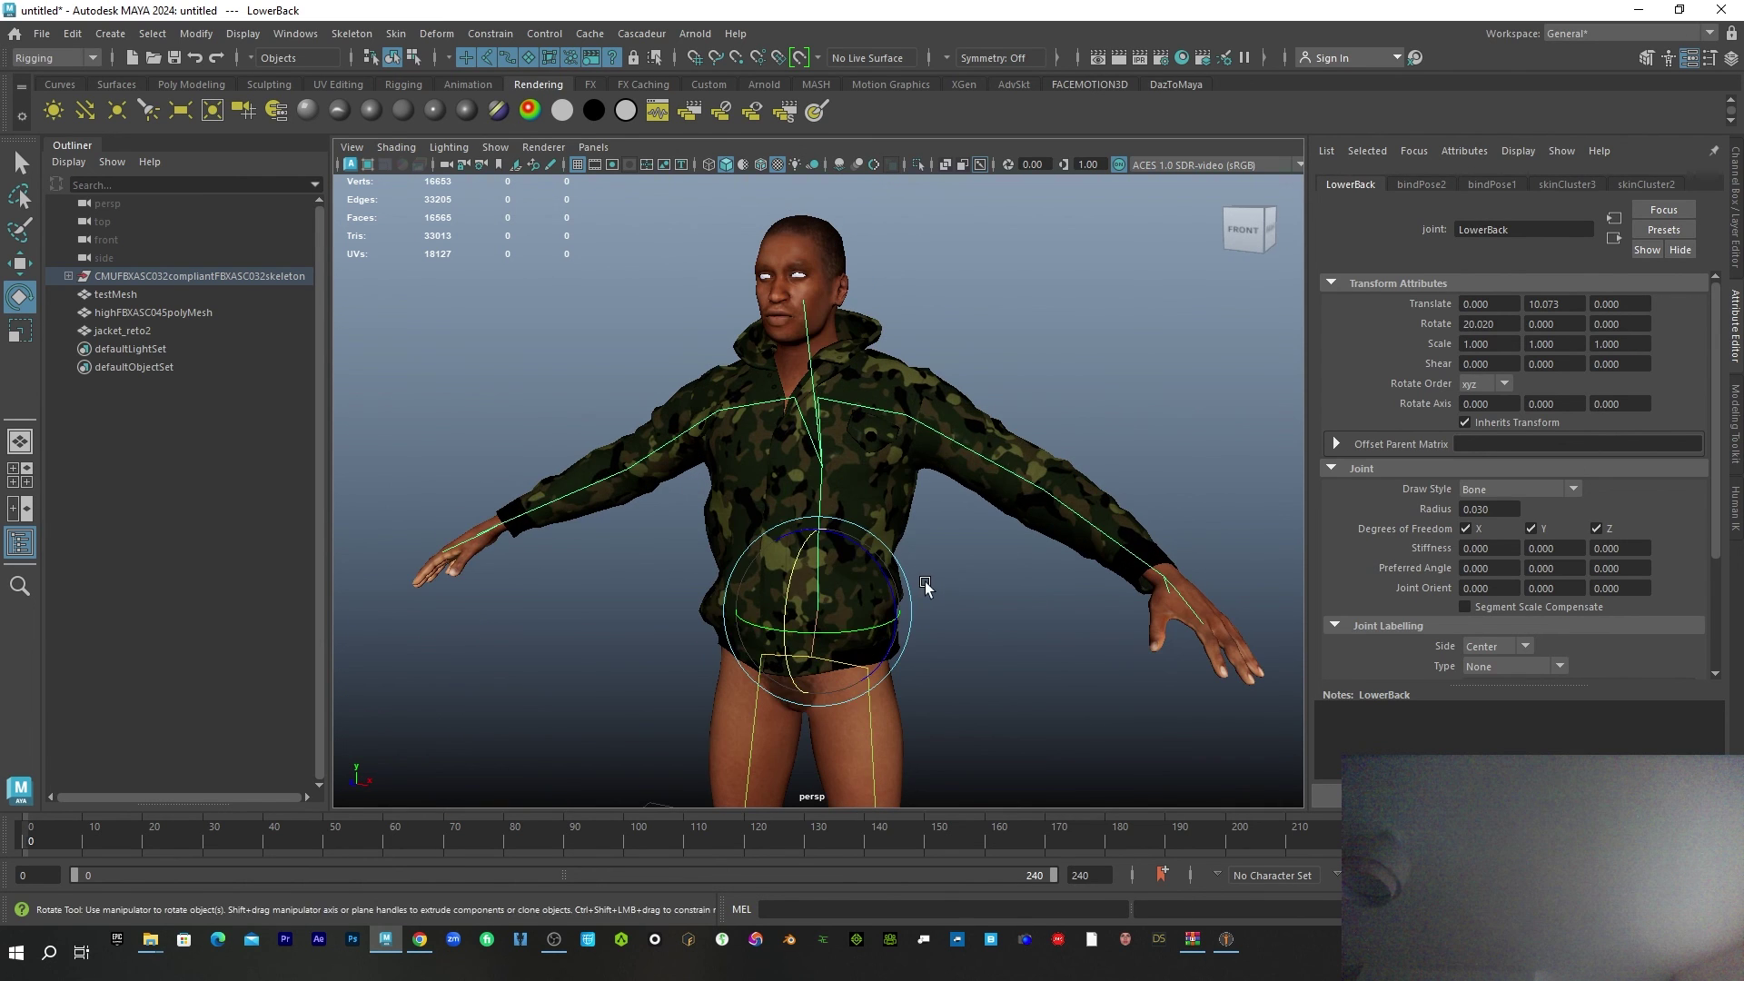
pyautogui.click(960, 588)
pyautogui.keyDown('alt'); pyautogui.moveTo(896, 662); pyautogui.dragTo(1020, 645); pyautogui.keyUp('alt')
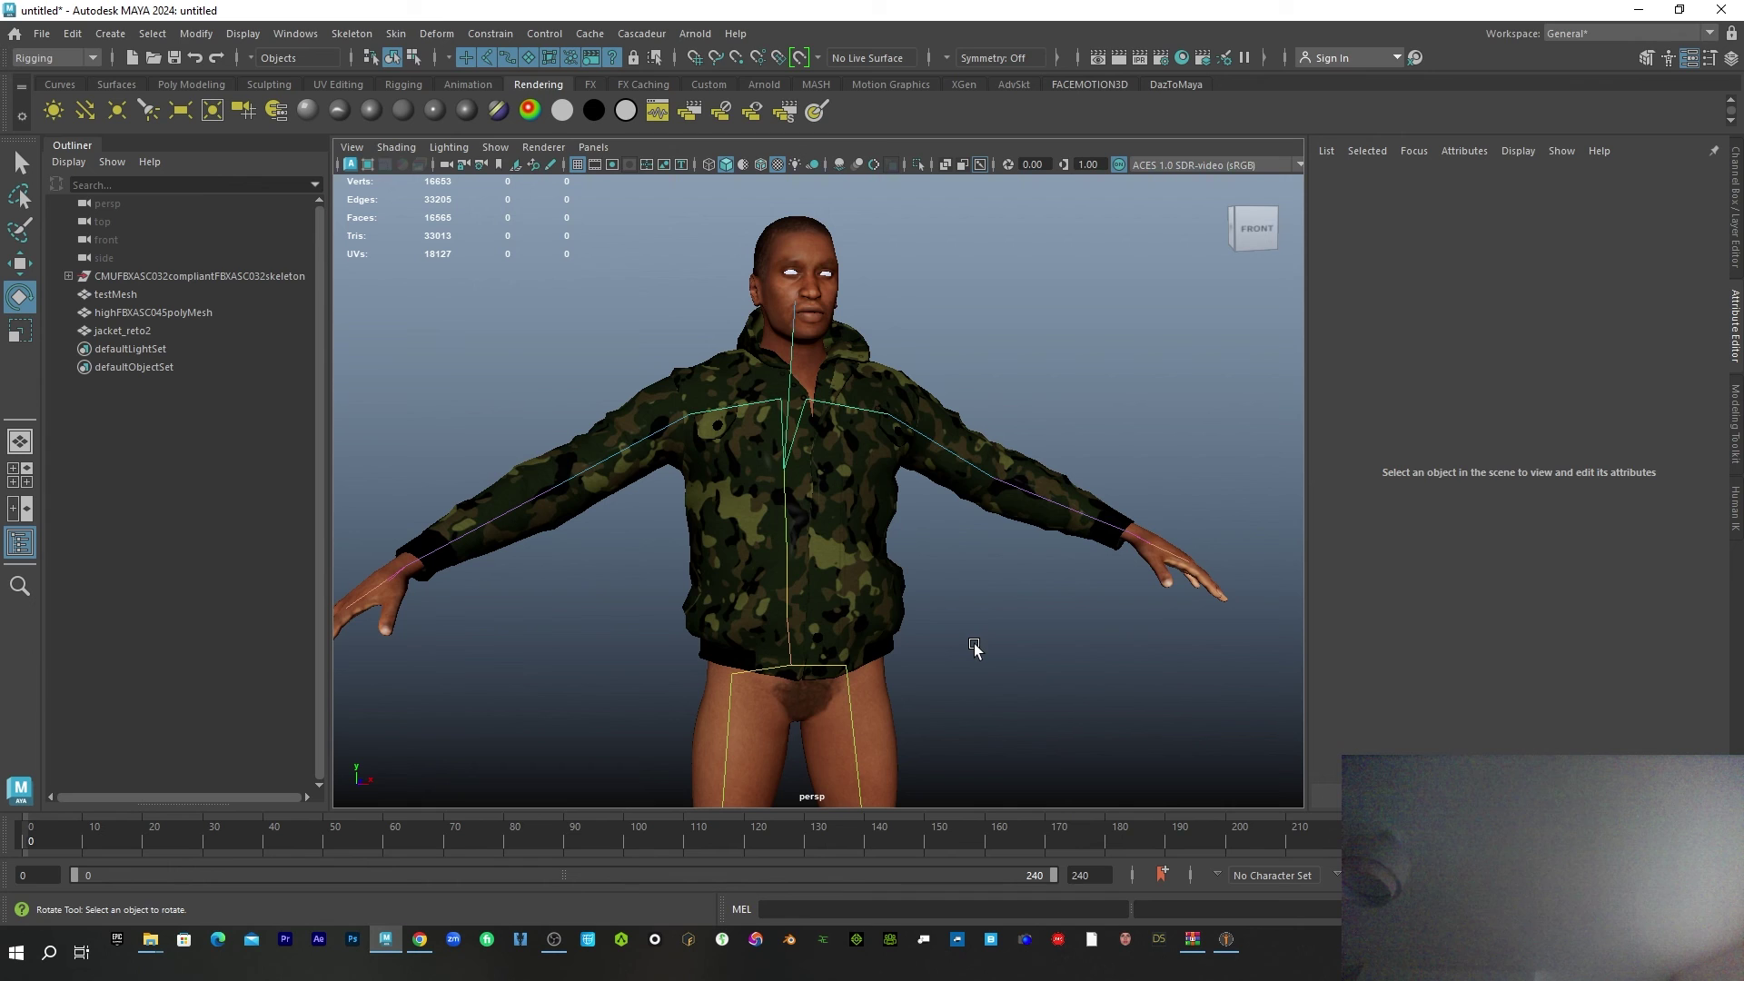
# - Select jacket_reto2 to bring up its aiStandardSurface1 material attributes
pyautogui.keyDown('alt'); pyautogui.moveTo(820, 414); pyautogui.dragTo(817, 336); pyautogui.keyUp('alt')
pyautogui.click(804, 320)
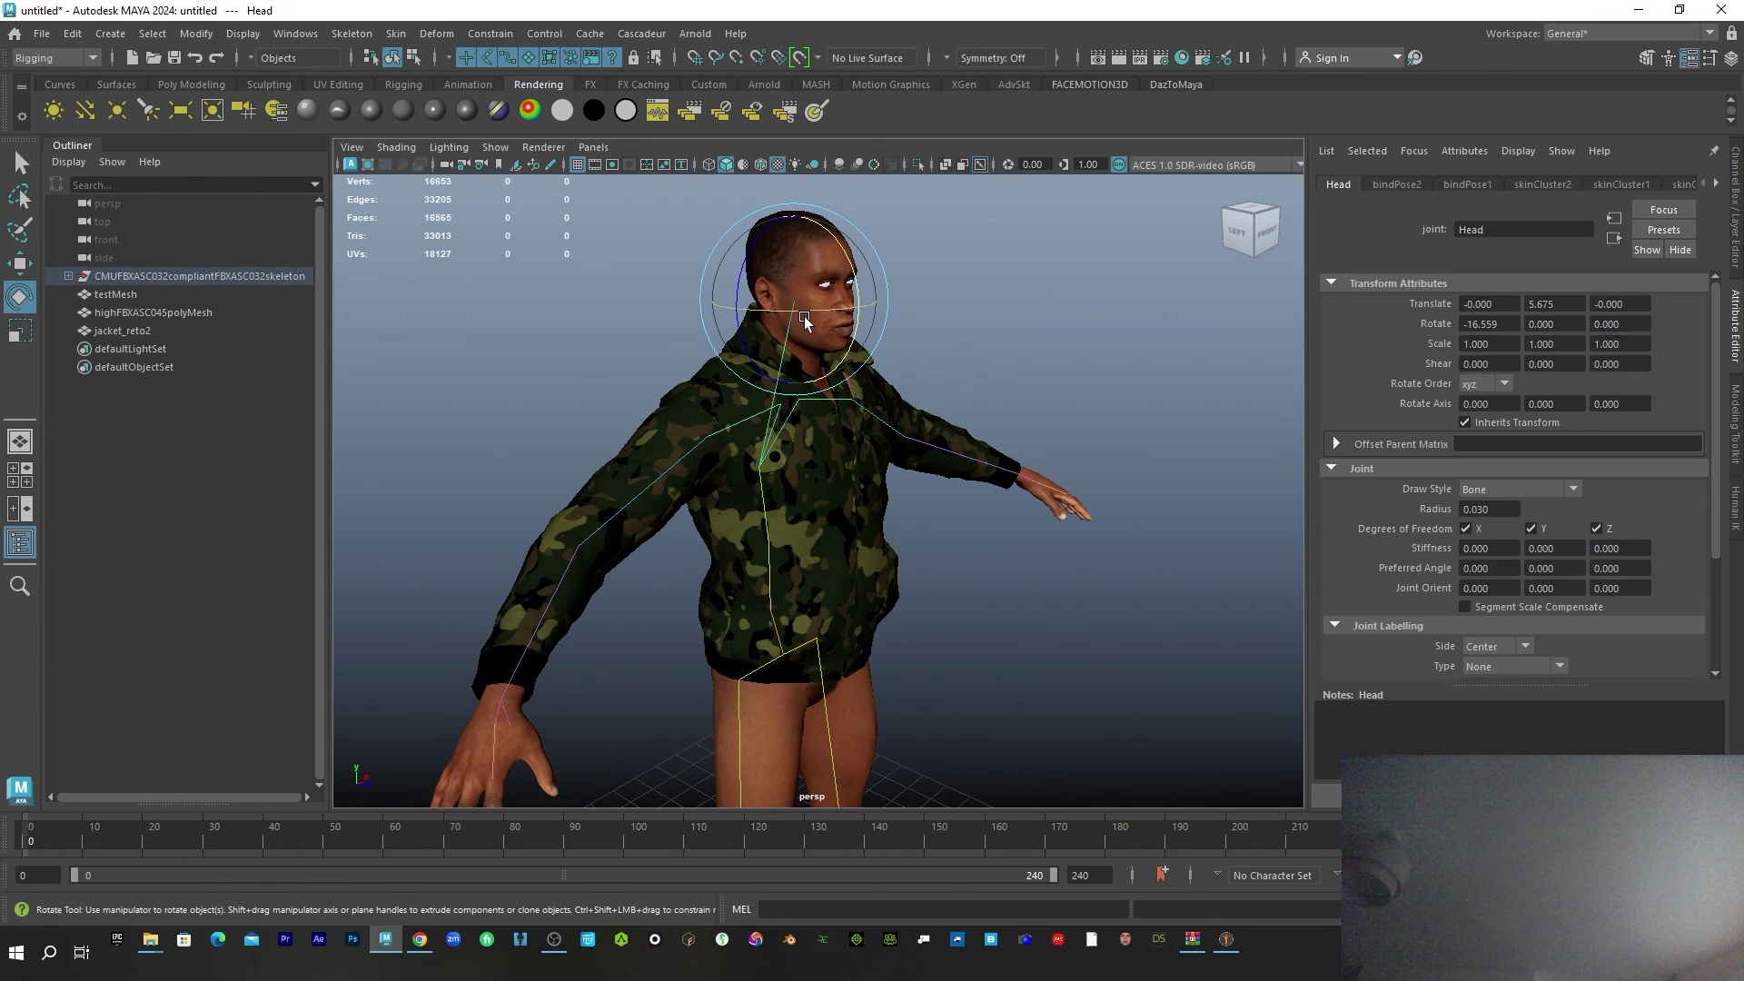
pyautogui.click(828, 488)
pyautogui.keyDown('alt'); pyautogui.moveTo(945, 496); pyautogui.dragTo(774, 499); pyautogui.keyUp('alt')
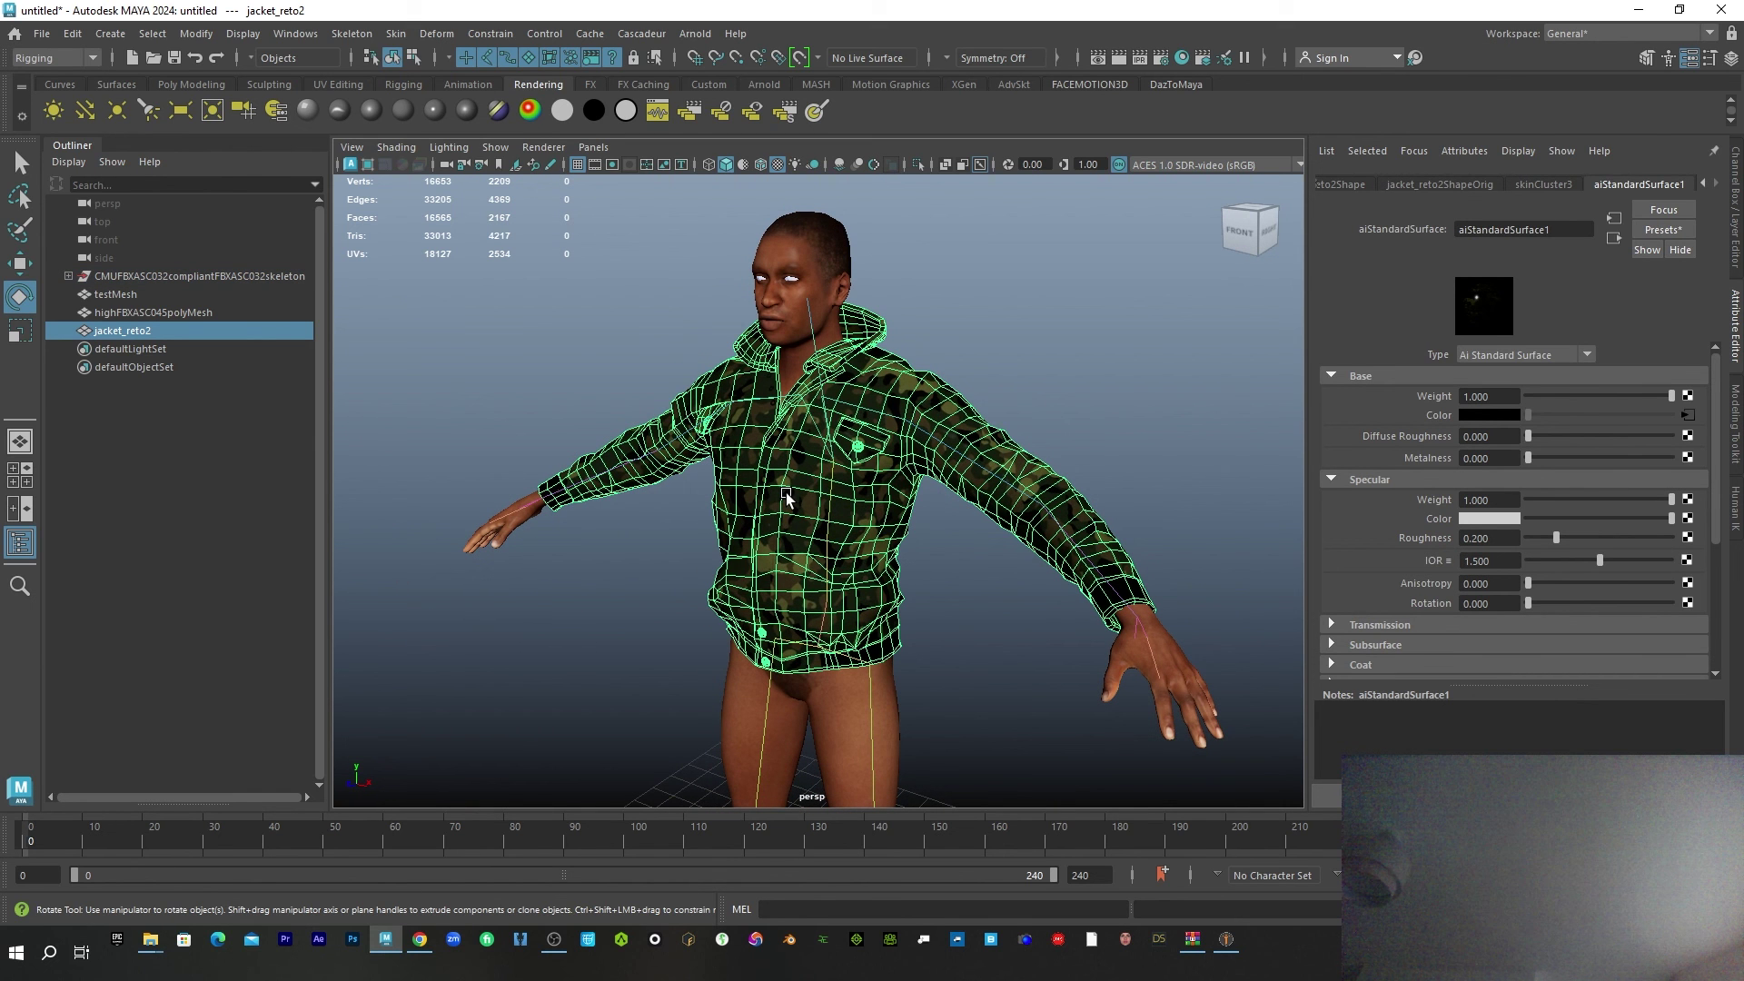